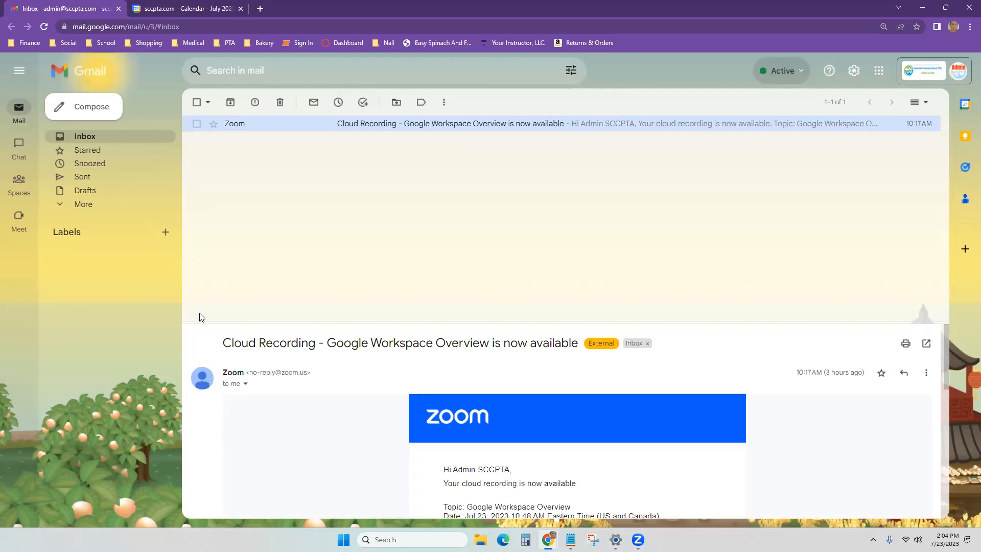
Step: Start a new message, delete its signature block, and close it so it is saved as a draft
{"action": "left_click", "coordinate": [92, 111]}
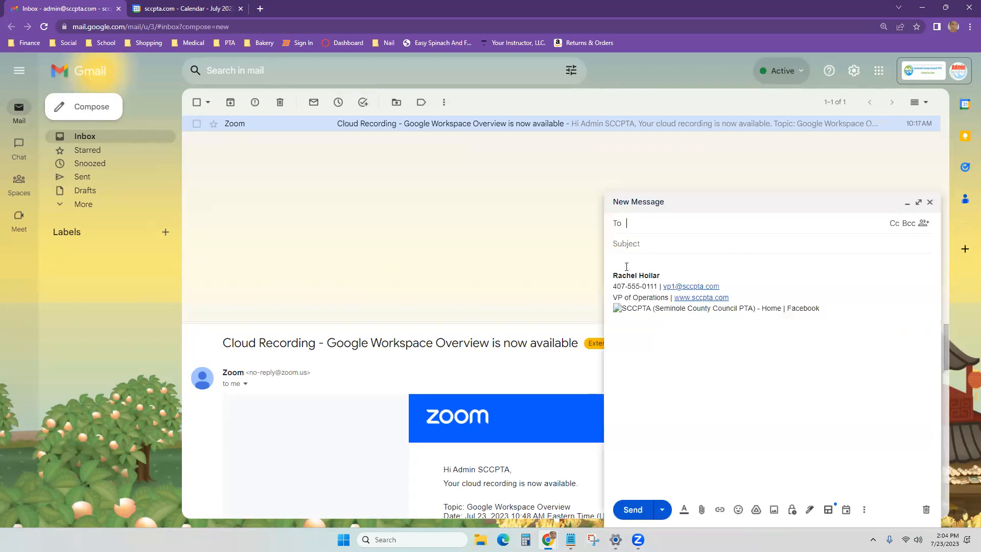
{"action": "left_click_drag", "start_coordinate": [619, 265], "coordinate": [807, 325]}
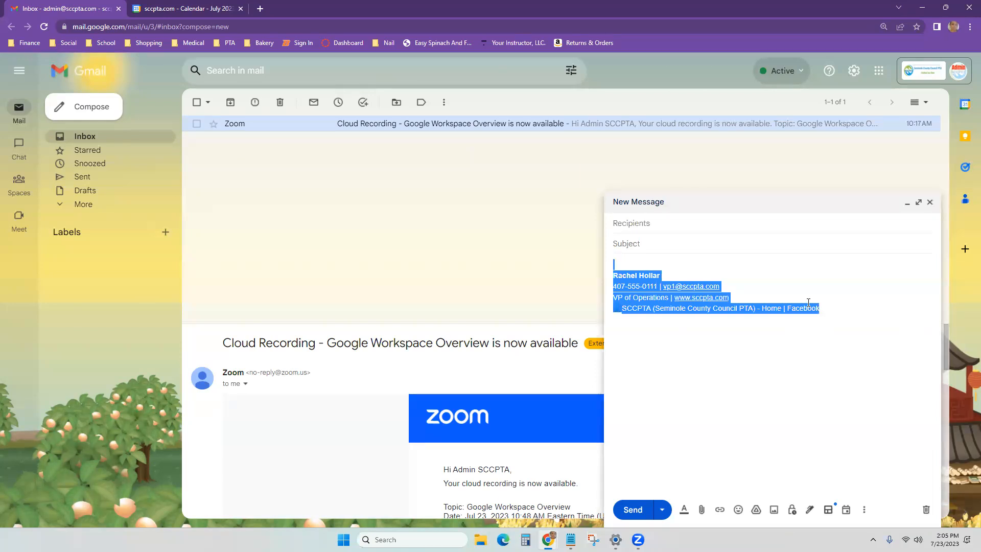
{"action": "left_click", "coordinate": [739, 252]}
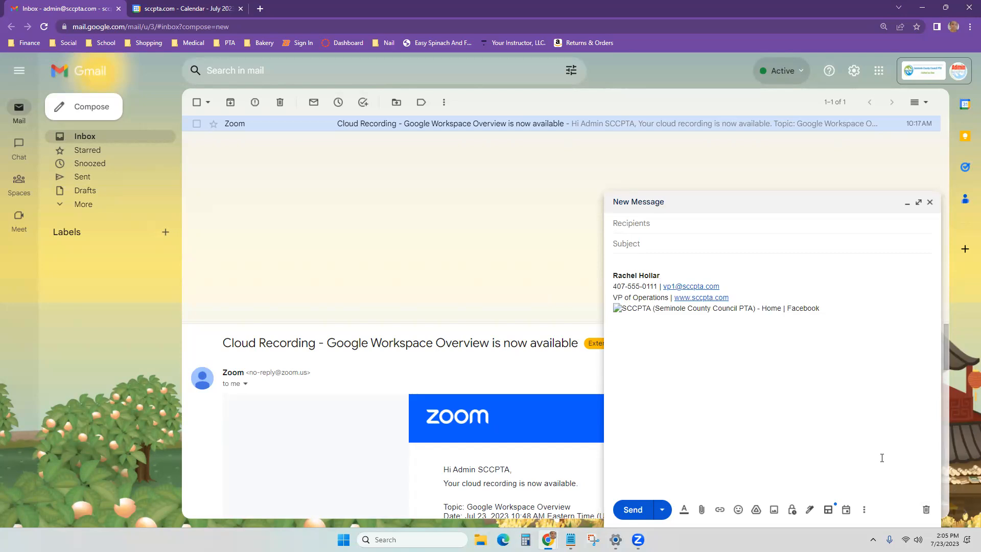
{"action": "left_click_drag", "start_coordinate": [859, 328], "coordinate": [637, 226]}
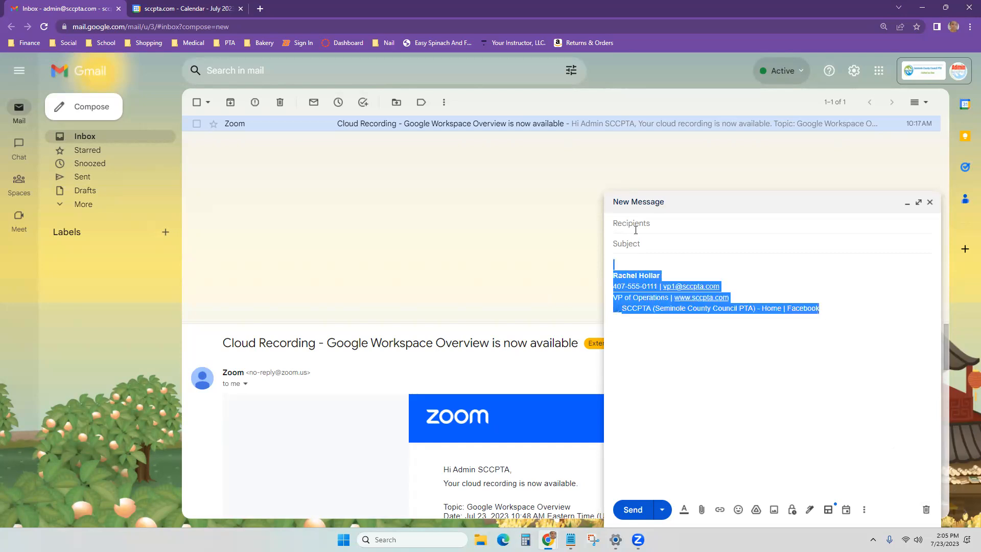
{"action": "key", "text": "BackSpace"}
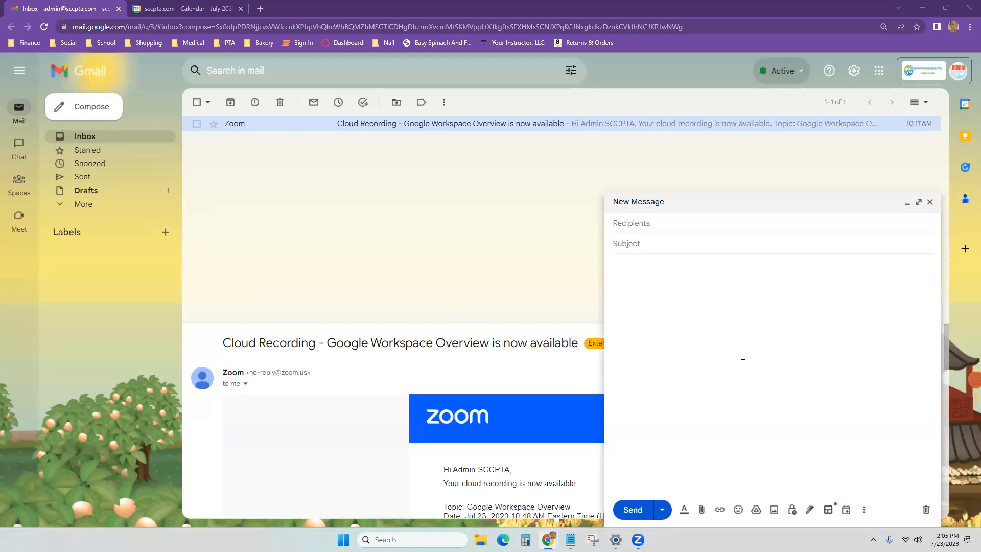
{"action": "left_click", "coordinate": [930, 202]}
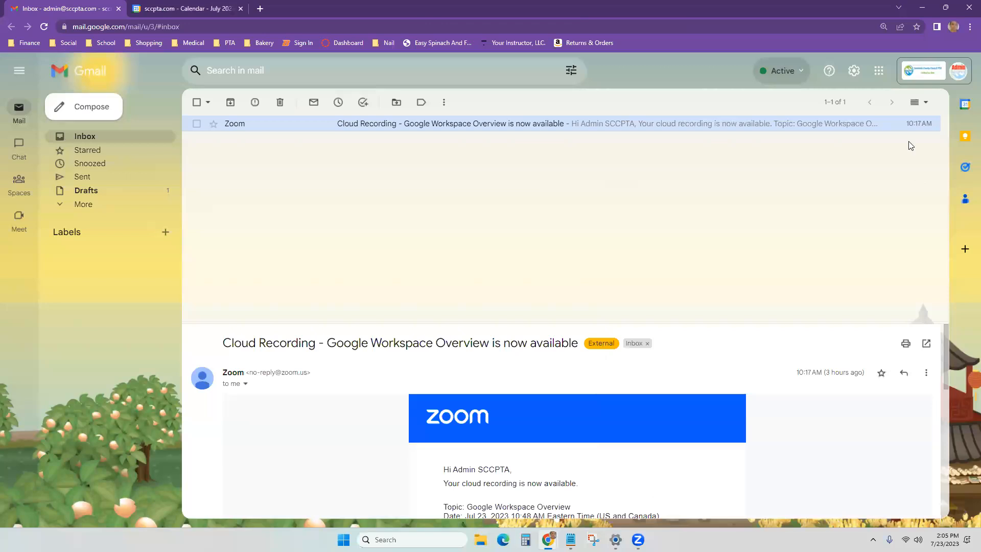
Step: Open the full General settings page and check that the Undo Send period is 30 seconds
{"action": "left_click", "coordinate": [852, 72]}
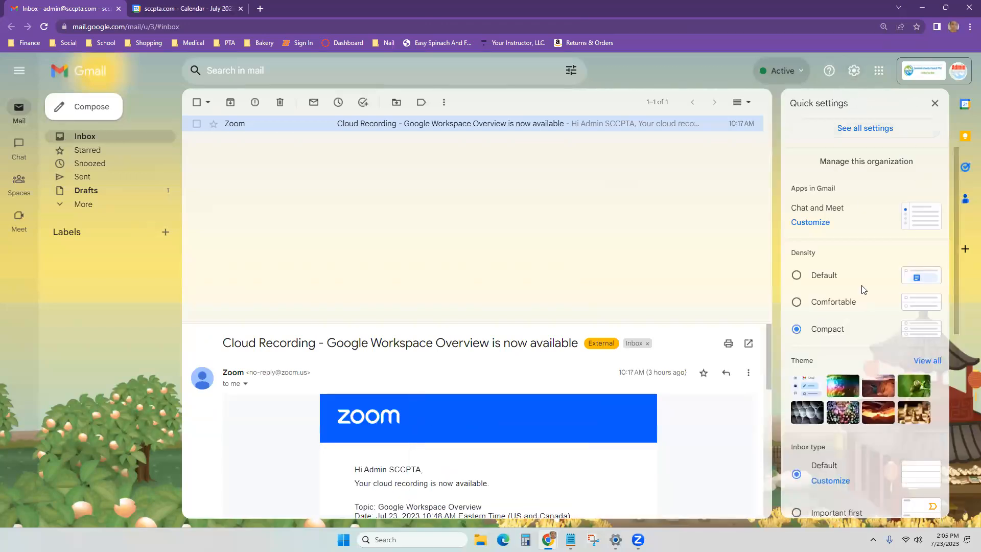
{"action": "scroll", "coordinate": [878, 371], "scroll_direction": "down", "scroll_amount": 7}
{"action": "scroll", "coordinate": [858, 287], "scroll_direction": "up", "scroll_amount": 7}
{"action": "left_click", "coordinate": [858, 128]}
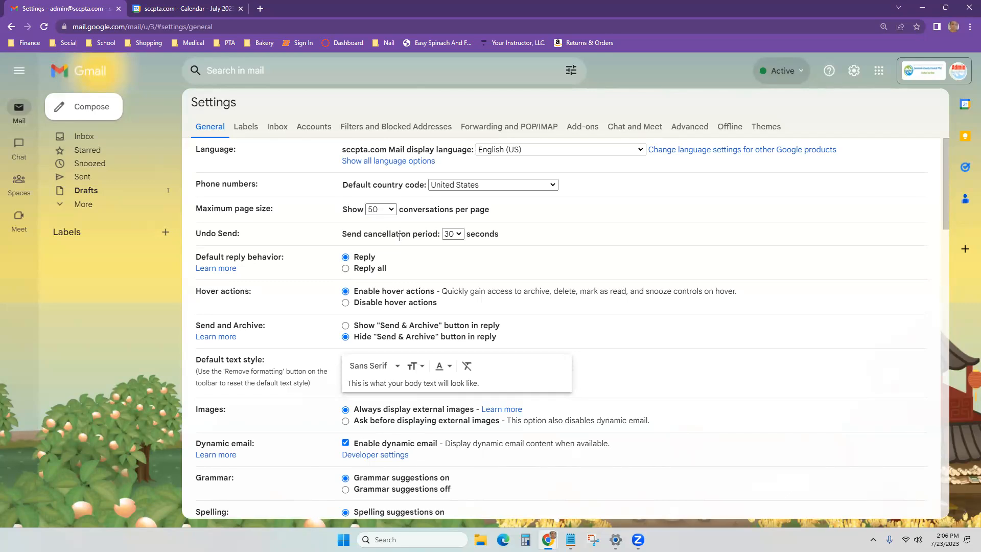
{"action": "left_click", "coordinate": [452, 234]}
{"action": "left_click", "coordinate": [525, 266]}
{"action": "scroll", "coordinate": [336, 285], "scroll_direction": "down", "scroll_amount": 4}
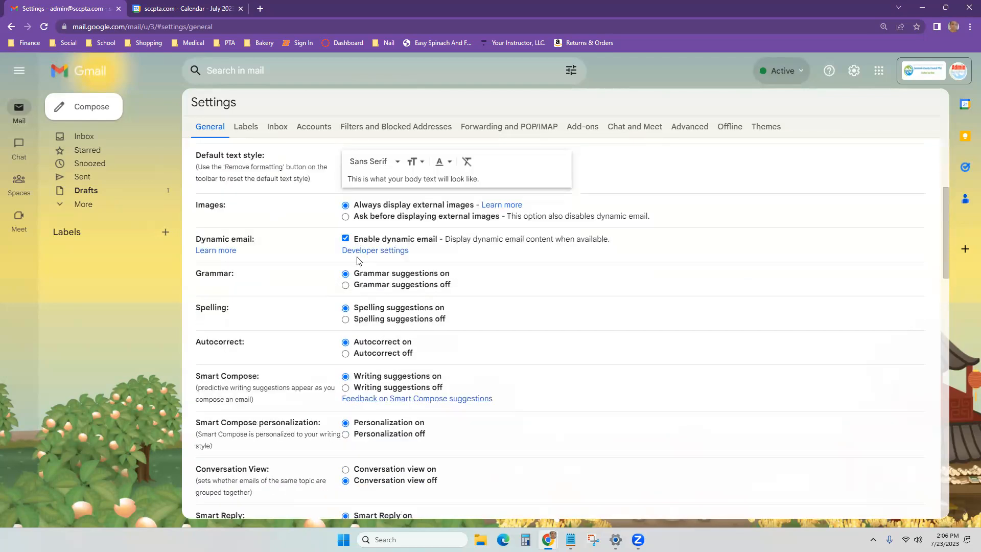
{"action": "scroll", "coordinate": [305, 310], "scroll_direction": "down", "scroll_amount": 1}
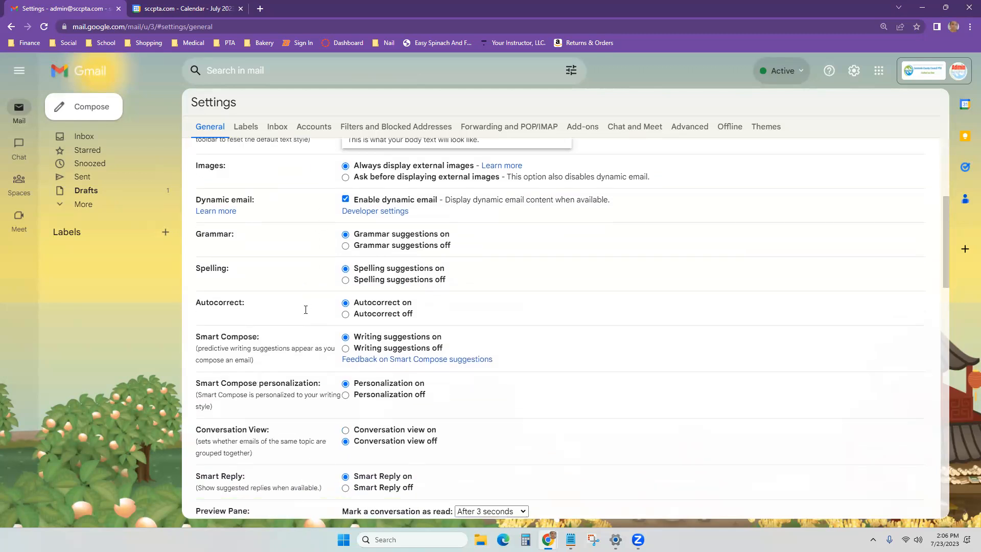
{"action": "scroll", "coordinate": [305, 310], "scroll_direction": "down", "scroll_amount": 3}
{"action": "left_click_drag", "start_coordinate": [197, 265], "coordinate": [274, 289]}
{"action": "left_click", "coordinate": [278, 287]}
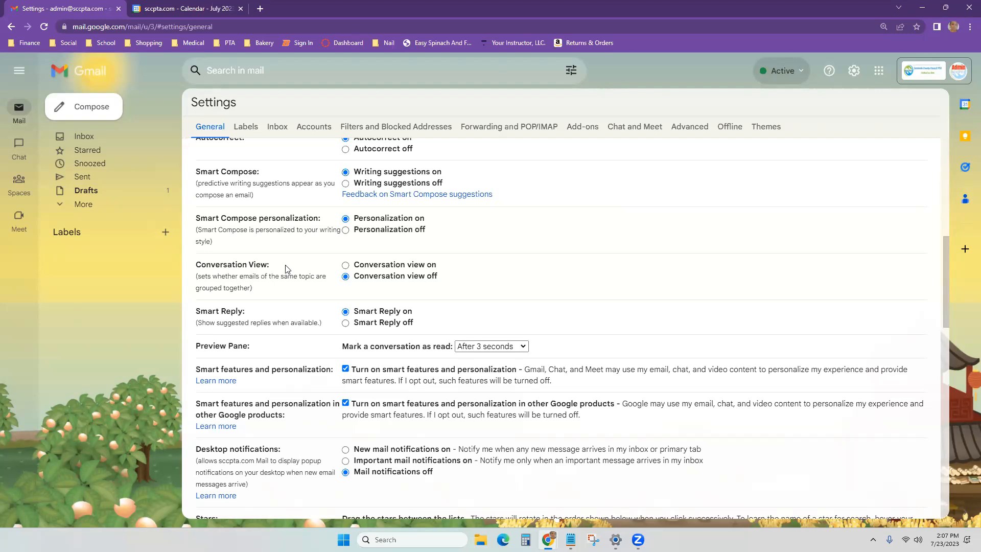
{"action": "scroll", "coordinate": [324, 315], "scroll_direction": "down", "scroll_amount": 1}
{"action": "scroll", "coordinate": [324, 314], "scroll_direction": "down", "scroll_amount": 2}
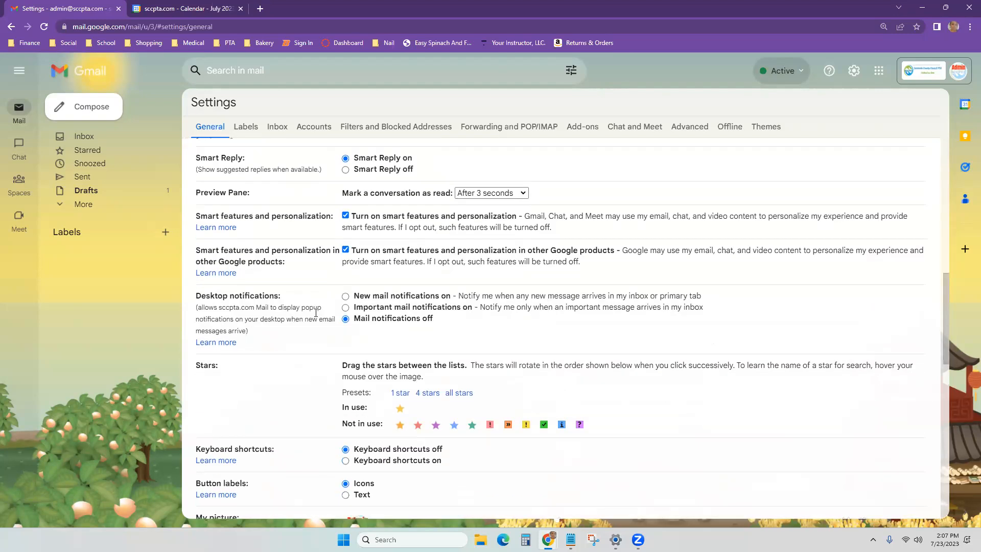
{"action": "scroll", "coordinate": [290, 296], "scroll_direction": "down", "scroll_amount": 2}
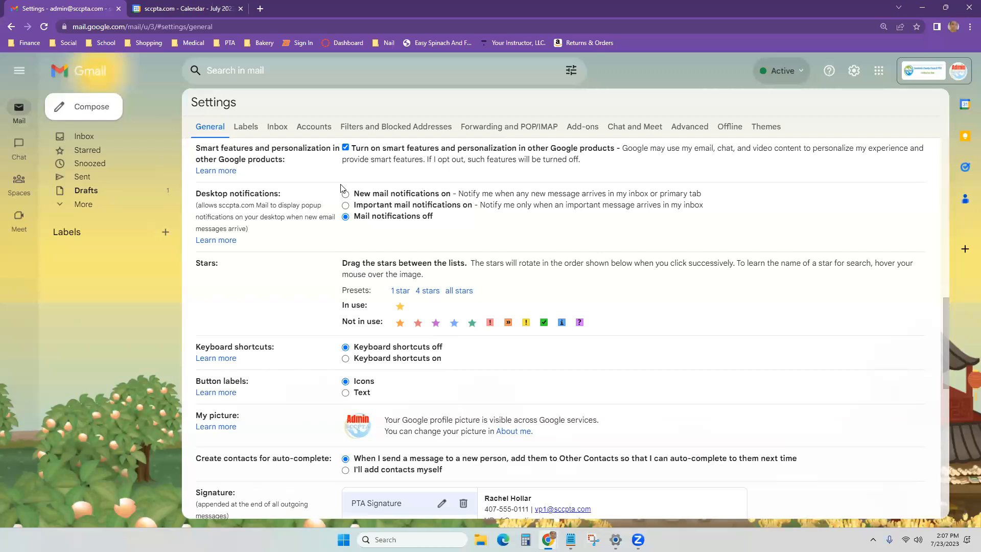
{"action": "scroll", "coordinate": [324, 231], "scroll_direction": "down", "scroll_amount": 3}
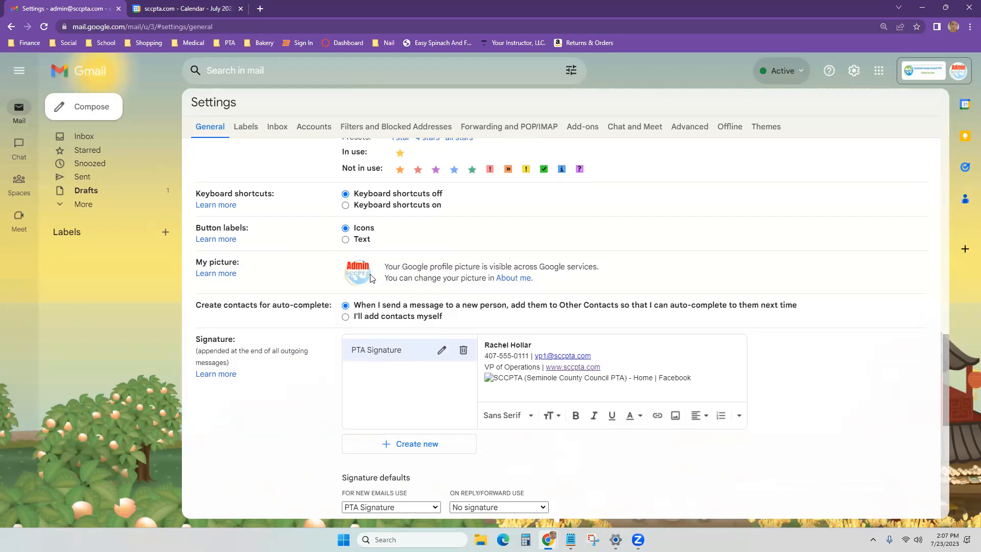
{"action": "scroll", "coordinate": [417, 363], "scroll_direction": "down", "scroll_amount": 1}
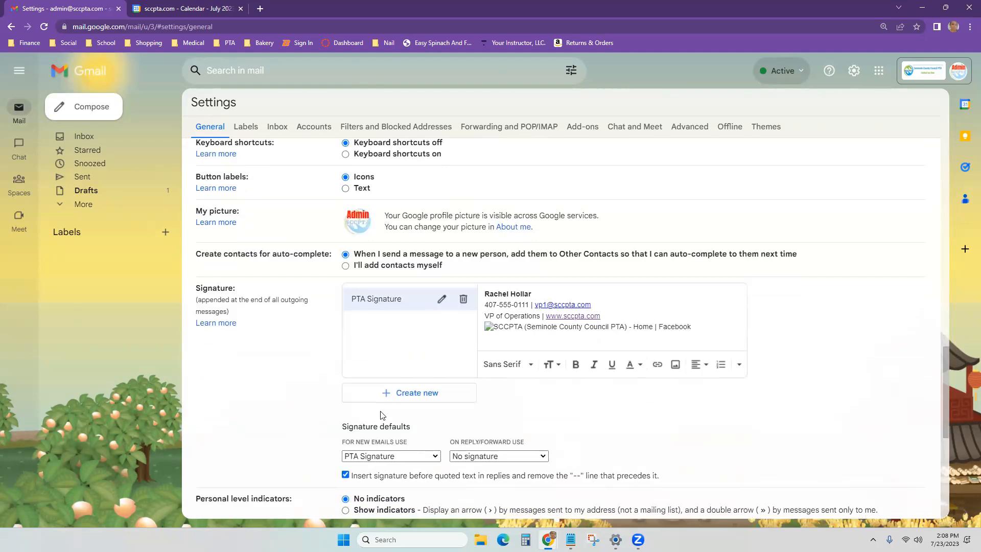
{"action": "mouse_move", "coordinate": [322, 417]}
{"action": "left_mouse_down"}
{"action": "mouse_move", "coordinate": [383, 451]}
{"action": "mouse_move", "coordinate": [424, 442]}
{"action": "left_mouse_up"}
{"action": "left_click", "coordinate": [422, 442]}
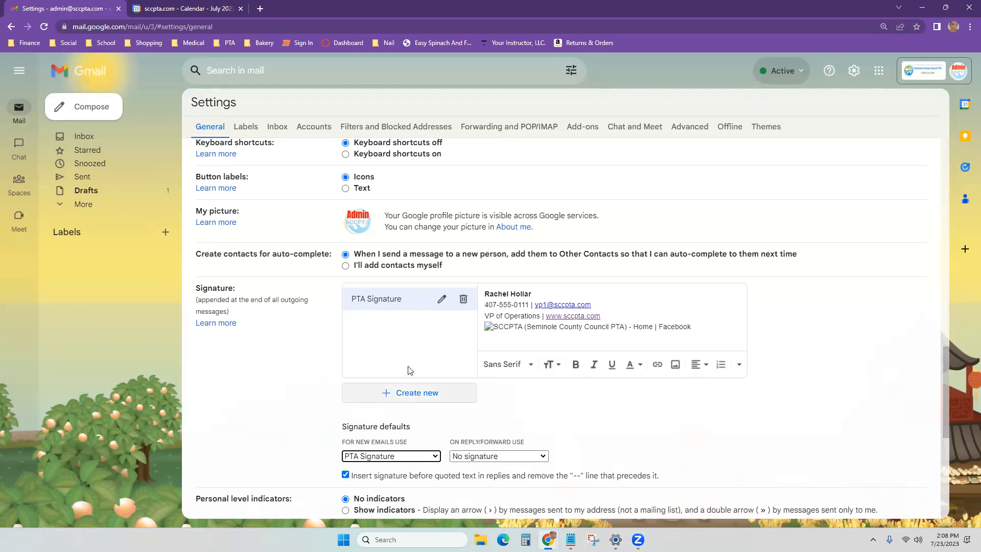
{"action": "left_click", "coordinate": [401, 333]}
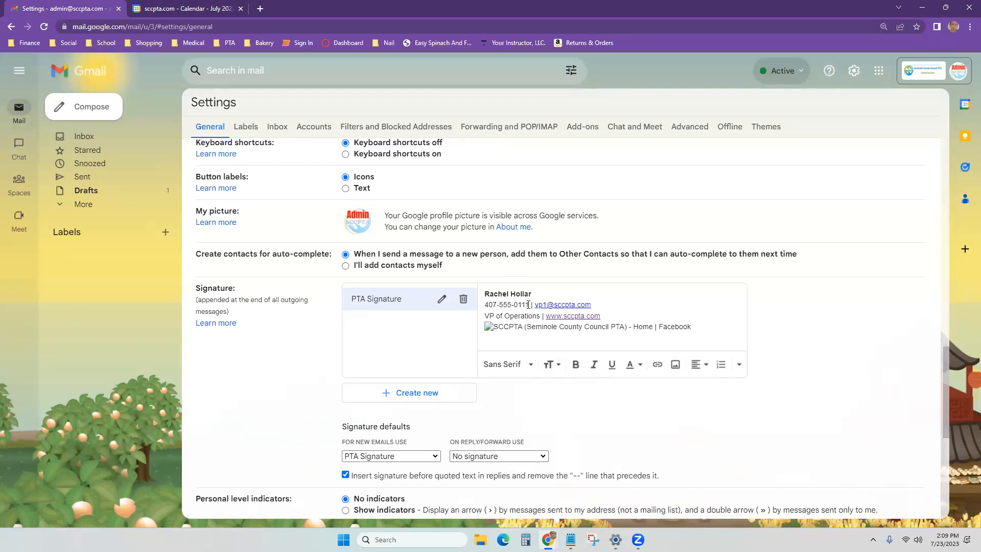
Step: Delete the phone number and e-mail line from the PTA Signature
{"action": "left_click_drag", "start_coordinate": [530, 305], "coordinate": [477, 311]}
{"action": "key", "text": "BackSpace"}
{"action": "key", "text": "shift+End"}
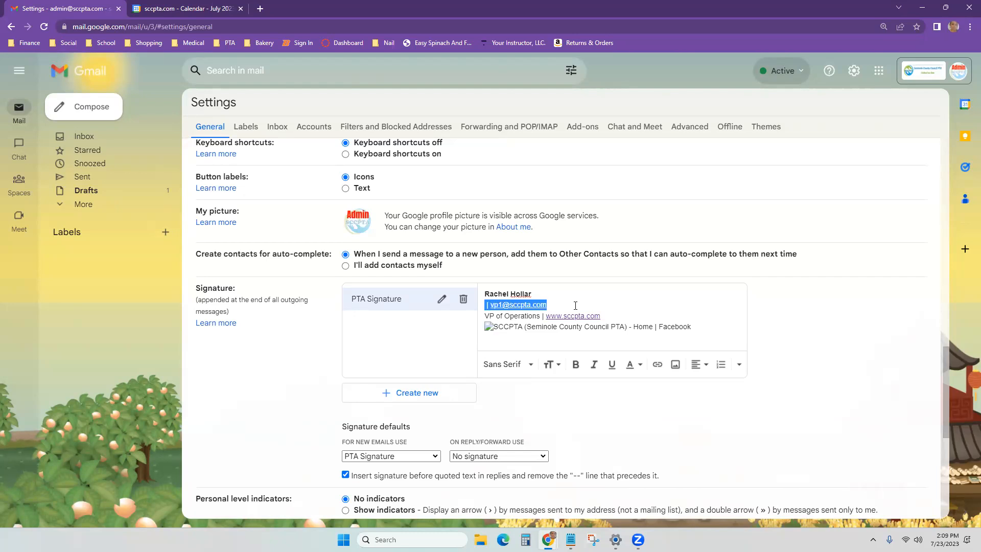
{"action": "key", "text": "BackSpace"}
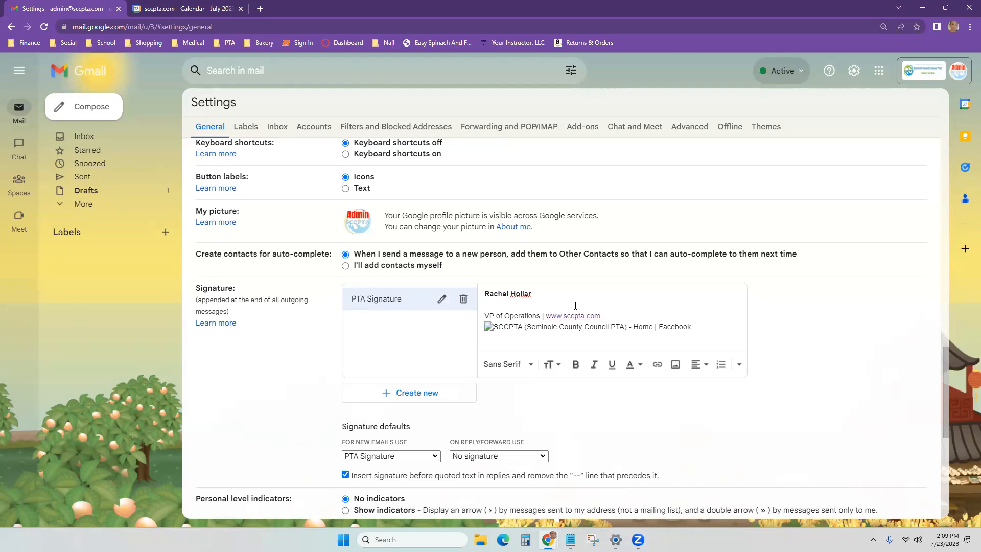
{"action": "key", "text": "BackSpace"}
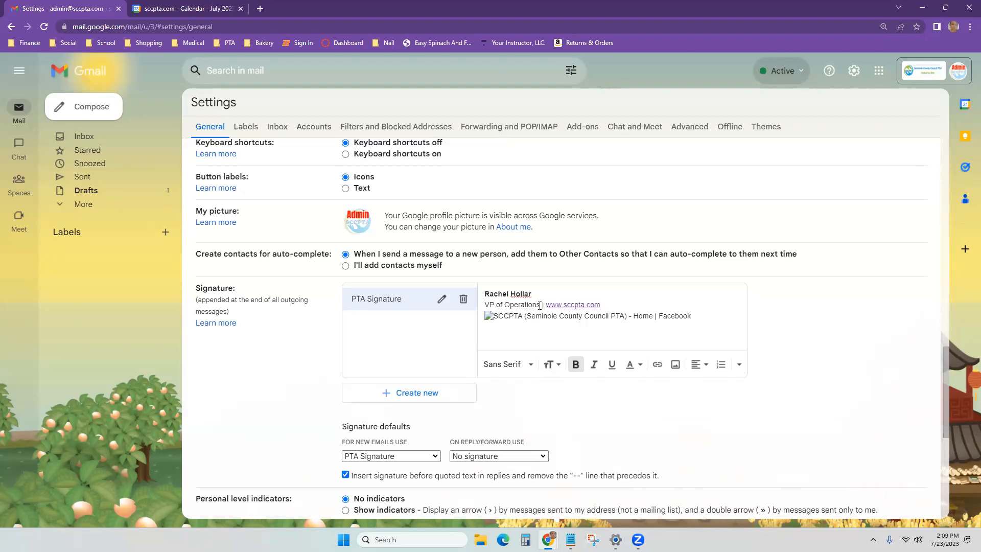
Step: Replace the 'VP of Operations' title with 'Media Chair'
{"action": "left_click_drag", "start_coordinate": [540, 304], "coordinate": [483, 305]}
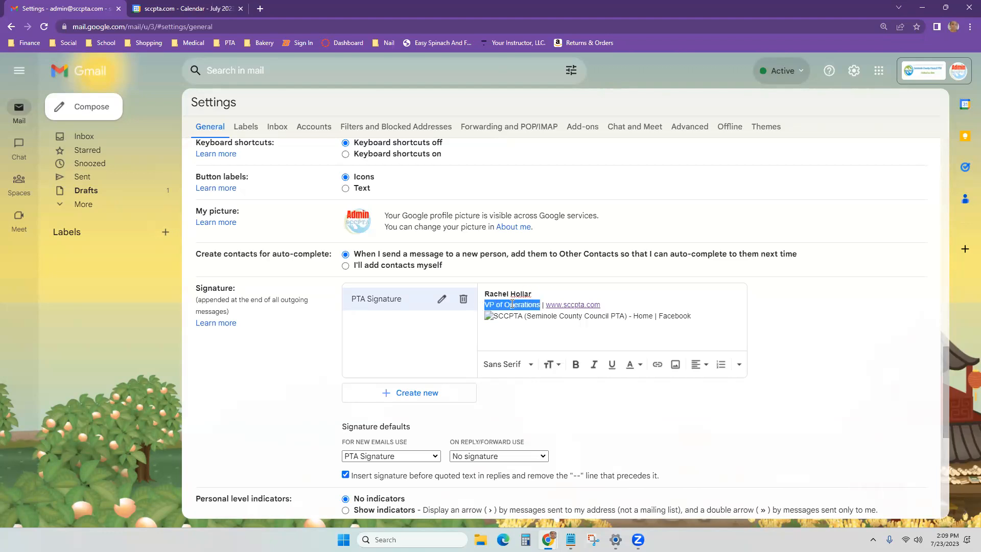
{"action": "left_click_drag", "start_coordinate": [542, 304], "coordinate": [485, 308]}
{"action": "type", "text": "Media"}
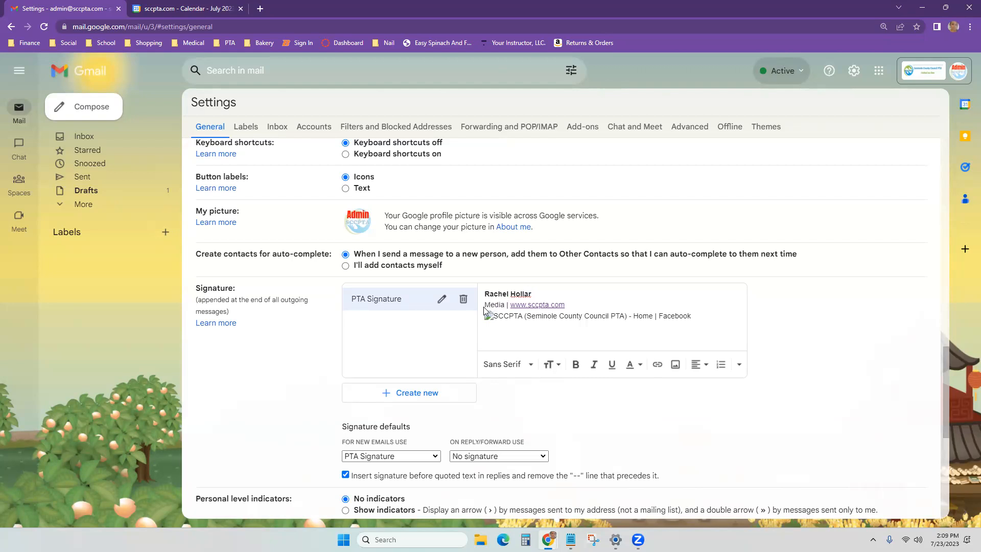
{"action": "type", "text": " Chair"}
{"action": "triple_click", "coordinate": [480, 318]}
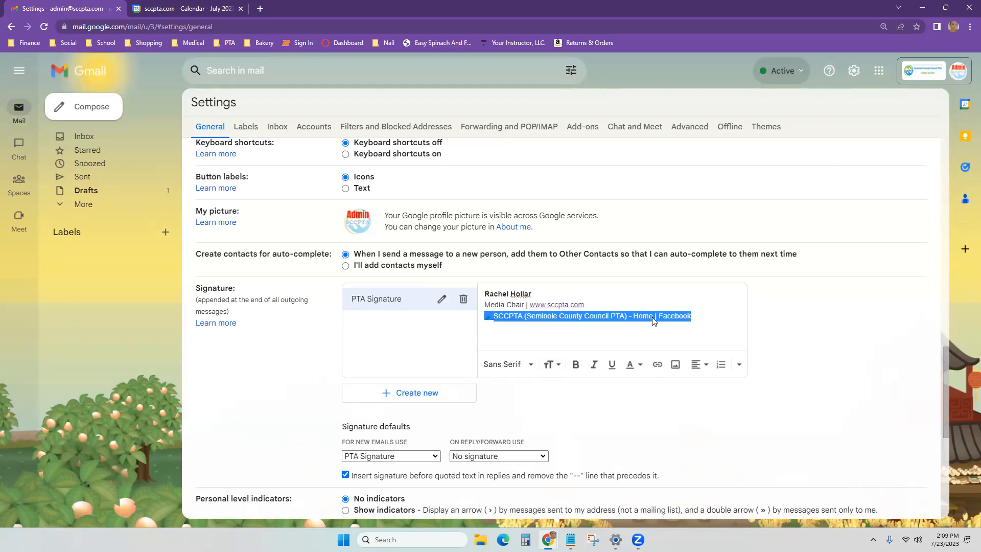
{"action": "left_click", "coordinate": [491, 317]}
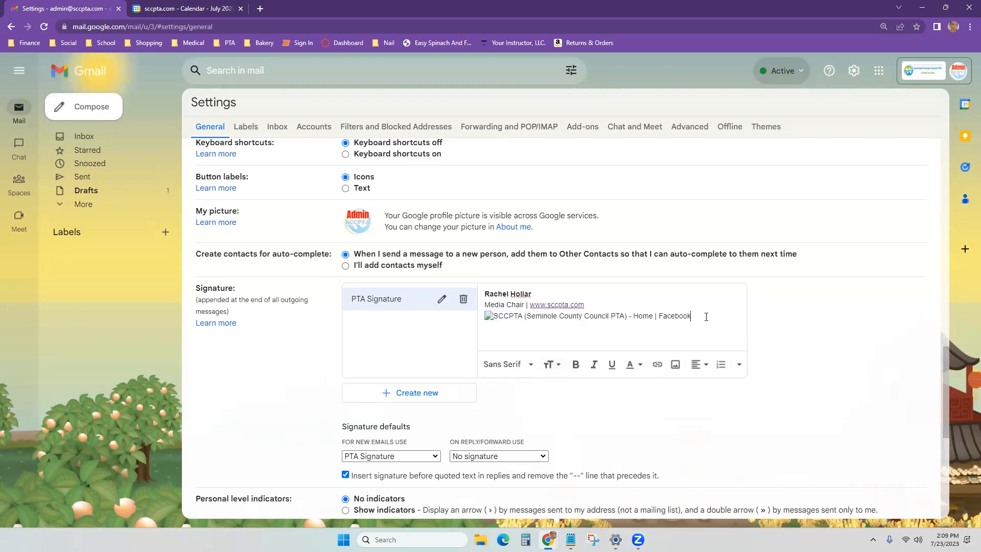
{"action": "left_click", "coordinate": [498, 320]}
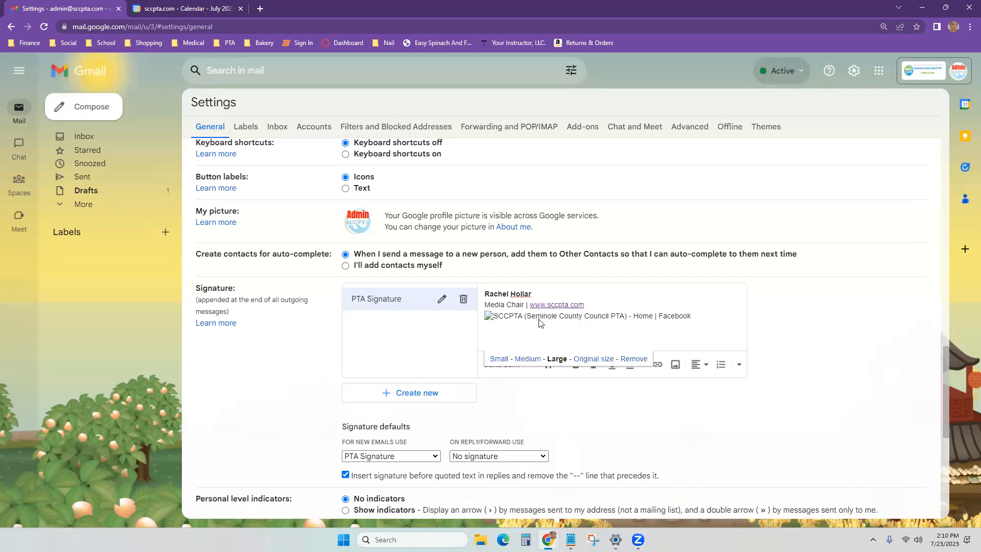
{"action": "left_click", "coordinate": [634, 359]}
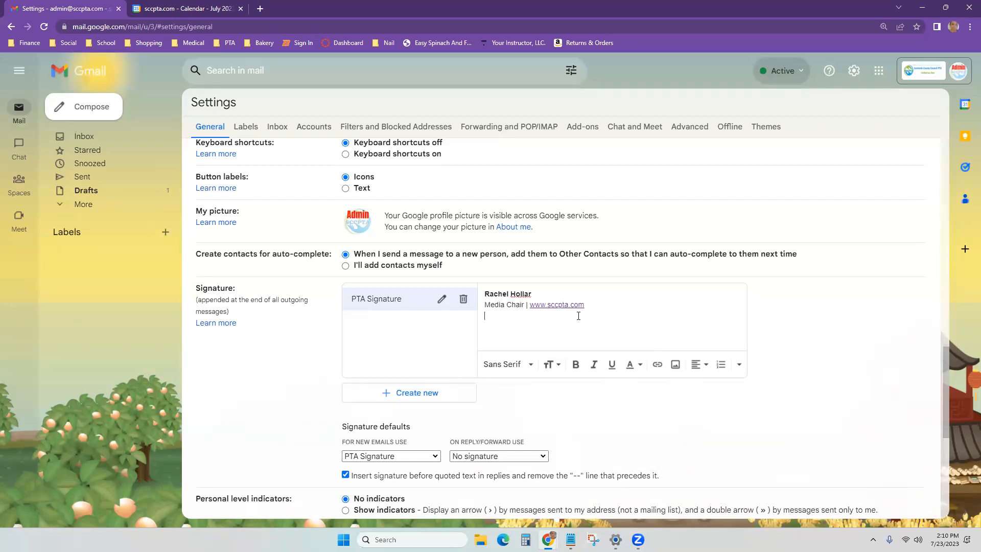
{"action": "left_click", "coordinate": [576, 305]}
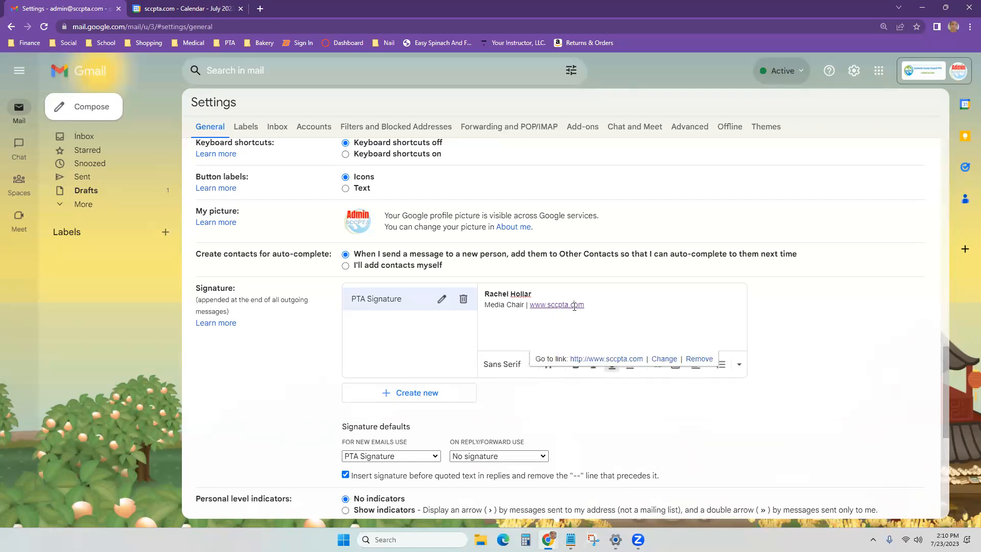
{"action": "left_click", "coordinate": [589, 360]}
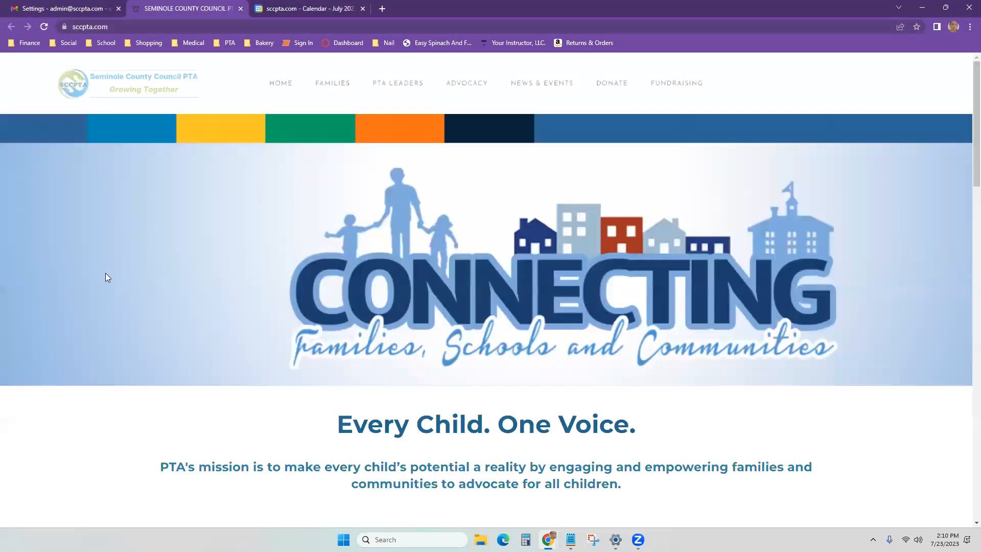
Step: Scroll the SCCPTA homepage down to its social icons, then go back to the Gmail settings
{"action": "scroll", "coordinate": [105, 277], "scroll_direction": "down", "scroll_amount": 5}
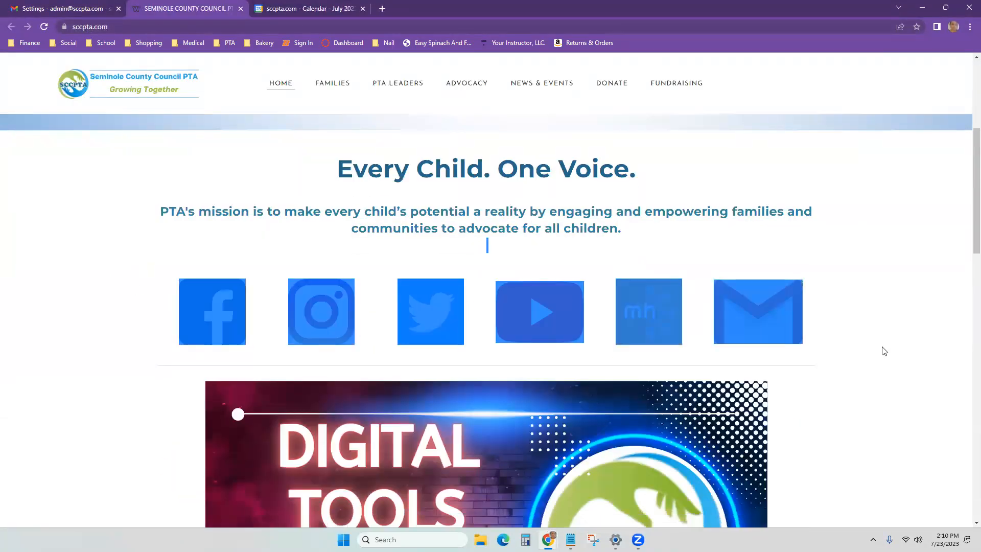
{"action": "left_click", "coordinate": [901, 342]}
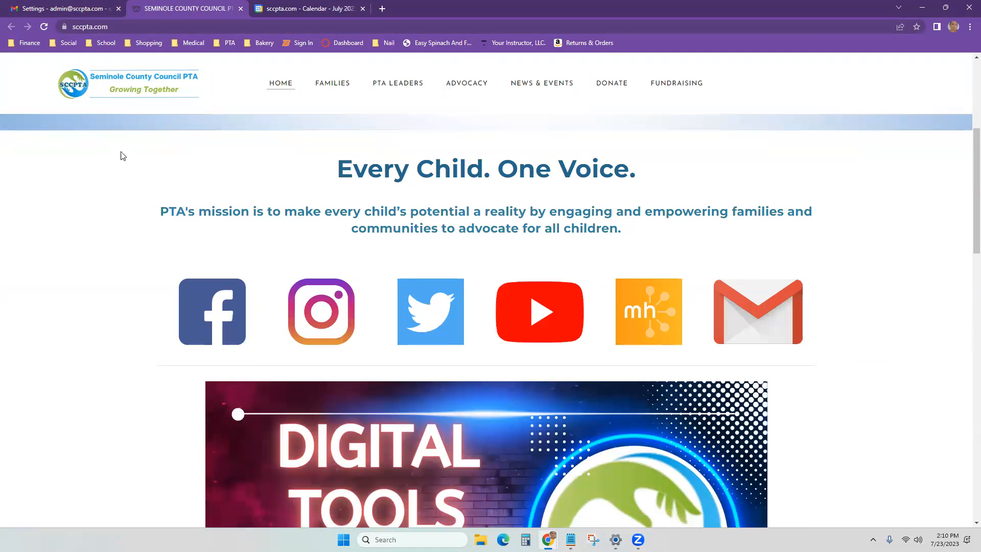
{"action": "left_click", "coordinate": [35, 13]}
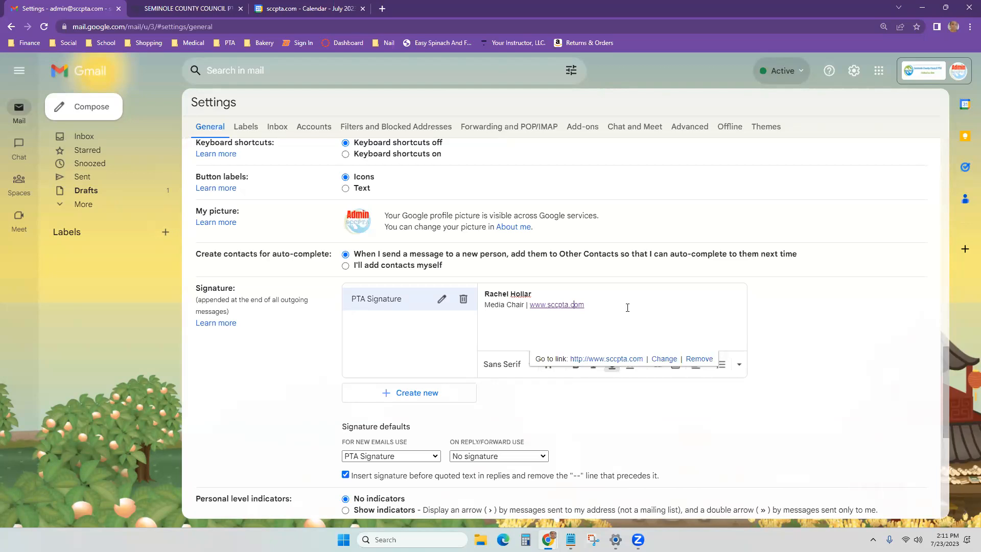
{"action": "left_click", "coordinate": [628, 307]}
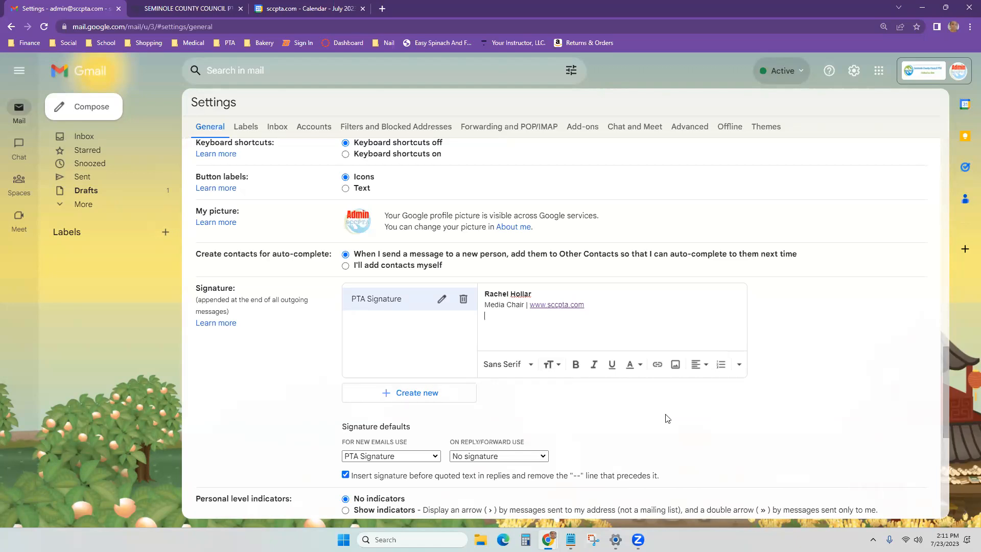
Step: Upload the Digital Tools Week image from Downloads into the signature
{"action": "left_click", "coordinate": [656, 365]}
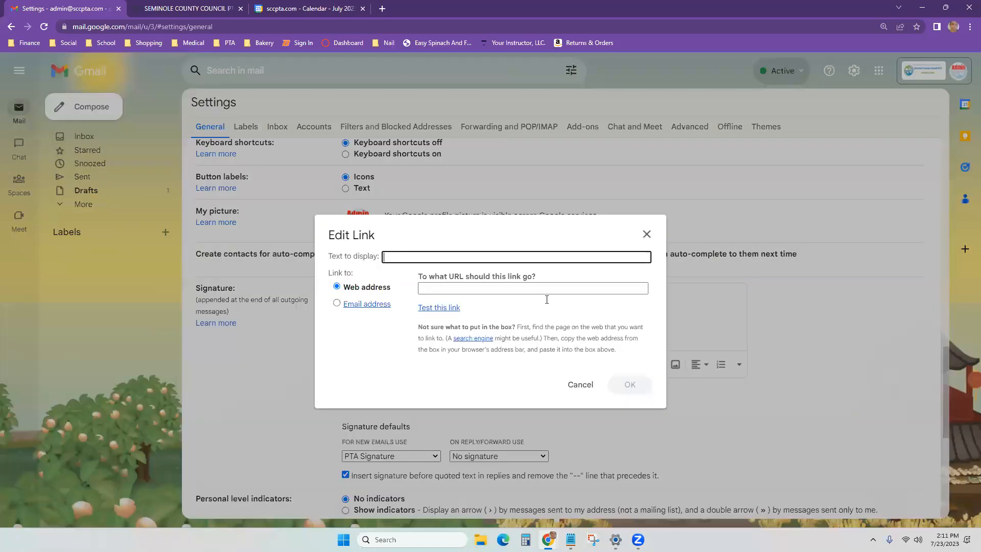
{"action": "left_click", "coordinate": [587, 386]}
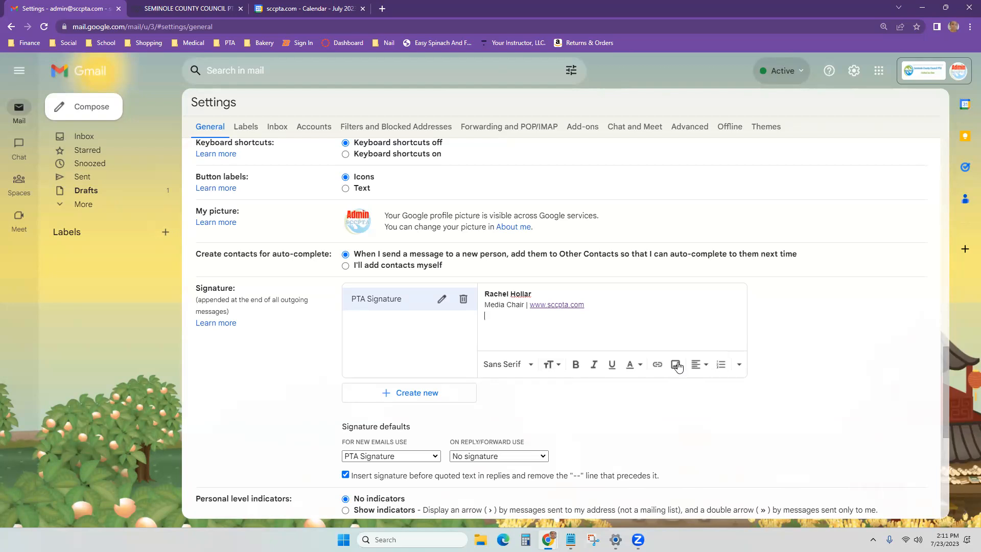
{"action": "left_click", "coordinate": [675, 364]}
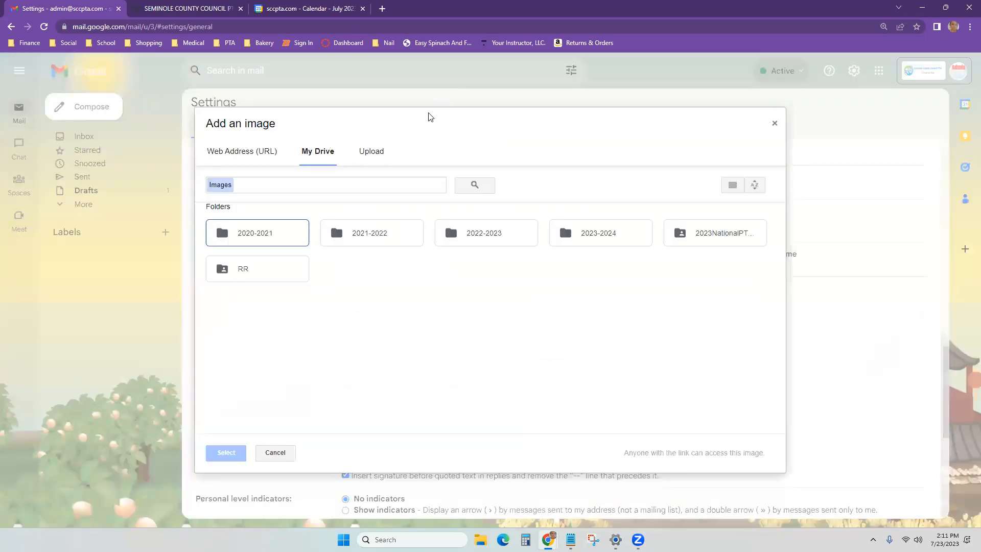
{"action": "left_click", "coordinate": [390, 148]}
{"action": "left_click", "coordinate": [484, 314]}
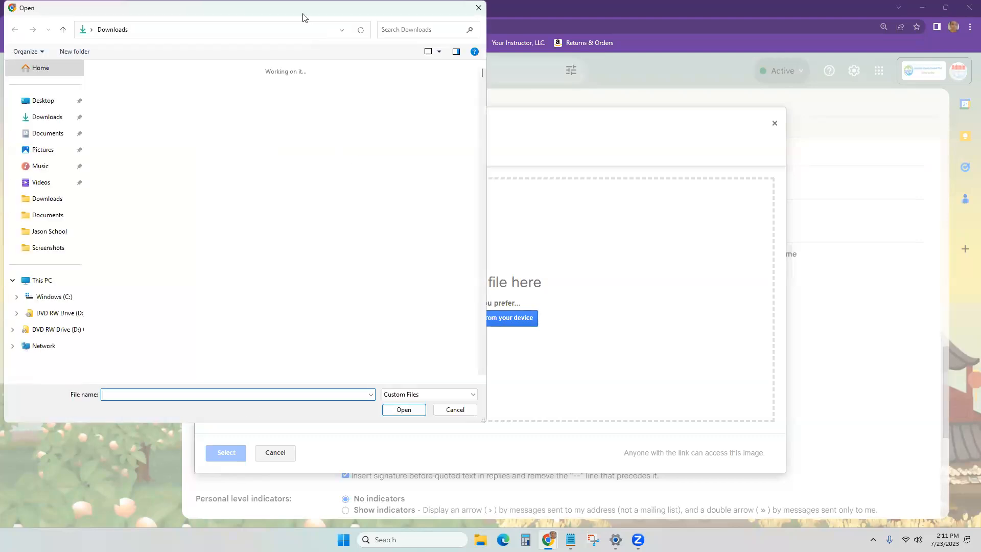
{"action": "scroll", "coordinate": [344, 193], "scroll_direction": "down", "scroll_amount": 5}
{"action": "scroll", "coordinate": [287, 213], "scroll_direction": "up", "scroll_amount": 5}
{"action": "double_click", "coordinate": [174, 243]}
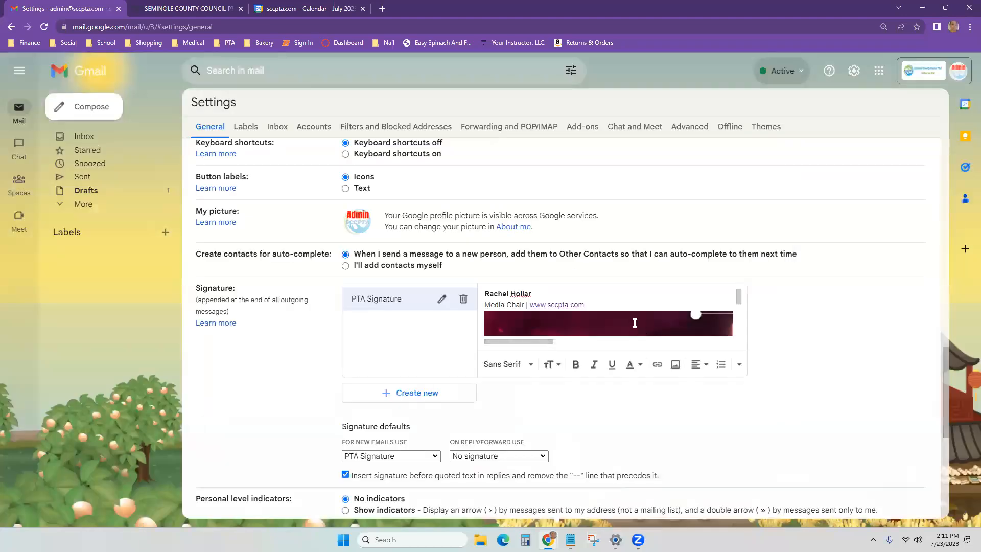
Step: Resize the signature image to Medium
{"action": "scroll", "coordinate": [554, 314], "scroll_direction": "down", "scroll_amount": 1}
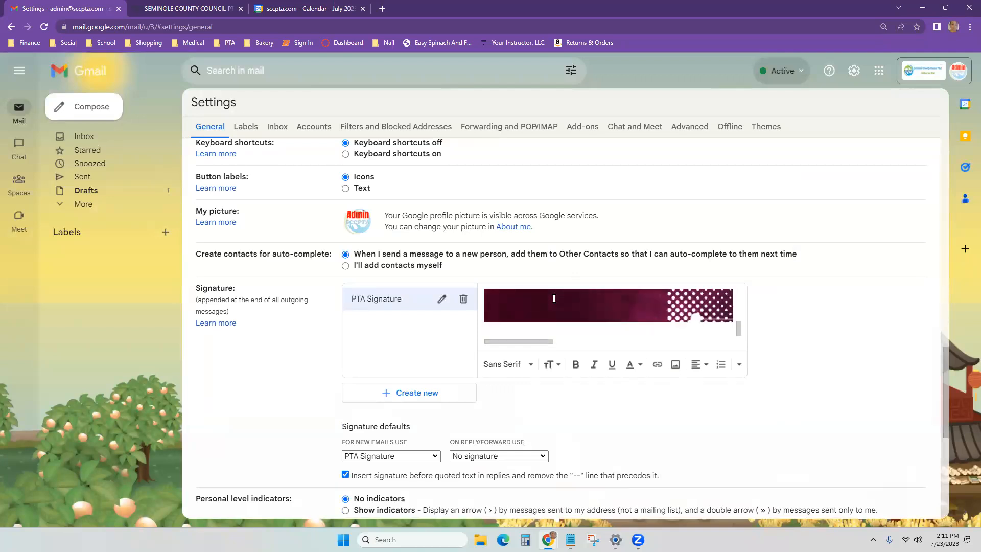
{"action": "left_click", "coordinate": [612, 313]}
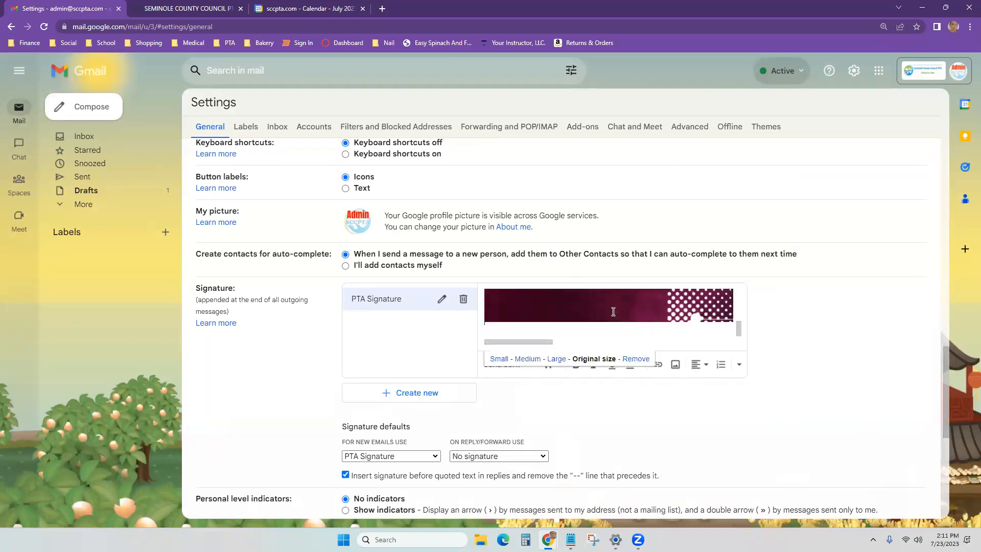
{"action": "left_click", "coordinate": [499, 359]}
{"action": "left_click", "coordinate": [529, 359]}
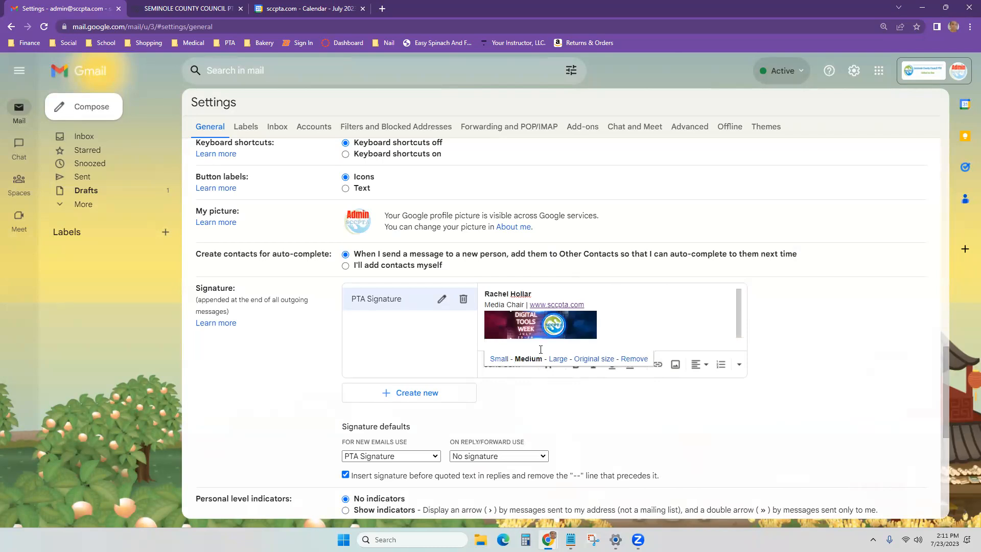
{"action": "left_click", "coordinate": [610, 321]}
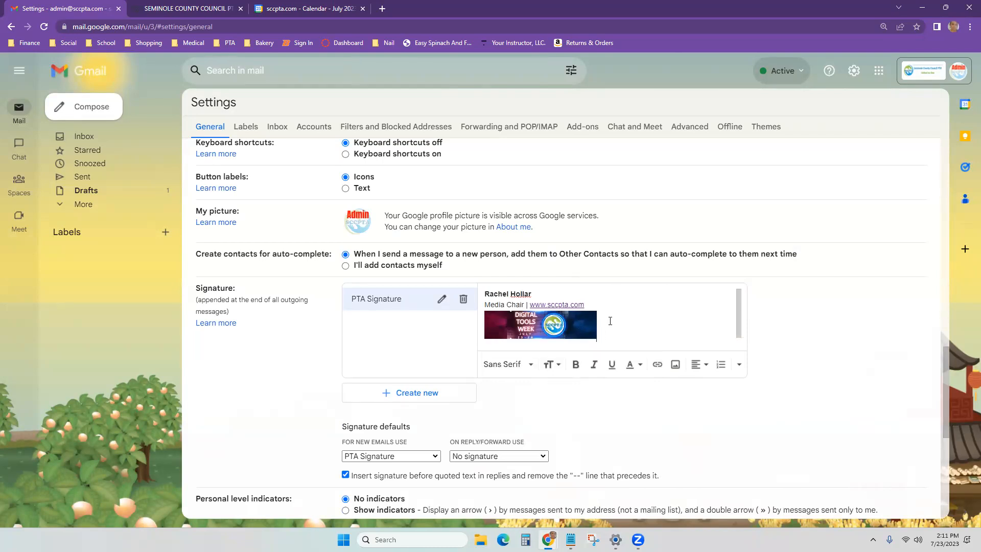
{"action": "scroll", "coordinate": [613, 327], "scroll_direction": "up", "scroll_amount": 1}
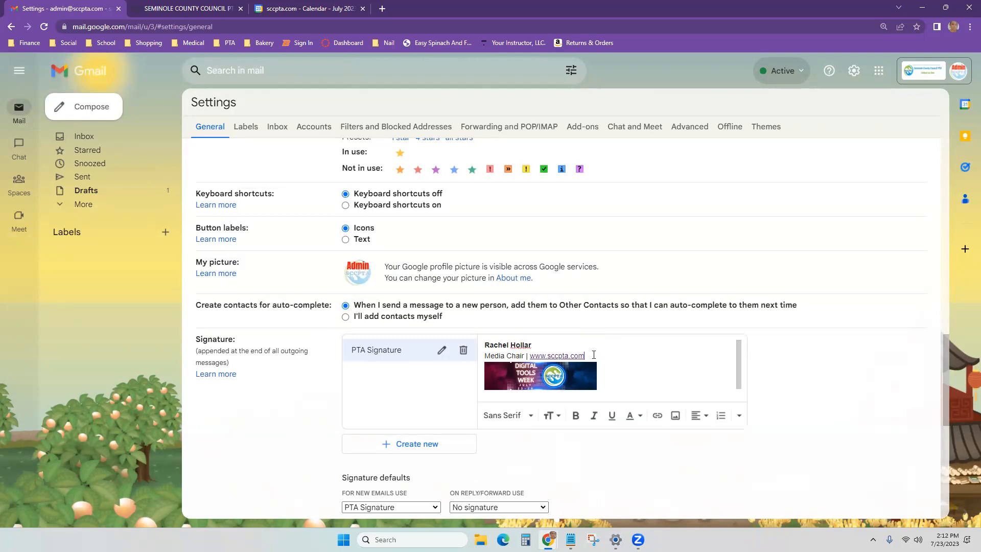
Step: Add the line 'Every Child. One Voice' below the website line and enter the new signer's name
{"action": "key", "text": "Return"}
{"action": "type", "text": "Every Child.  One Voice"}
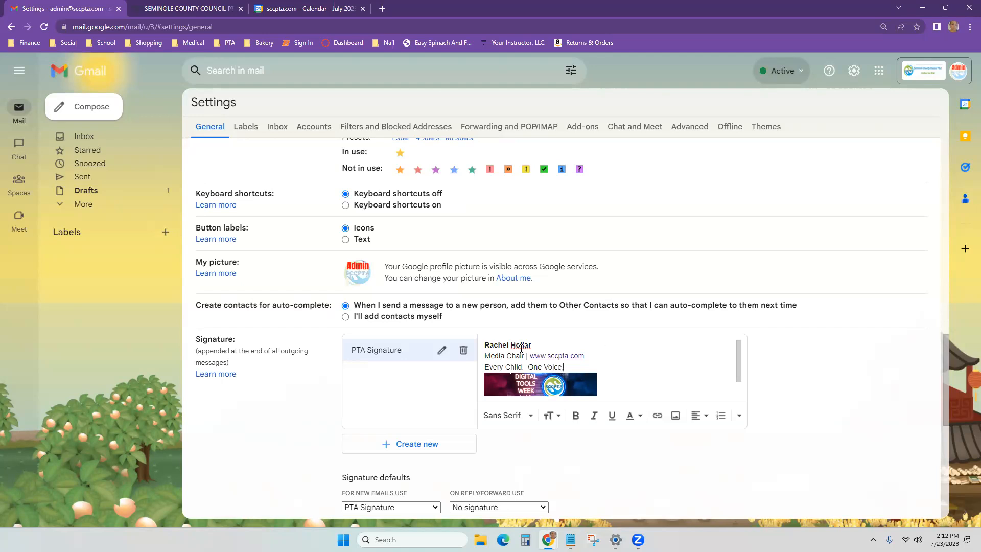
{"action": "left_click_drag", "start_coordinate": [532, 346], "coordinate": [483, 345]}
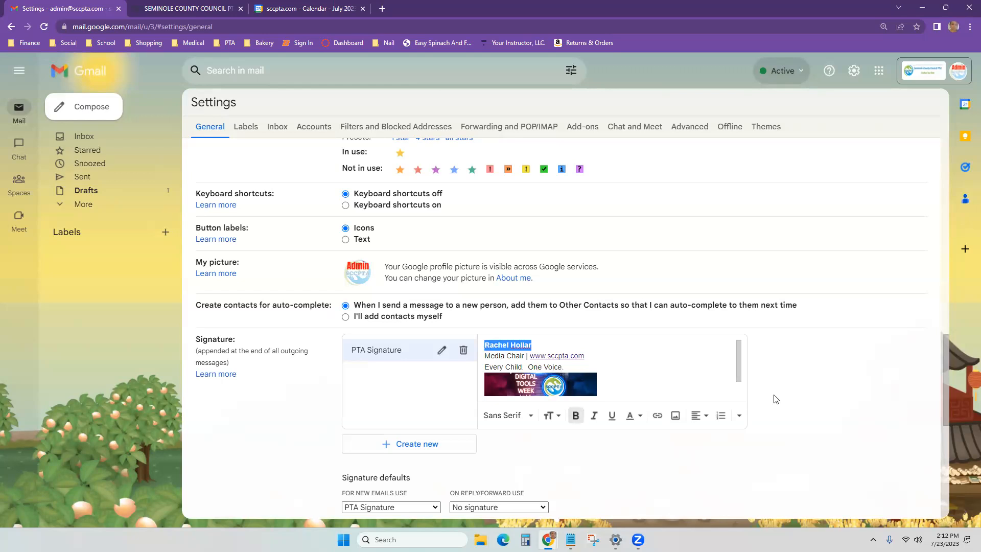
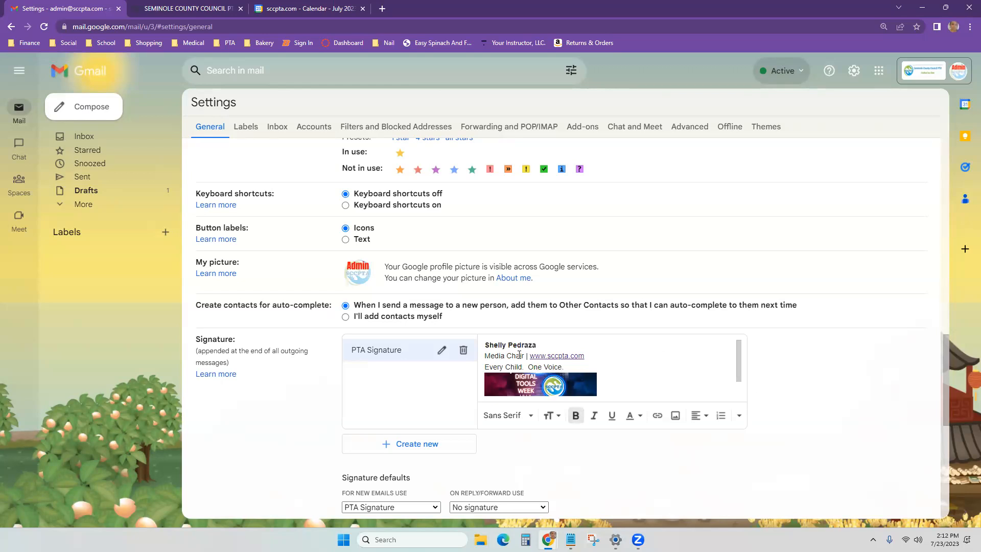
Step: Change the signature's title to President
{"action": "left_click_drag", "start_coordinate": [515, 355], "coordinate": [485, 355]}
{"action": "key", "text": "BackSpace"}
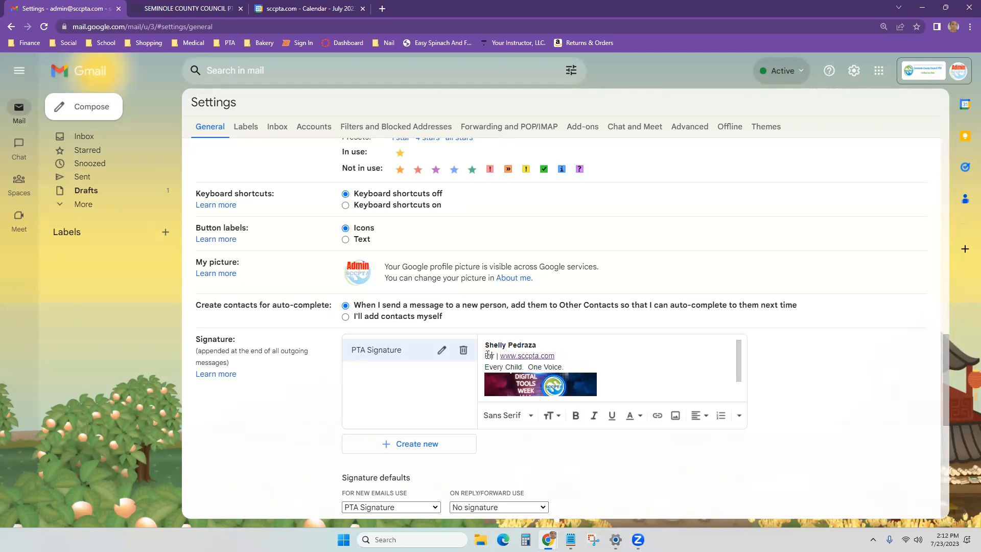
{"action": "type", "text": "President"}
{"action": "scroll", "coordinate": [458, 365], "scroll_direction": "down", "scroll_amount": 6}
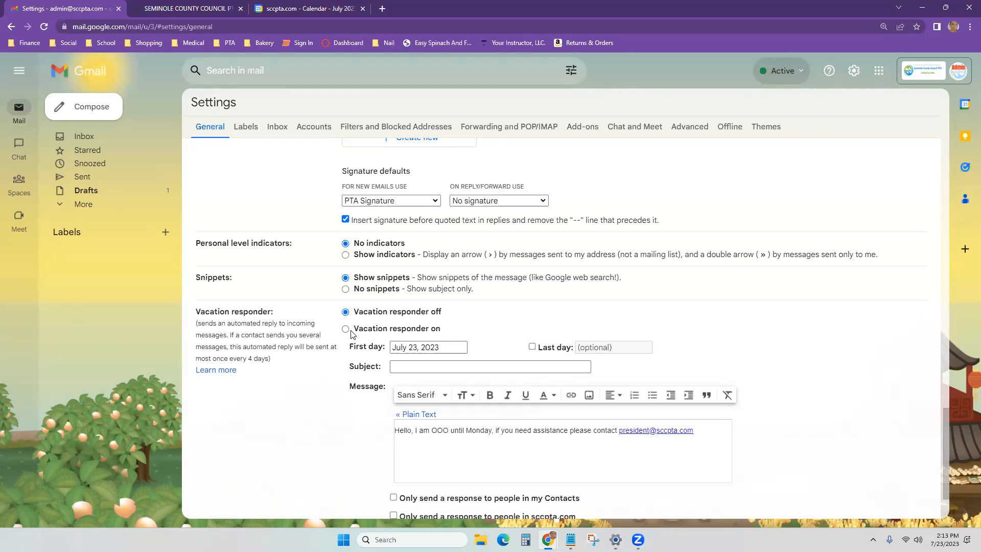
Step: Turn the vacation responder on and add 7/24/23 after Monday in the out-of-office message
{"action": "left_click", "coordinate": [346, 329]}
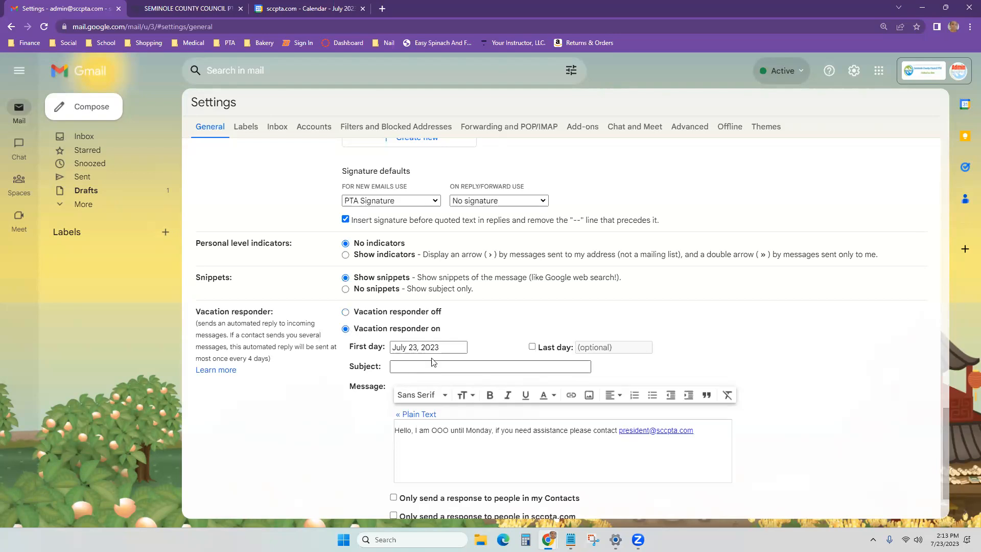
{"action": "left_click_drag", "start_coordinate": [419, 430], "coordinate": [505, 434]}
{"action": "left_click", "coordinate": [469, 428]}
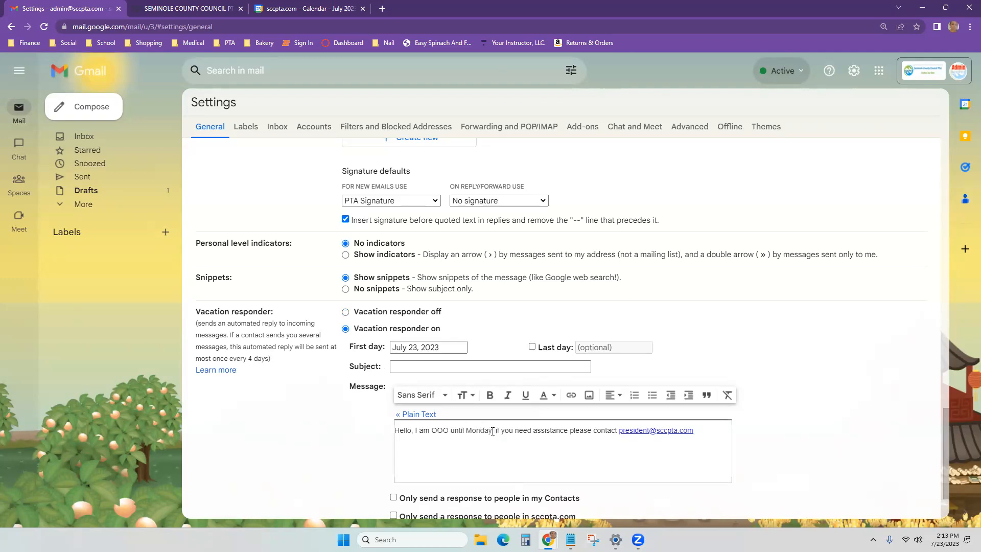
{"action": "type", "text": "7/24/23"}
{"action": "left_click_drag", "start_coordinate": [567, 430], "coordinate": [680, 465]}
{"action": "left_click", "coordinate": [680, 467]}
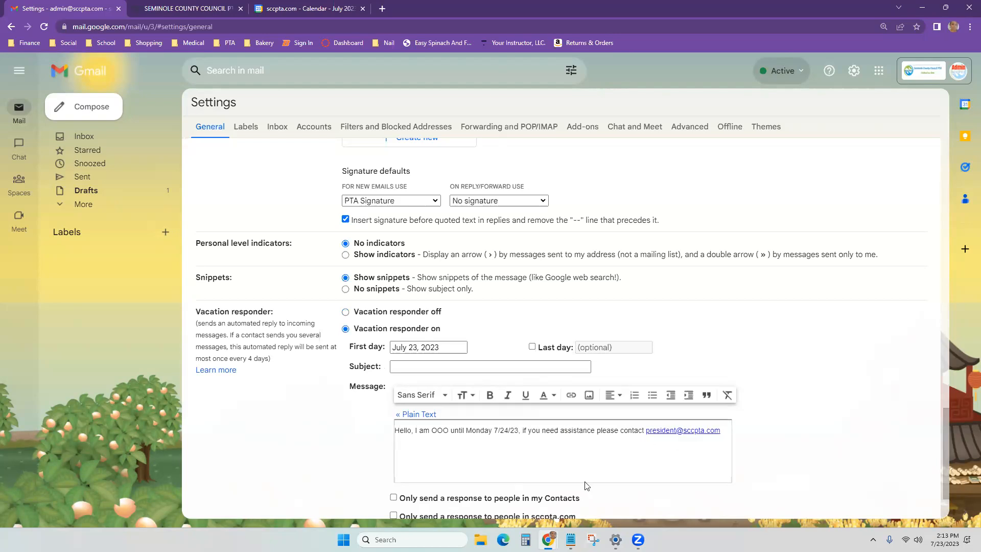
{"action": "scroll", "coordinate": [448, 432], "scroll_direction": "down", "scroll_amount": 2}
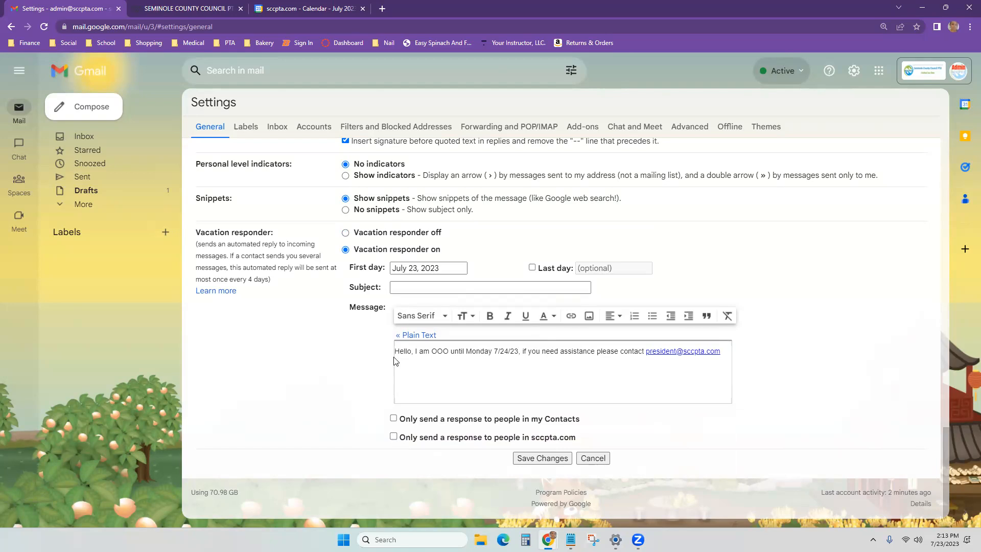
{"action": "scroll", "coordinate": [395, 361], "scroll_direction": "up", "scroll_amount": 8}
Step: Discard the unsaved General changes, view the Zoom recording email, and return to Settings > Labels
{"action": "scroll", "coordinate": [395, 360], "scroll_direction": "up", "scroll_amount": 10}
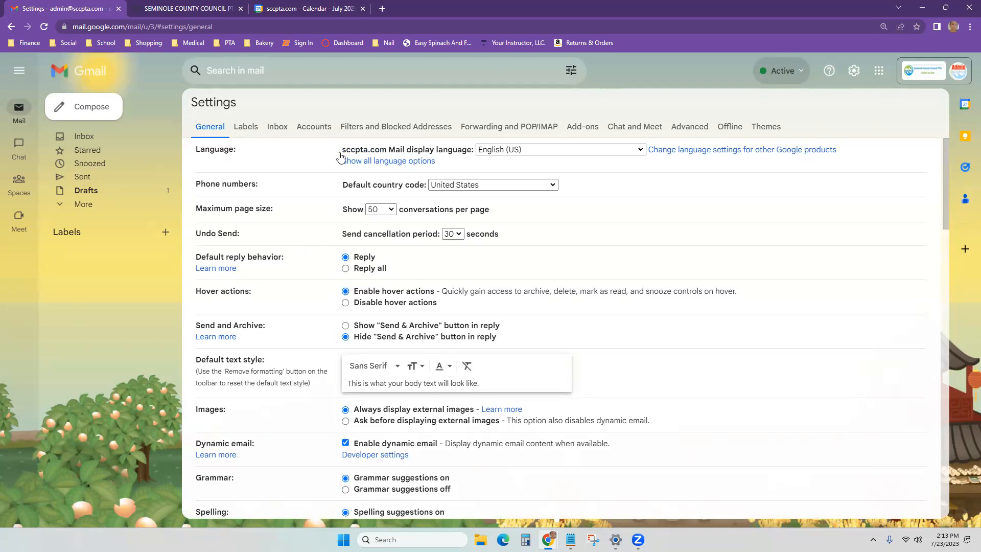
{"action": "left_click", "coordinate": [250, 129]}
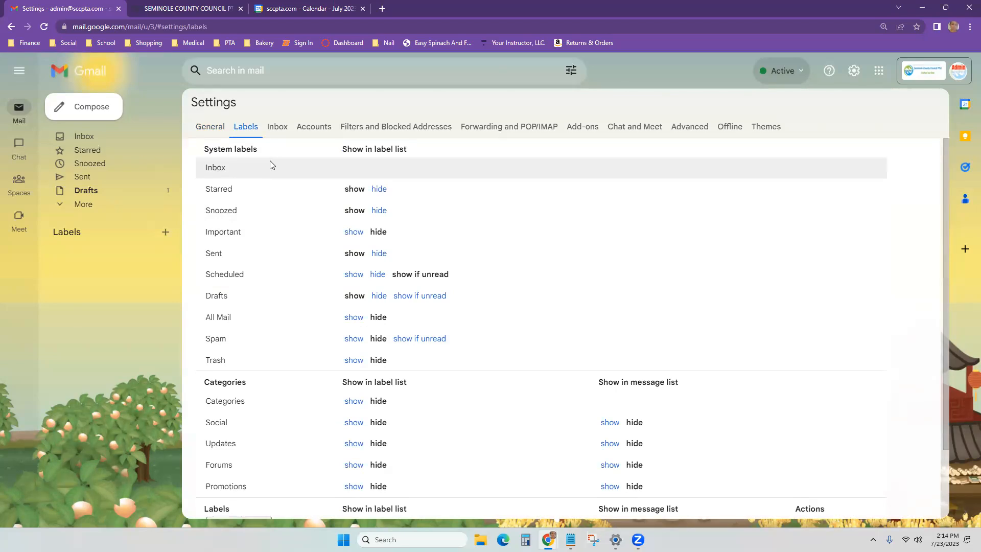
{"action": "left_click", "coordinate": [80, 137]}
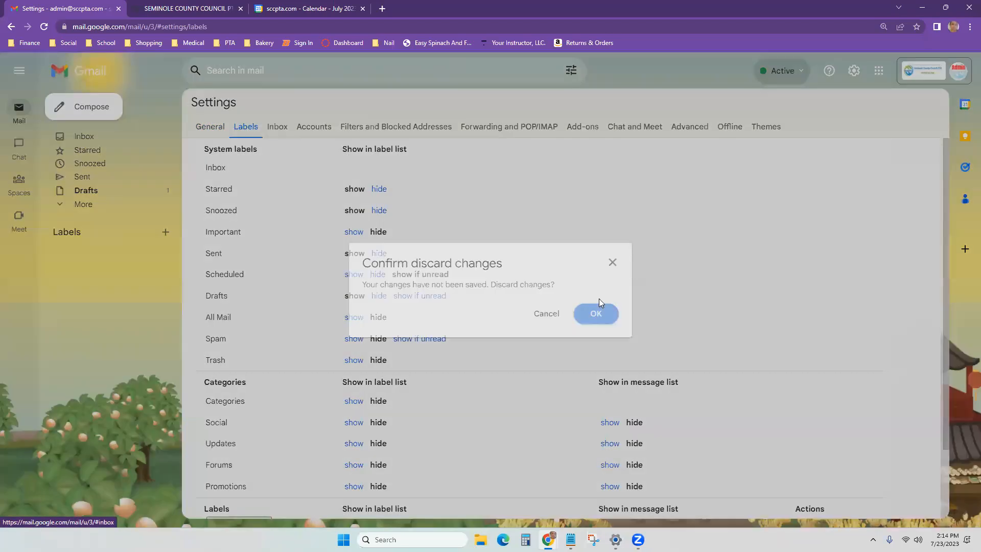
{"action": "left_click", "coordinate": [604, 319]}
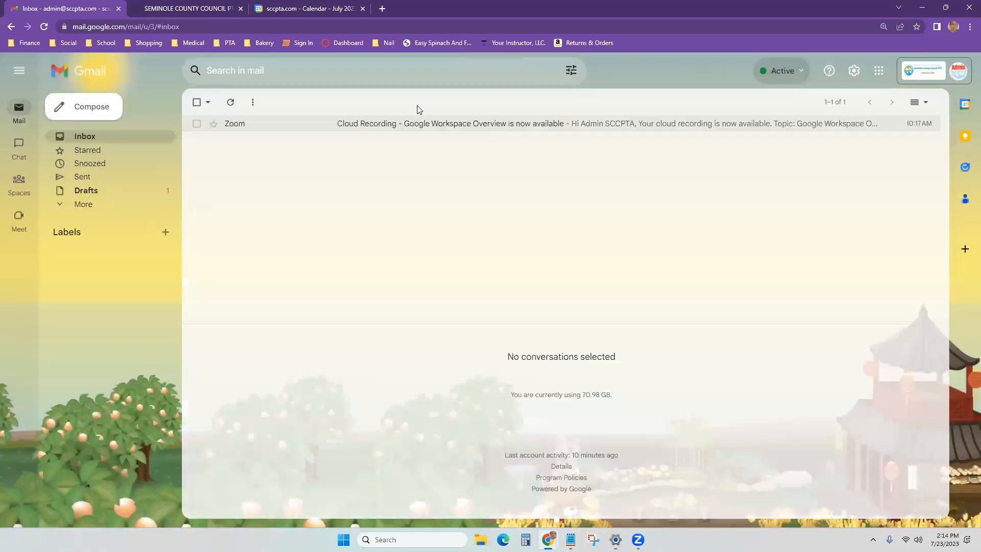
{"action": "left_click", "coordinate": [417, 128]}
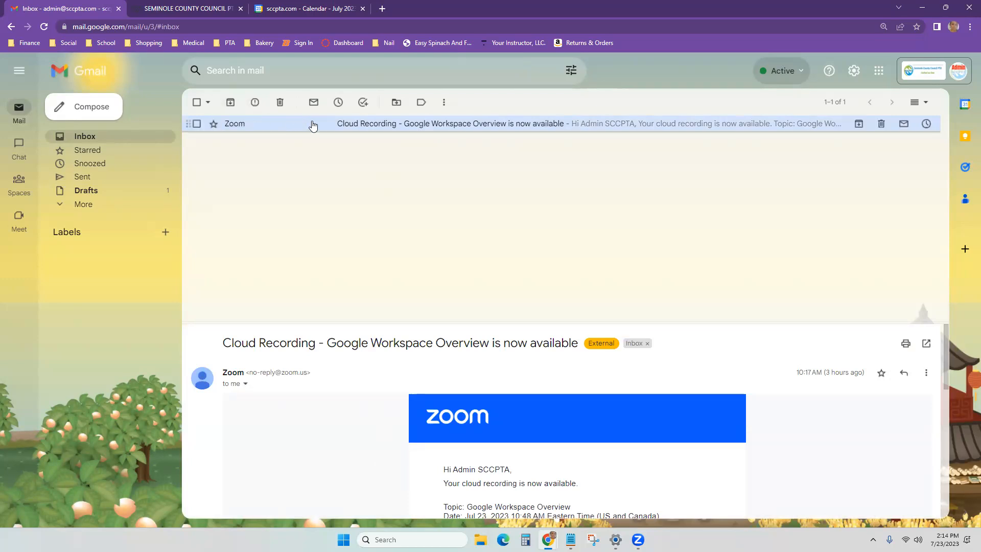
{"action": "left_click", "coordinate": [12, 27]}
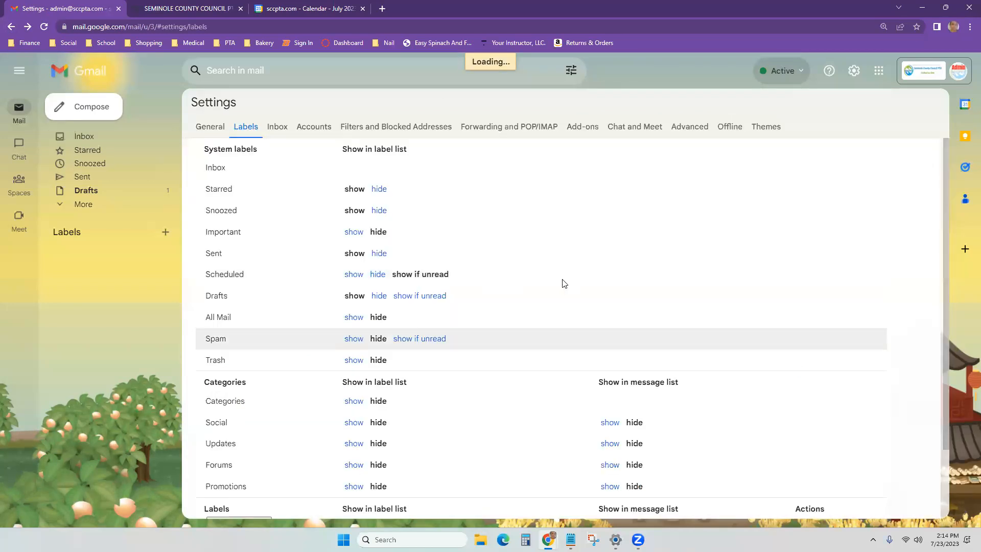
Step: Create a new Gmail label named Fundraisers
{"action": "scroll", "coordinate": [312, 403], "scroll_direction": "down", "scroll_amount": 2}
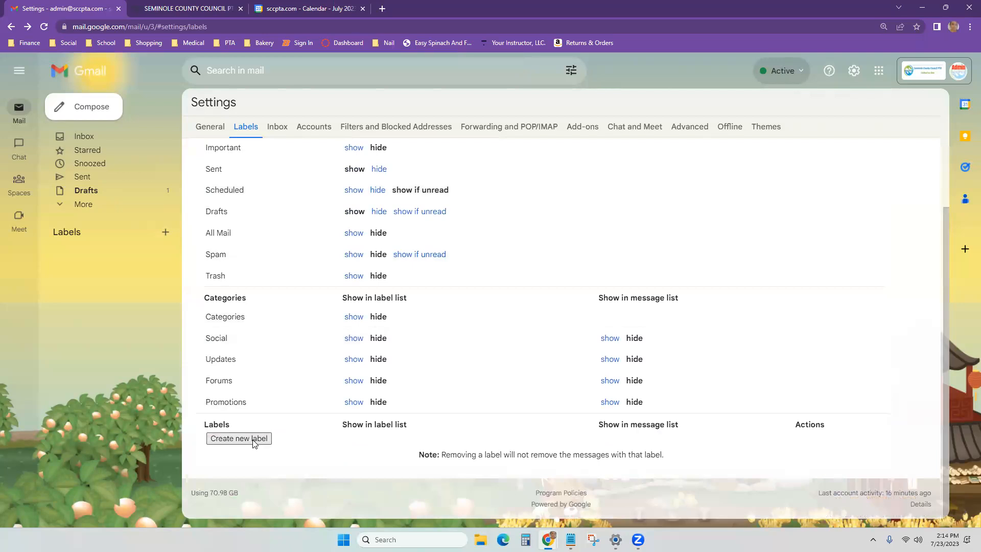
{"action": "left_click", "coordinate": [252, 440]}
{"action": "type", "text": "Fundraisers"}
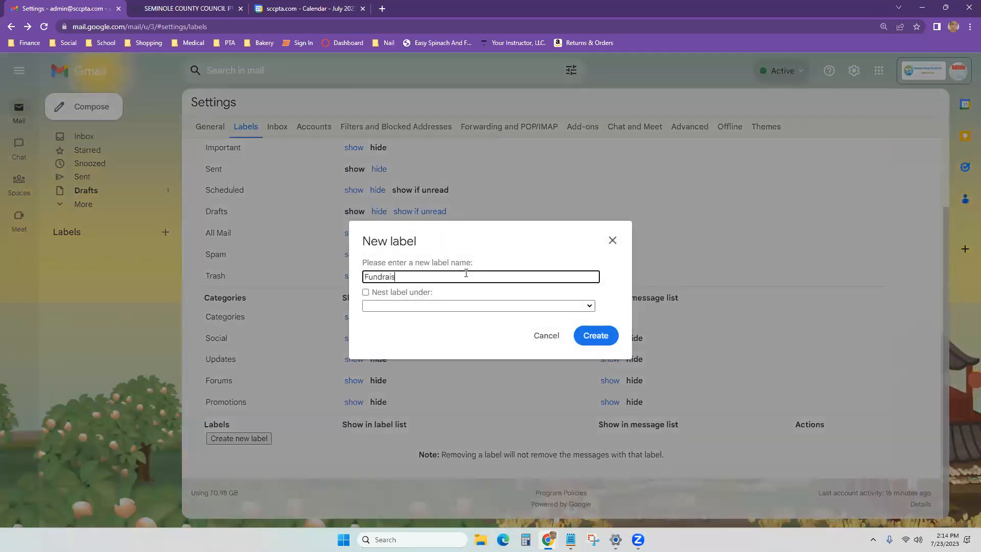
{"action": "left_click", "coordinate": [603, 344]}
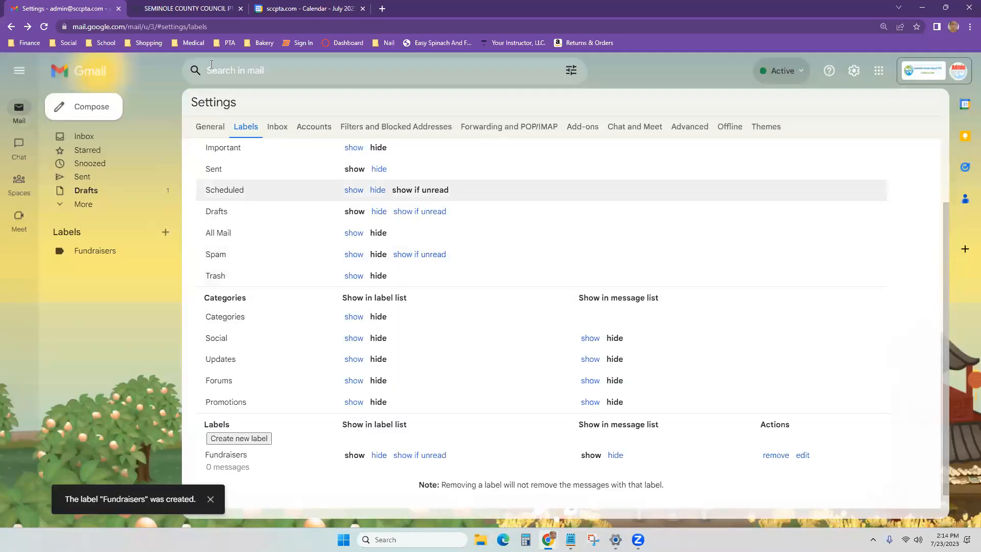
Step: Label the Zoom cloud recording email with Fundraisers and Social
{"action": "left_click", "coordinate": [82, 136]}
{"action": "left_click", "coordinate": [417, 128]}
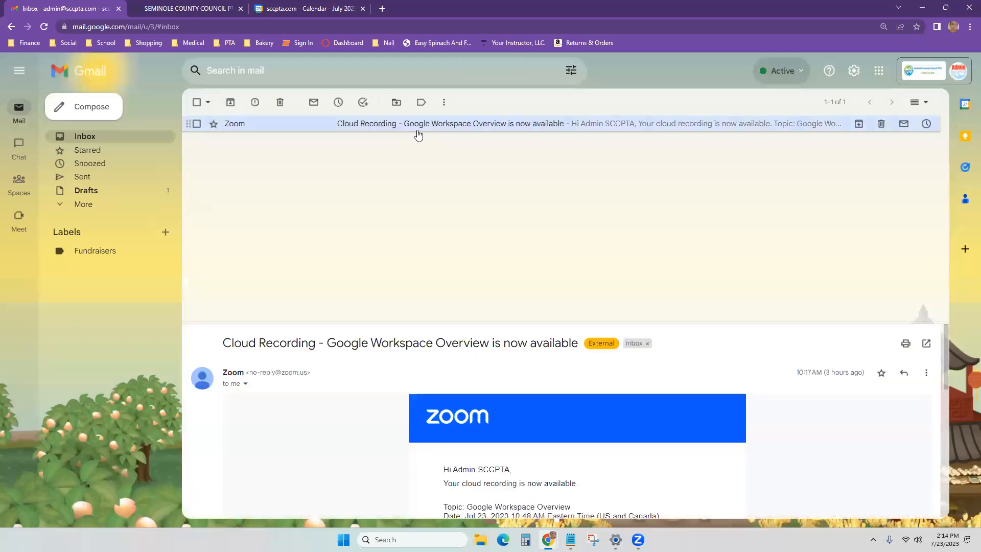
{"action": "left_click", "coordinate": [196, 124]}
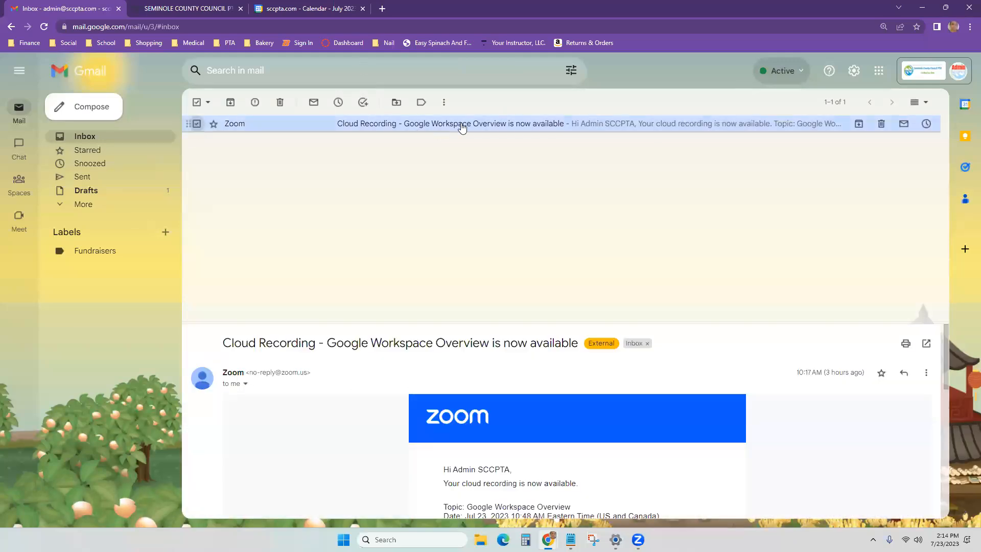
{"action": "left_click", "coordinate": [422, 105]}
{"action": "left_click", "coordinate": [433, 166]}
{"action": "left_click", "coordinate": [432, 166]}
{"action": "left_click", "coordinate": [433, 183]}
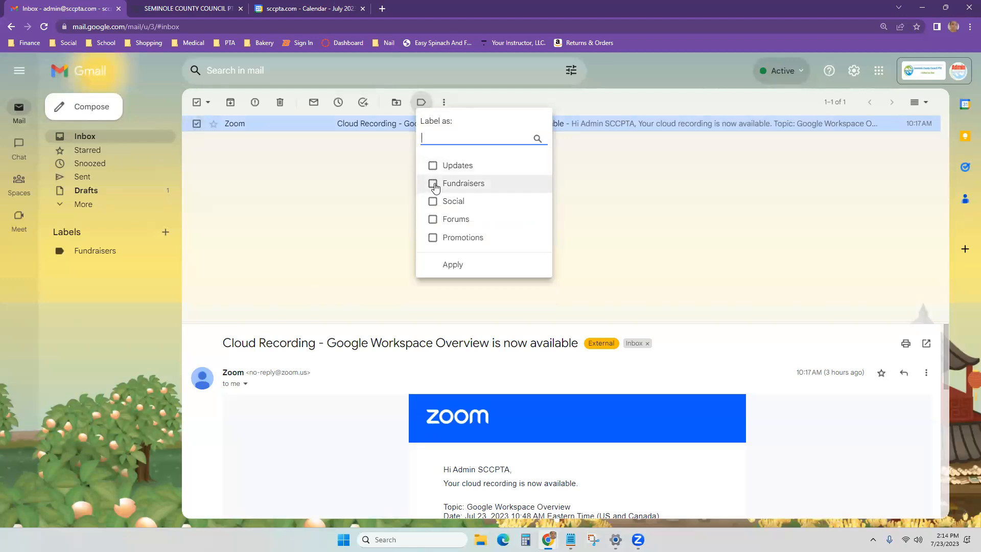
{"action": "left_click", "coordinate": [433, 201]}
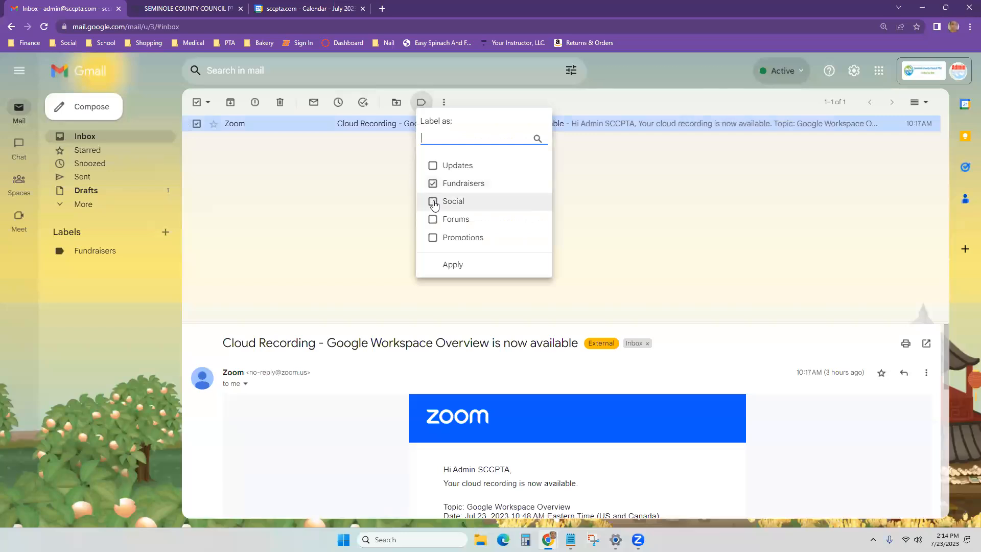
{"action": "left_click", "coordinate": [453, 264]}
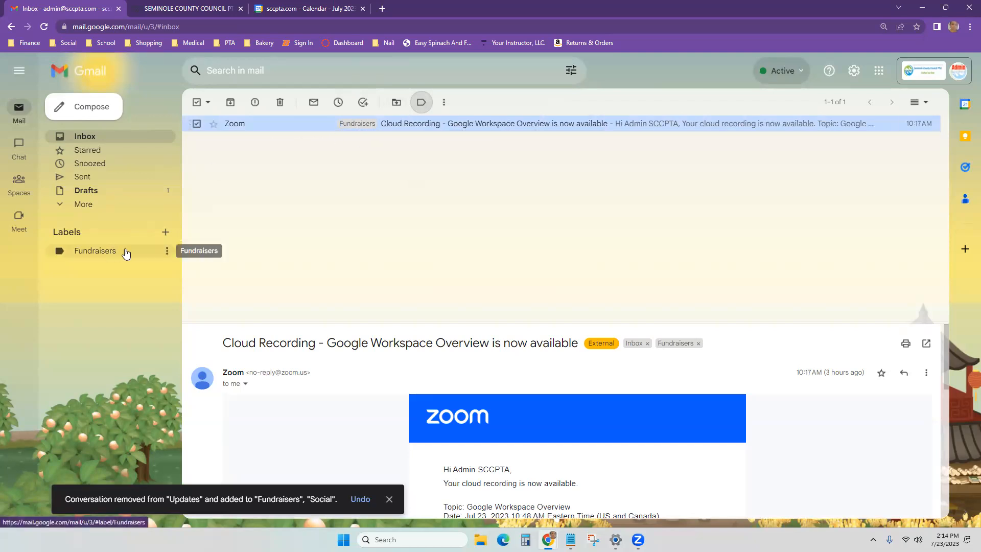
Step: Add an ABC Money Maker sublabel under Fundraisers and check that it is empty
{"action": "left_click", "coordinate": [60, 254]}
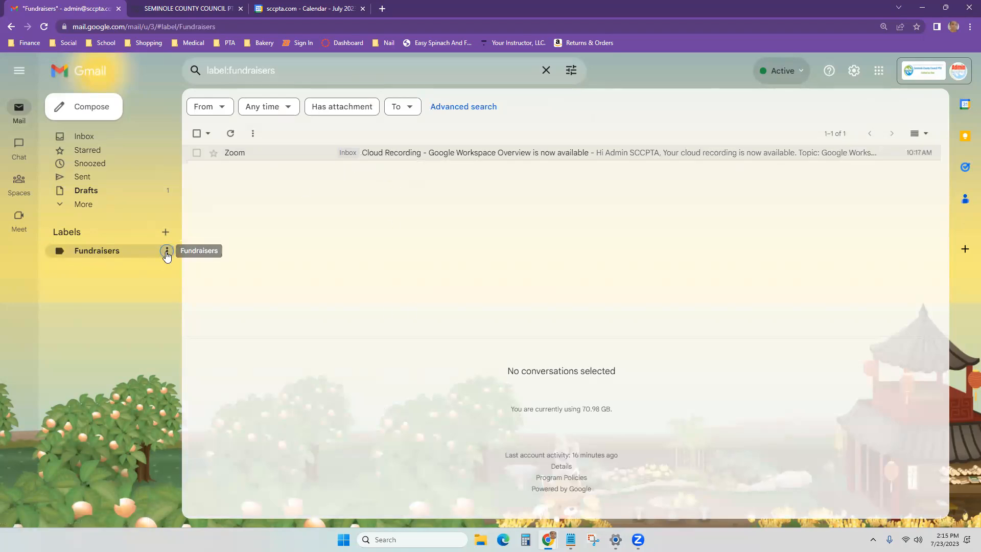
{"action": "left_click", "coordinate": [167, 251]}
{"action": "mouse_move", "coordinate": [220, 270]}
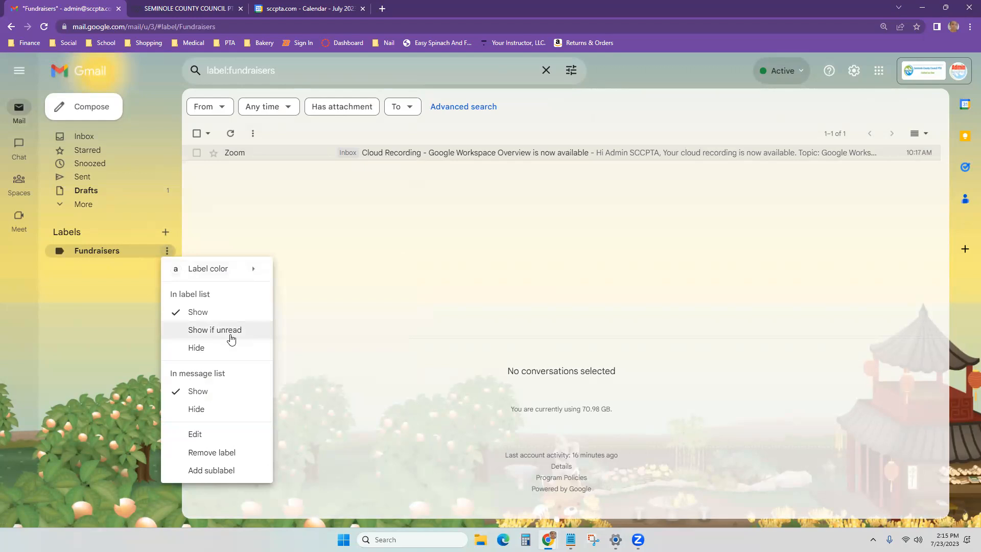
{"action": "left_click", "coordinate": [218, 471]}
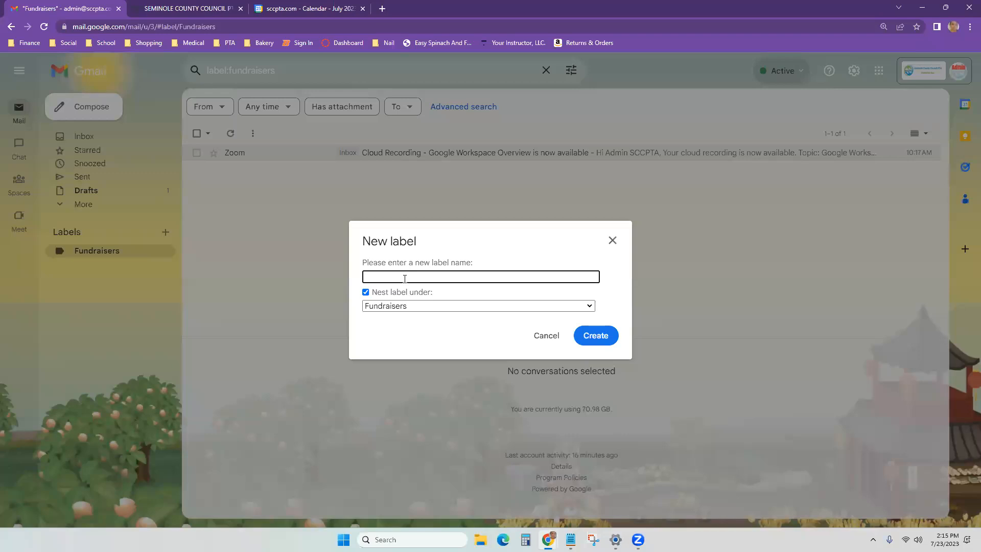
{"action": "type", "text": "ABC Money Mek"}
{"action": "key", "text": "BackSpace"}
{"action": "type", "text": "aker"}
{"action": "left_click", "coordinate": [598, 339]}
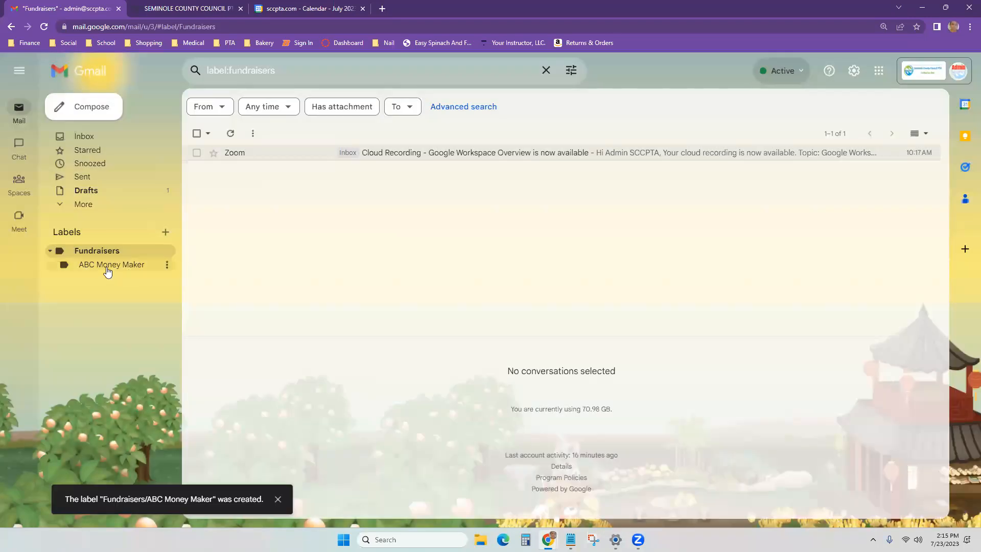
{"action": "left_click", "coordinate": [107, 268]}
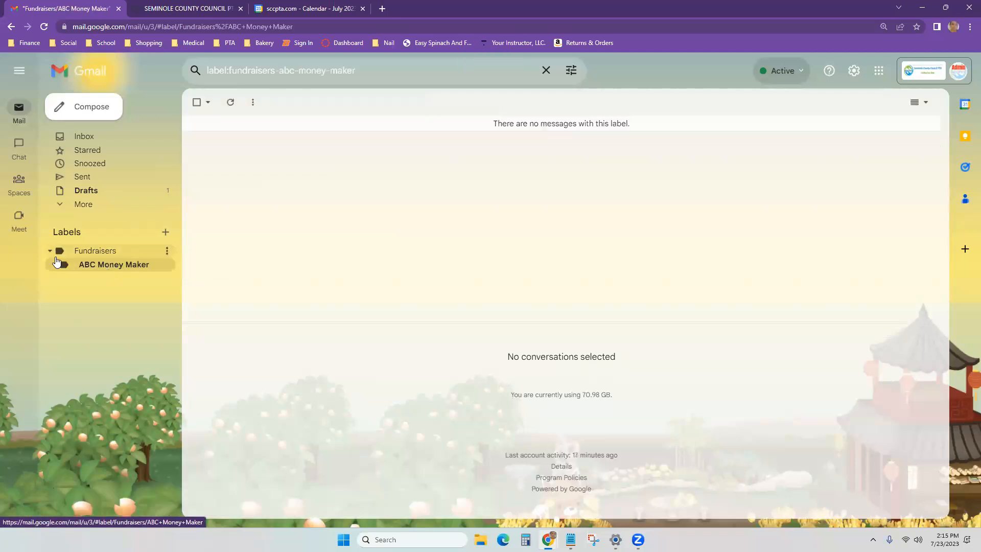
{"action": "left_click", "coordinate": [11, 27]}
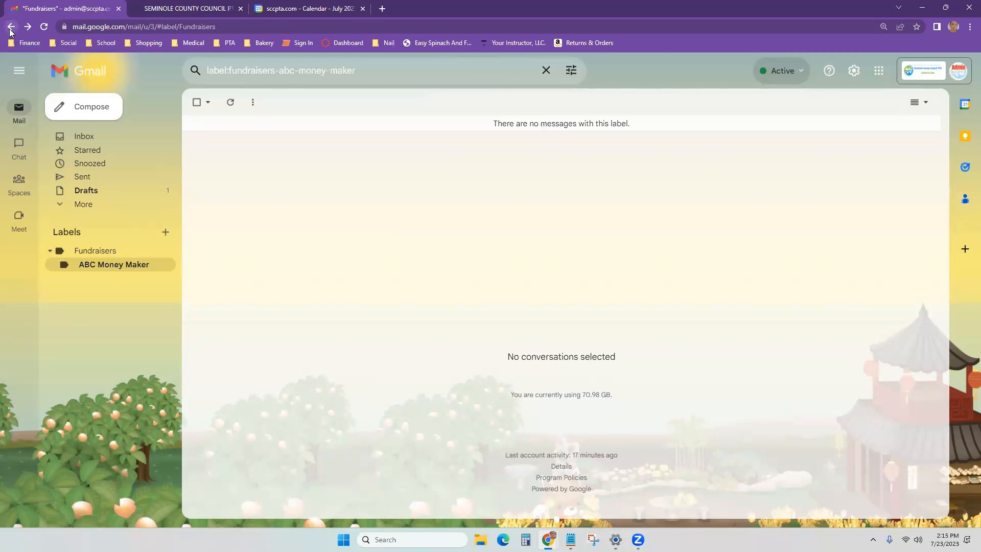
Step: Use advanced search to find mail from the PTA president's e-mail address
{"action": "left_click", "coordinate": [103, 138]}
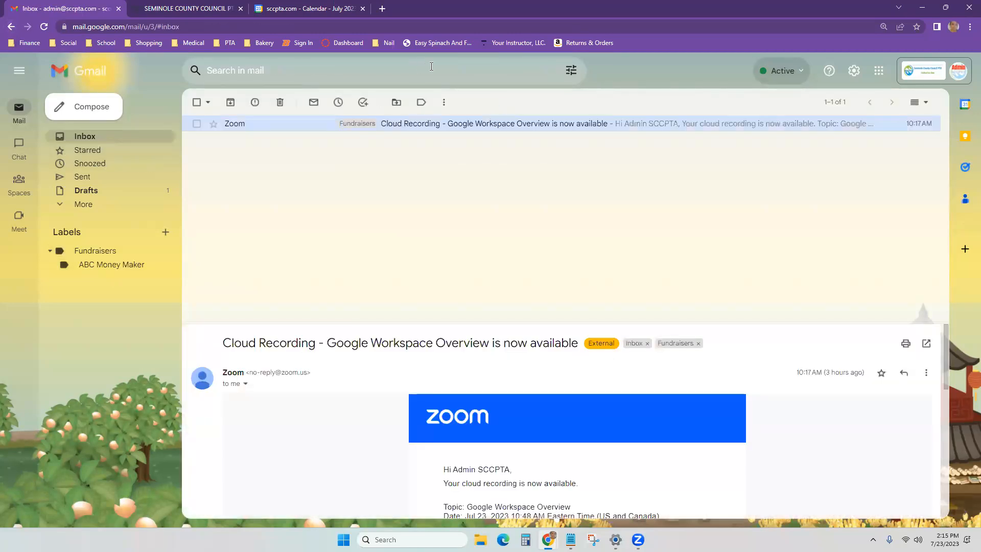
{"action": "left_click", "coordinate": [570, 70]}
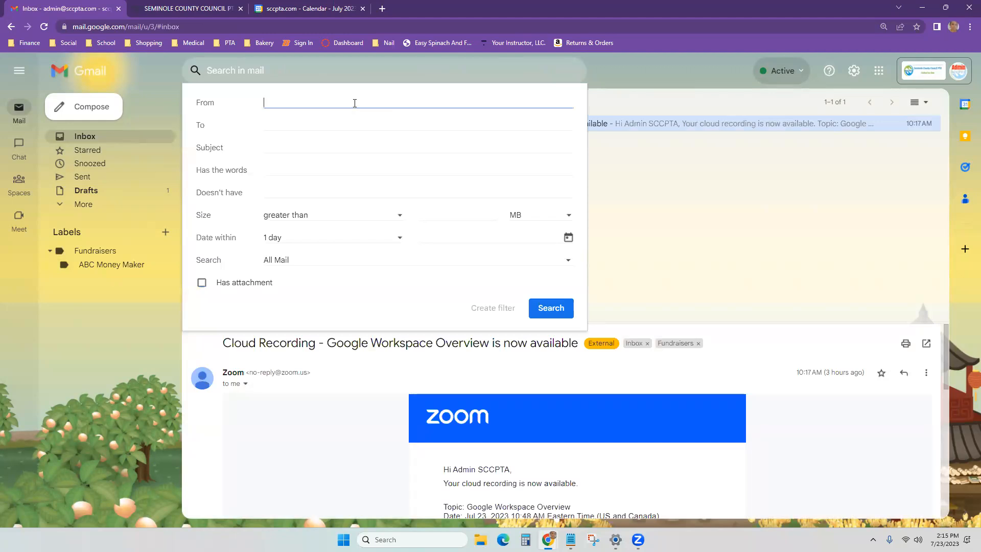
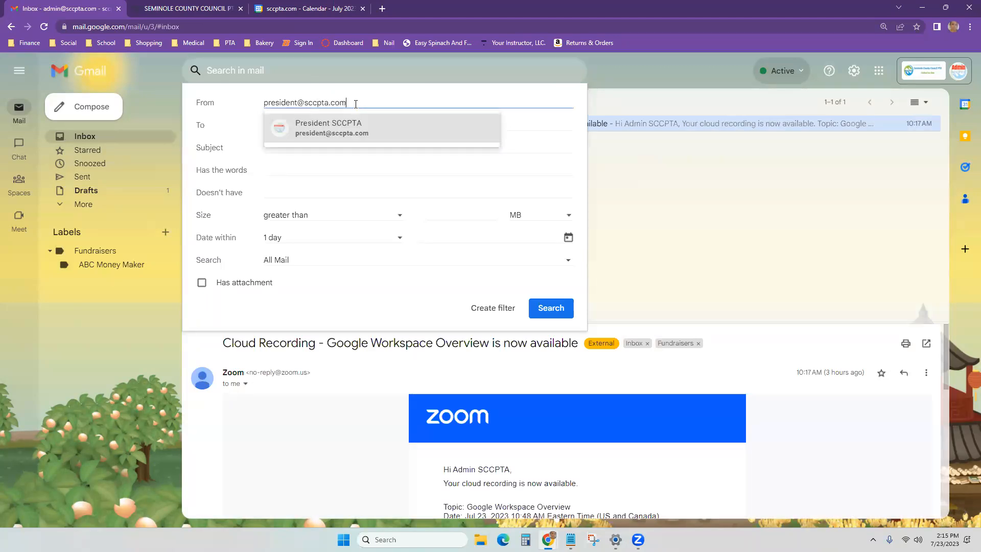
{"action": "left_click", "coordinate": [340, 139]}
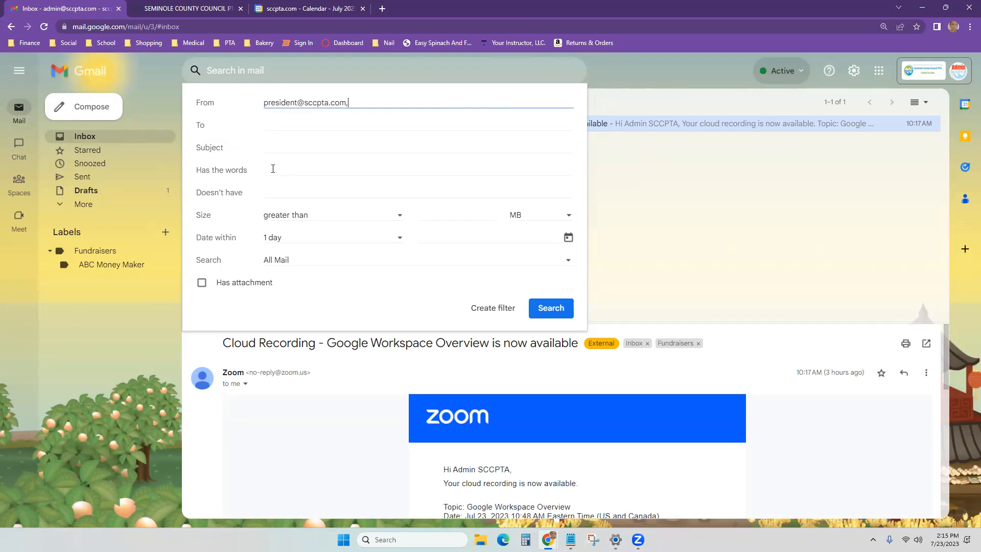
{"action": "left_click", "coordinate": [274, 146]}
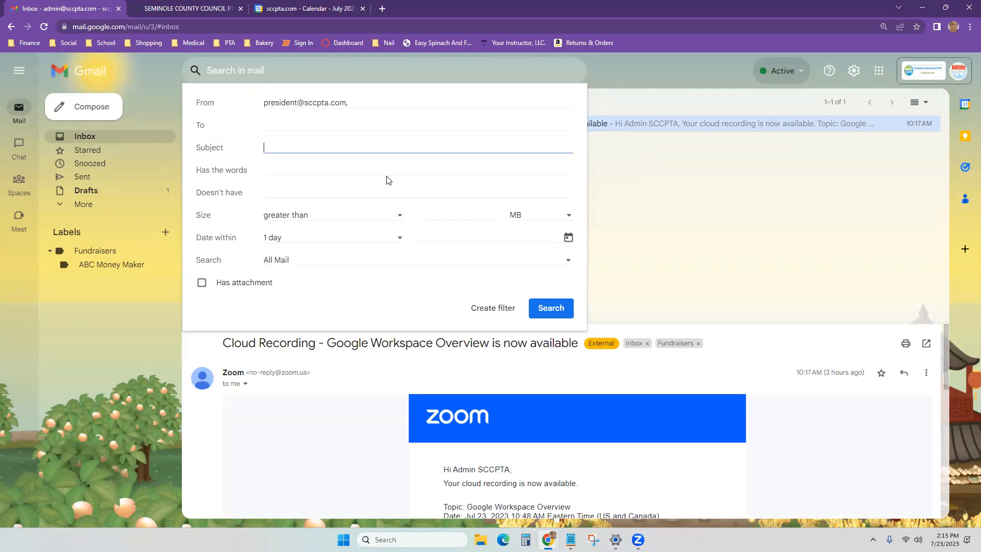
Step: Draft a filter applying Fundraisers/ABC Money Maker, then abandon it and view the results
{"action": "left_click", "coordinate": [508, 310]}
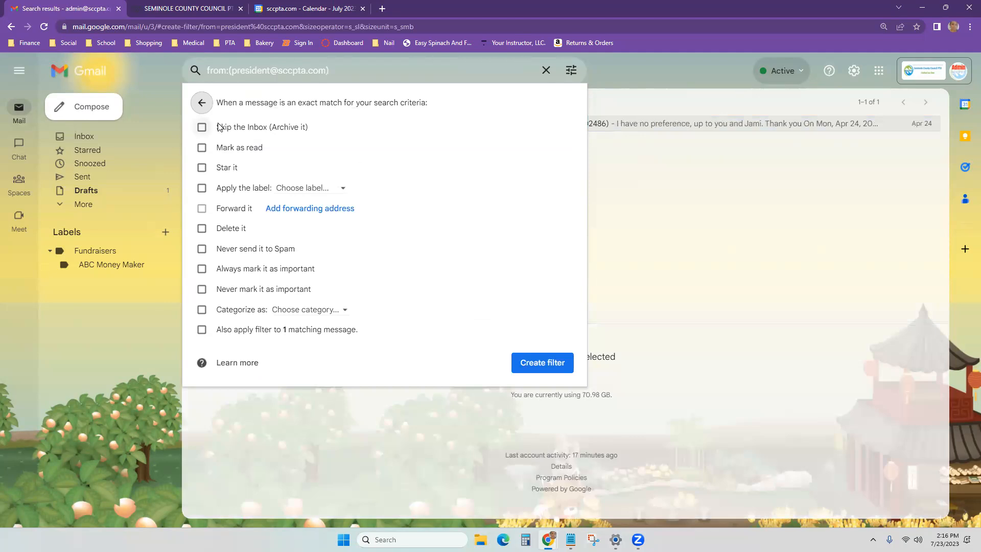
{"action": "left_click", "coordinate": [202, 190]}
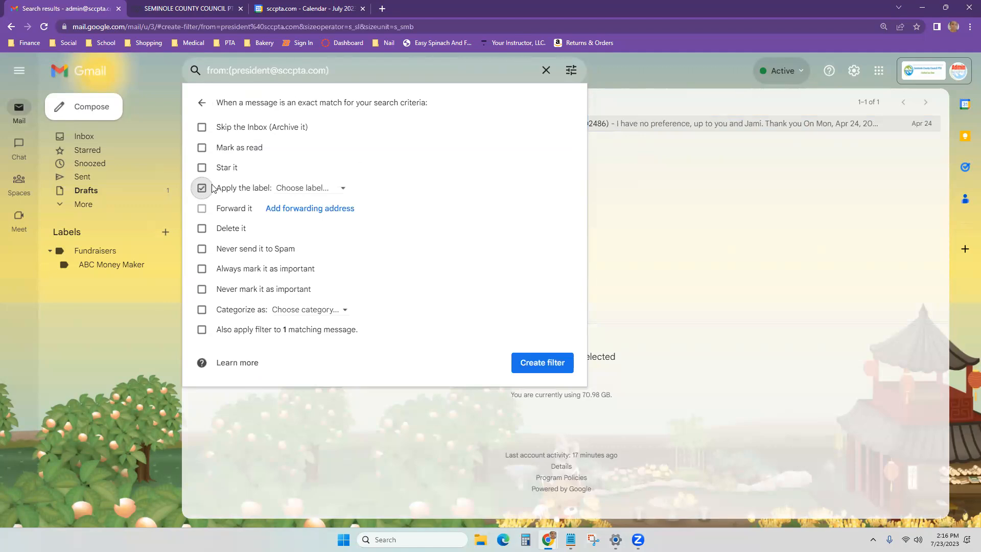
{"action": "left_click", "coordinate": [305, 189]}
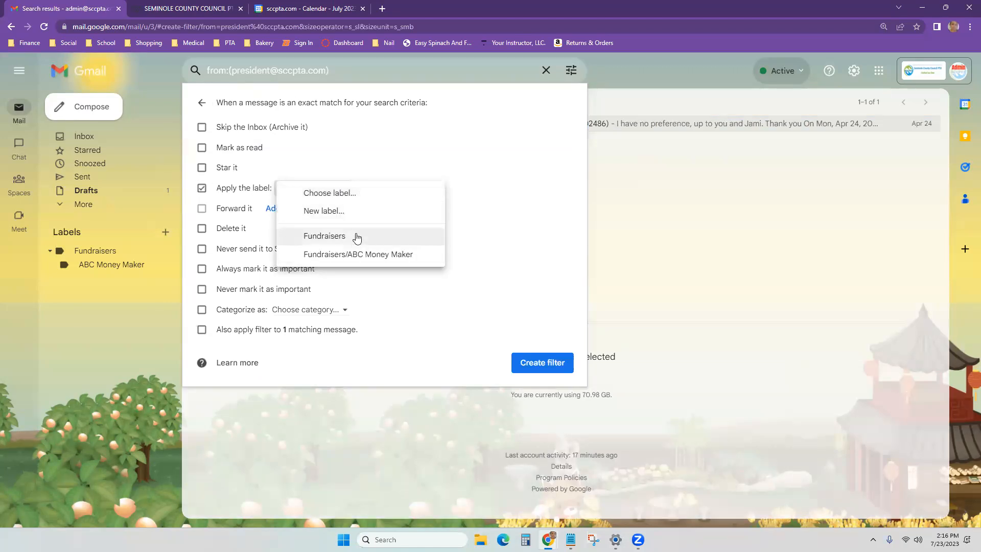
{"action": "left_click", "coordinate": [394, 255]}
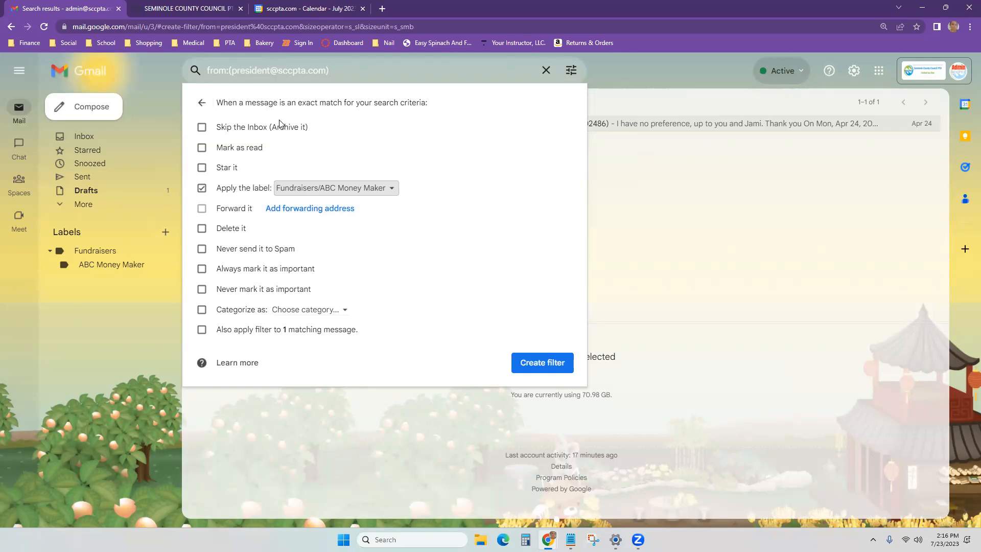
{"action": "left_click", "coordinate": [200, 105]}
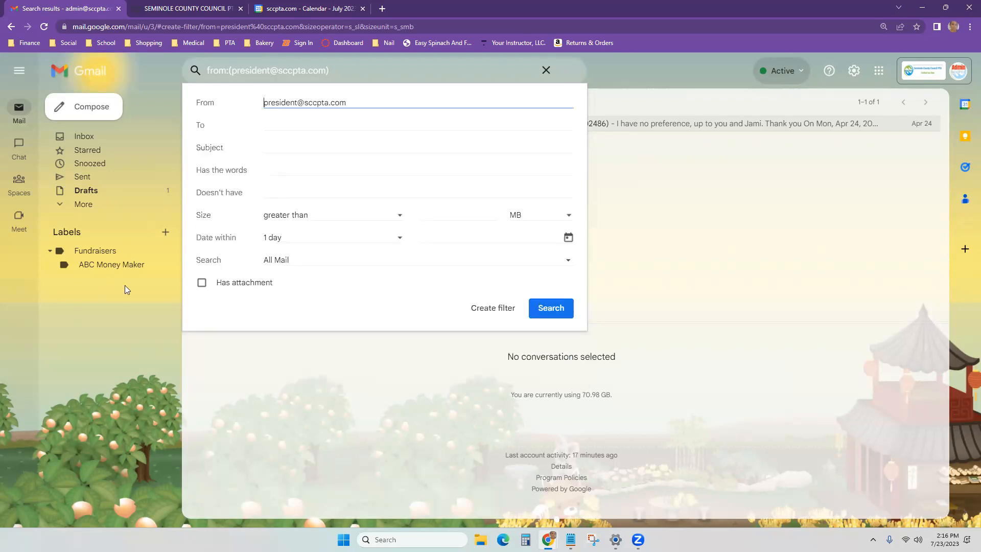
{"action": "left_click", "coordinate": [358, 392]}
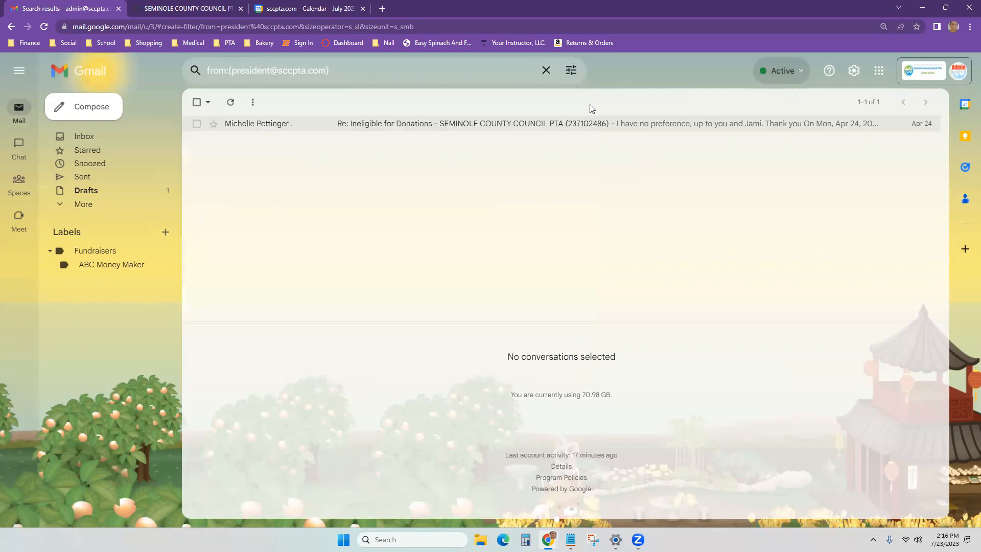
Step: In All Mail, select the Workspace password, Bear Lake and TikTok emails, then return without labelling
{"action": "left_click", "coordinate": [94, 141]}
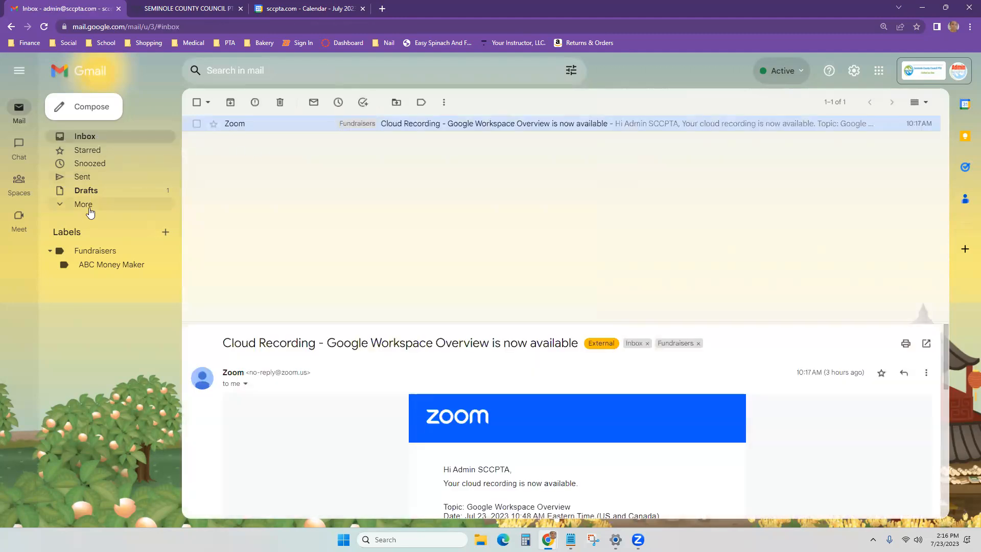
{"action": "left_click", "coordinate": [89, 208]}
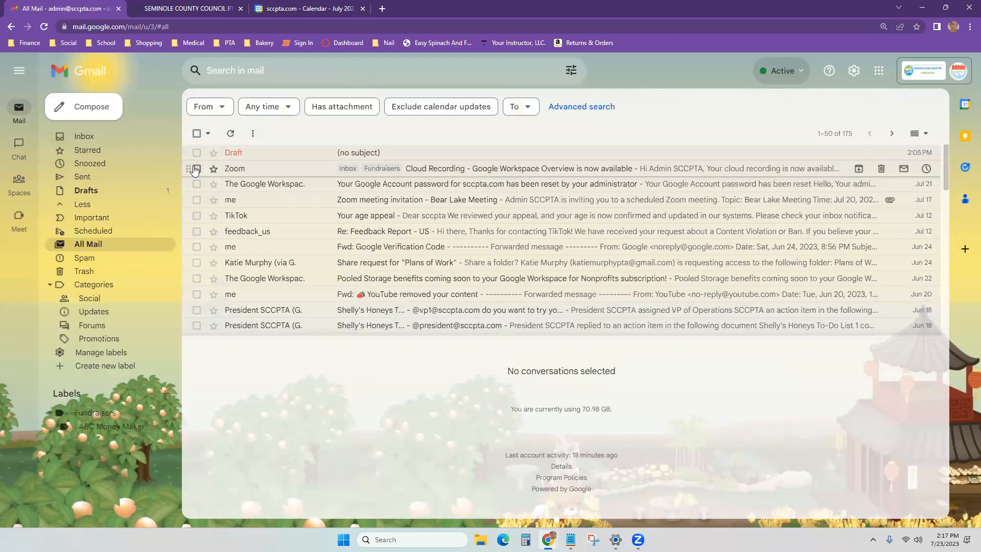
{"action": "left_click", "coordinate": [197, 168]}
{"action": "left_click", "coordinate": [197, 184]}
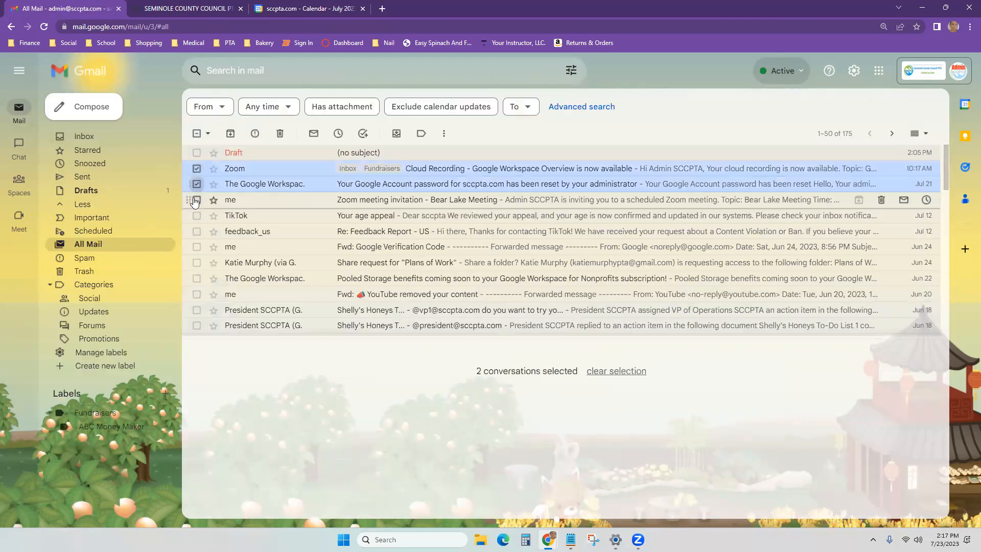
{"action": "left_click", "coordinate": [197, 200]}
{"action": "left_click", "coordinate": [197, 216]}
{"action": "left_click", "coordinate": [421, 134]}
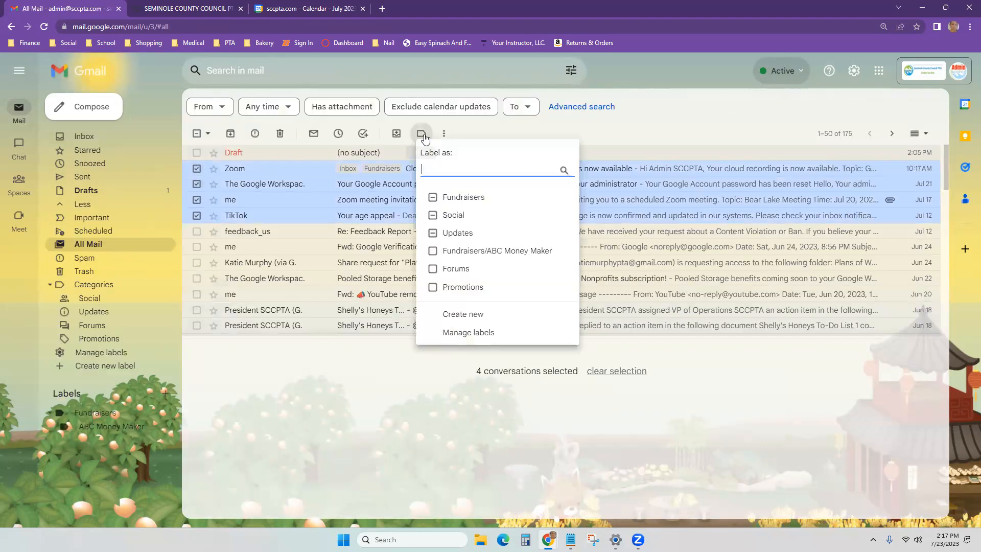
{"action": "left_click", "coordinate": [257, 396]}
{"action": "left_click", "coordinate": [101, 140]}
{"action": "left_click", "coordinate": [854, 74]}
{"action": "left_click", "coordinate": [875, 131]}
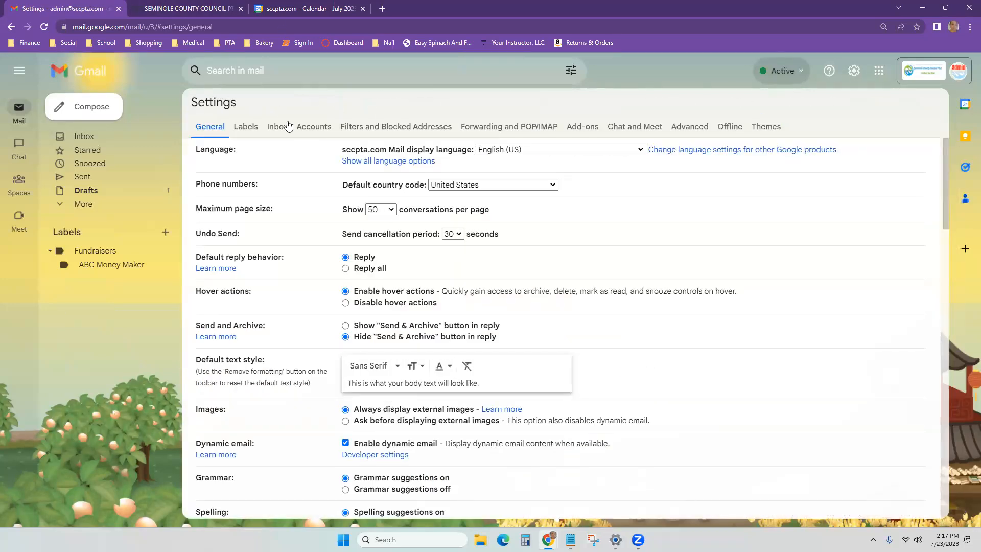
{"action": "left_click", "coordinate": [277, 125]}
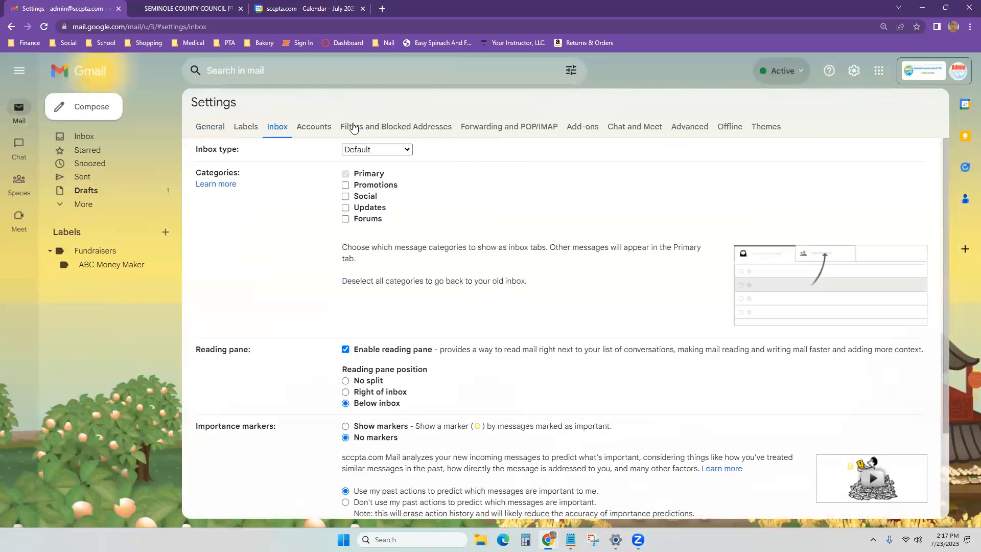
{"action": "left_click", "coordinate": [320, 128]}
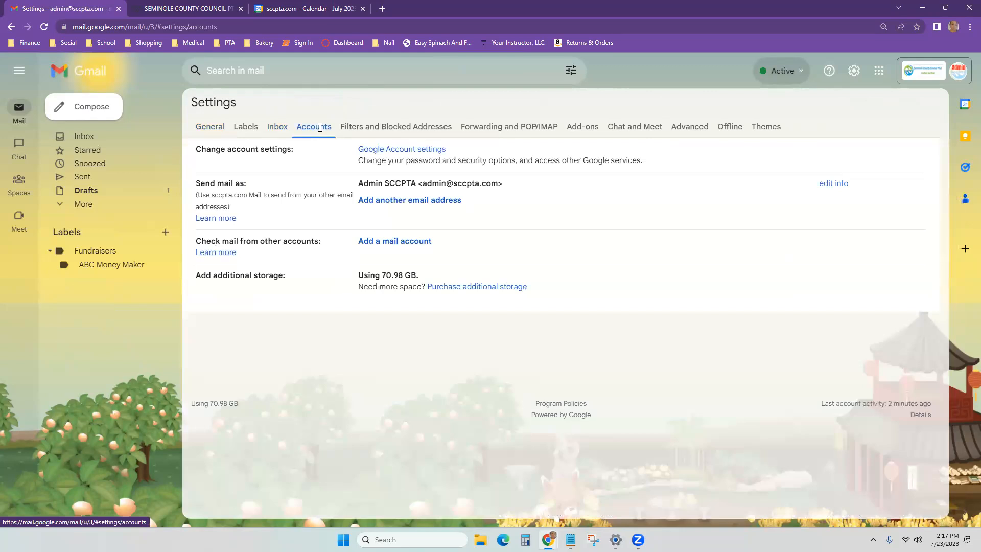
{"action": "left_click", "coordinate": [375, 126]}
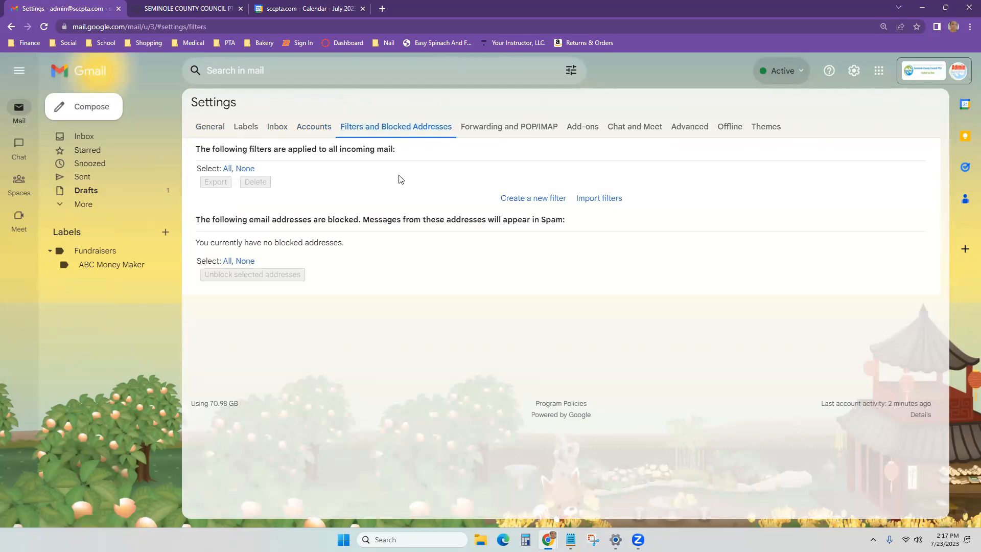
{"action": "left_click", "coordinate": [592, 126]}
{"action": "left_click", "coordinate": [645, 125]}
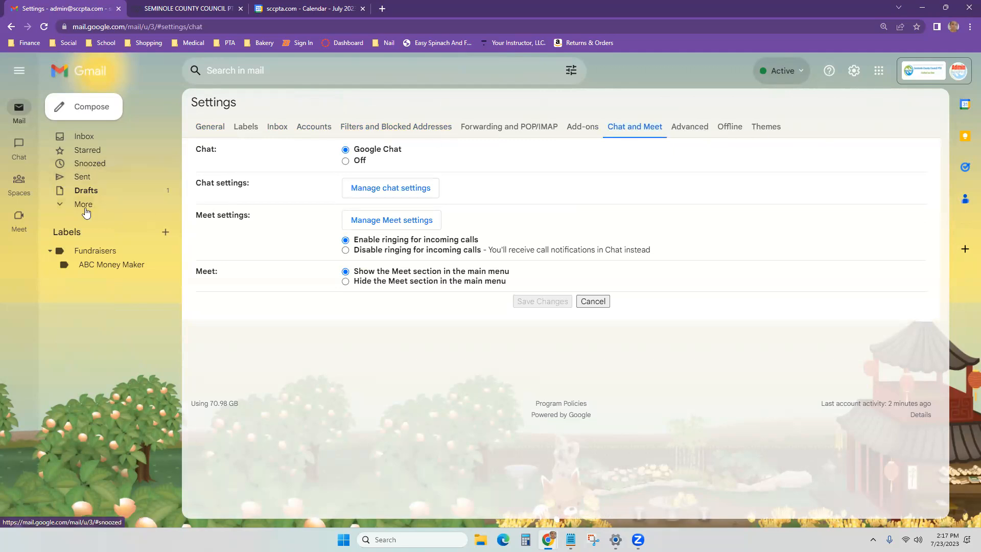
{"action": "left_click", "coordinate": [62, 208]}
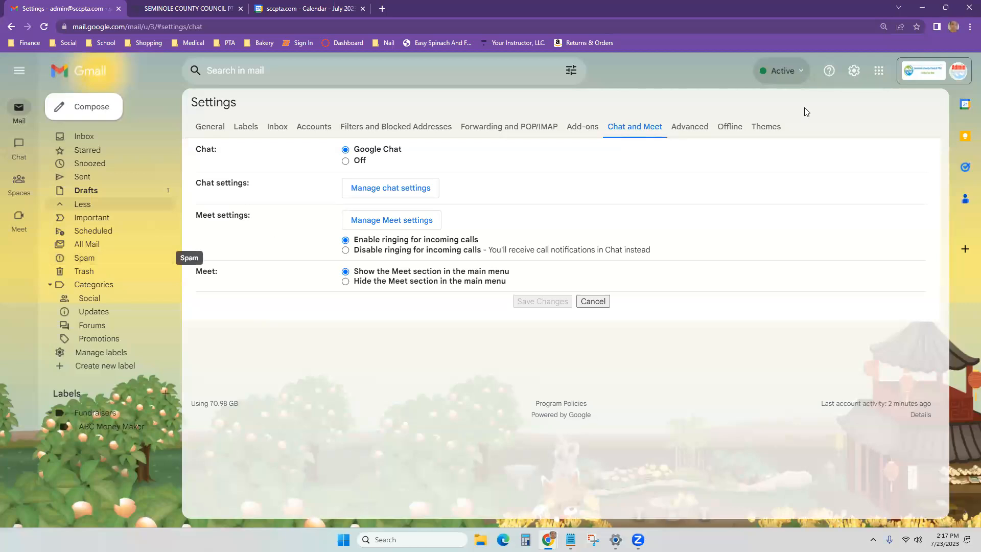
{"action": "mouse_move", "coordinate": [19, 148]}
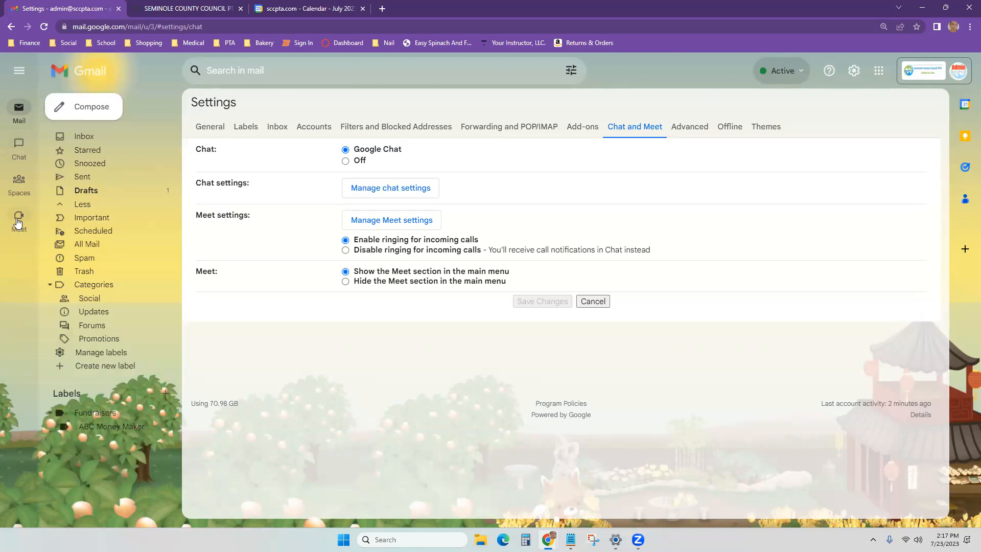
Step: Check the chat Active status options, then show Calendar in the side panel
{"action": "left_click", "coordinate": [809, 75]}
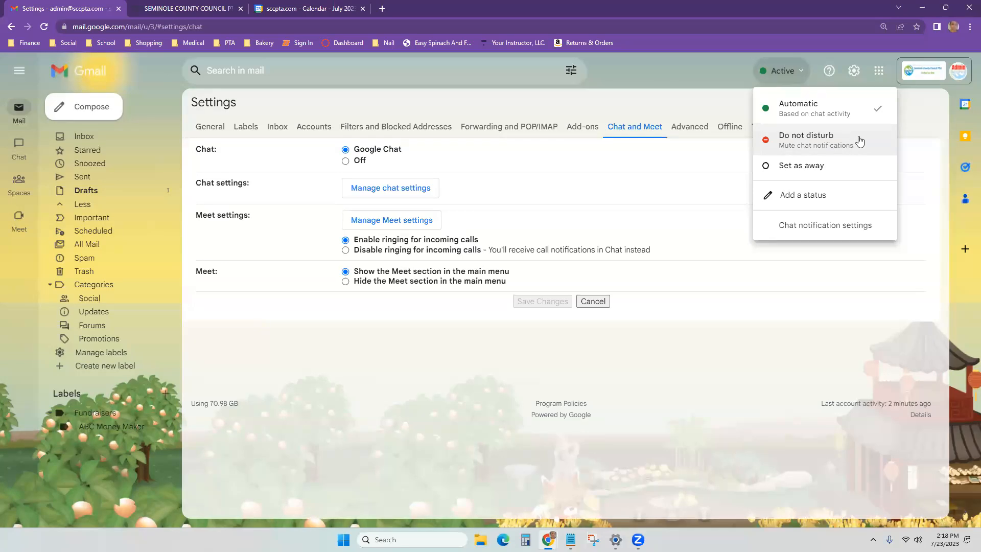
{"action": "left_click", "coordinate": [815, 384]}
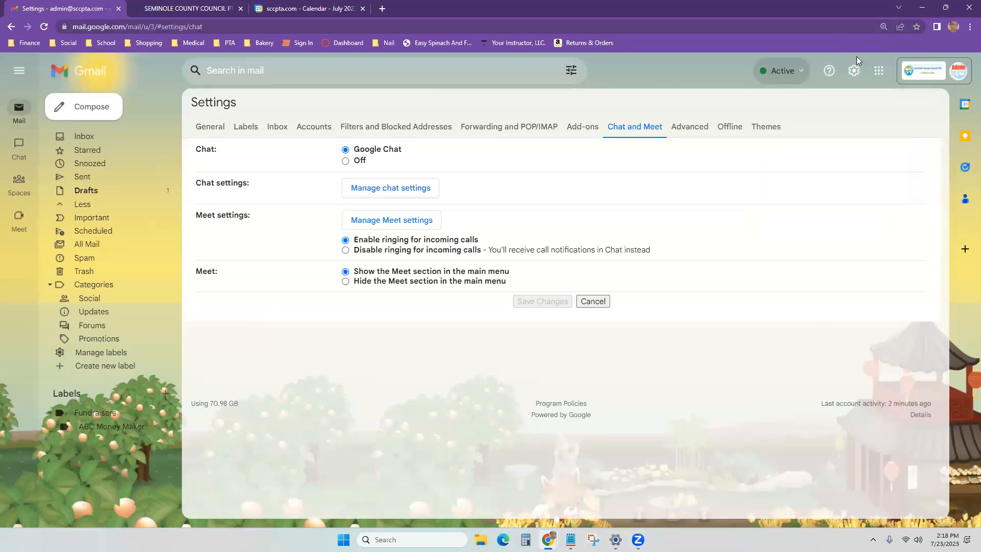
{"action": "left_click", "coordinate": [966, 105]}
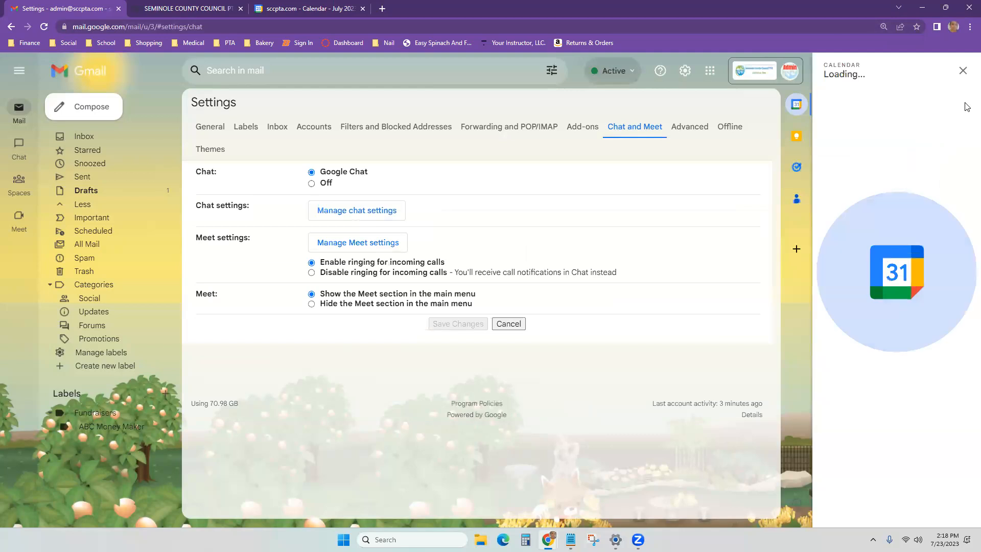
Step: Show Keep, Tasks, then Contacts in turn in the side panel
{"action": "left_click", "coordinate": [796, 141]}
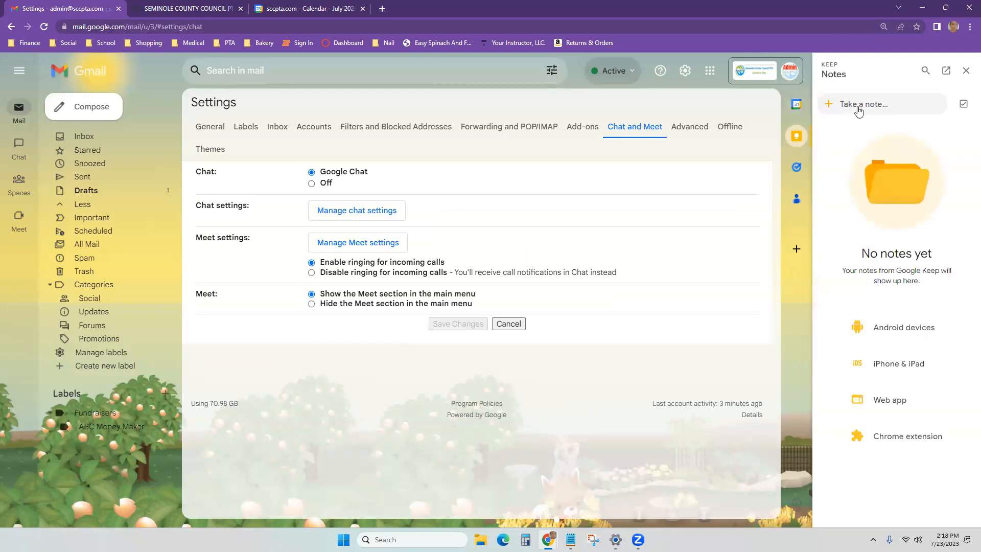
{"action": "left_click", "coordinate": [795, 170]}
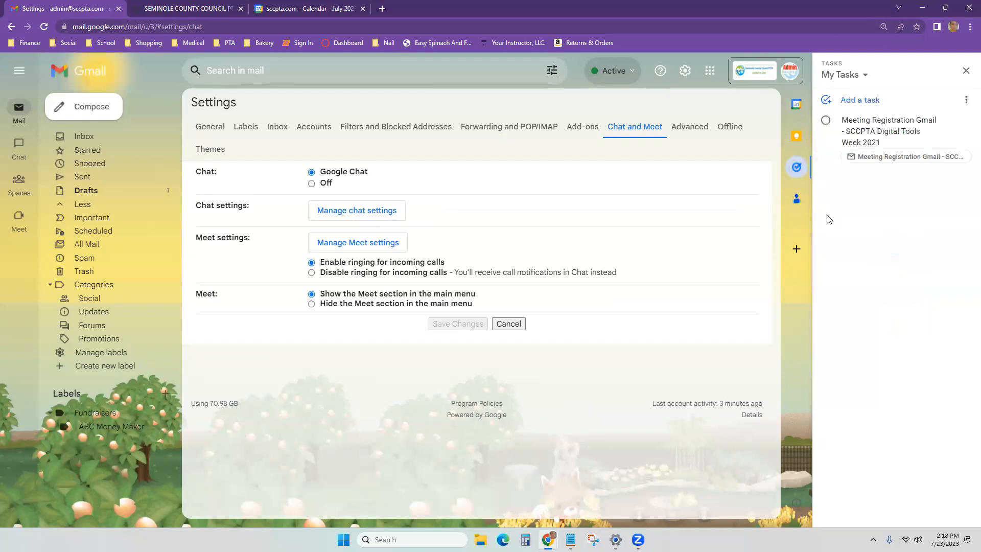
{"action": "left_click", "coordinate": [794, 201]}
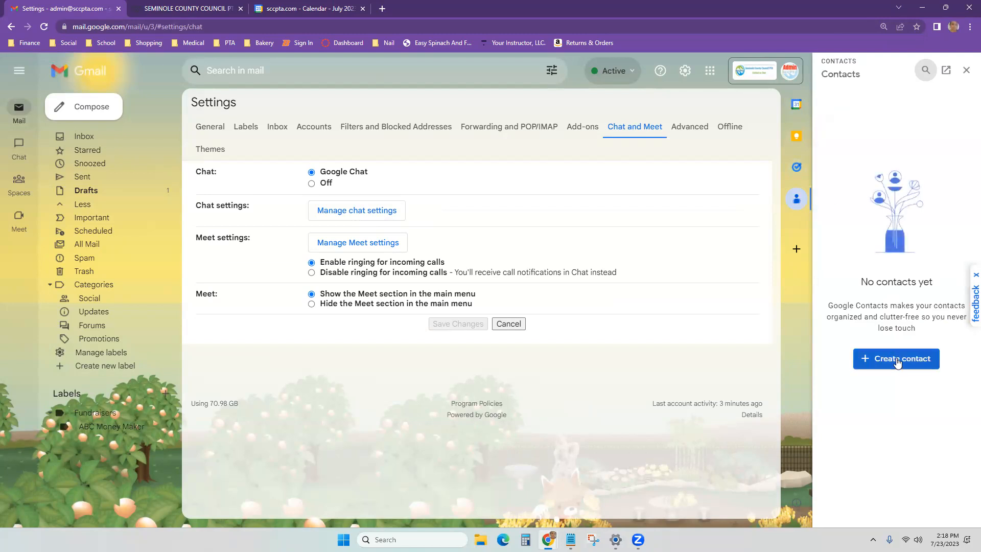
Step: Add the PTA president as a contact with her first name, last name and e-mail address
{"action": "left_click", "coordinate": [898, 359]}
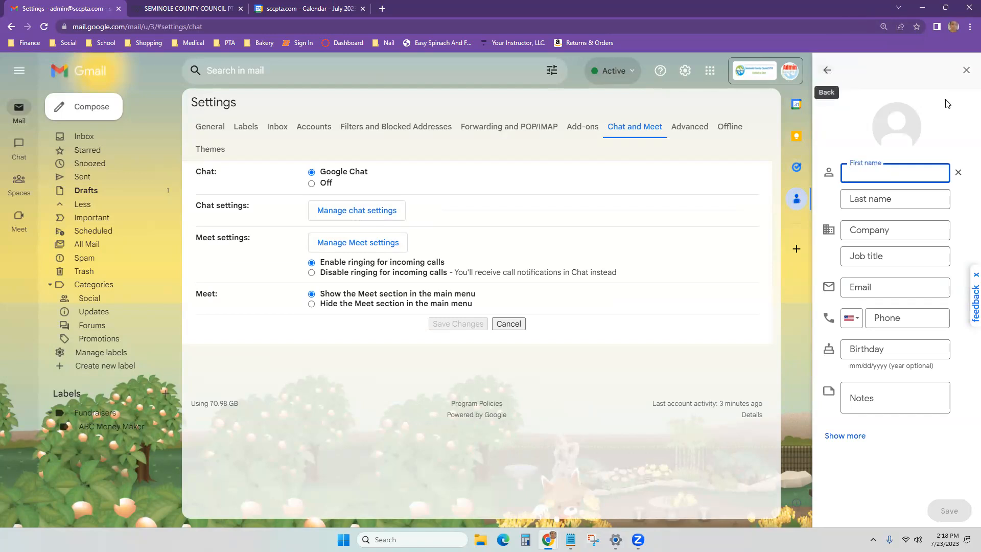
{"action": "key", "text": "Tab"}
{"action": "key", "text": "shift+Tab"}
{"action": "left_click", "coordinate": [886, 280]}
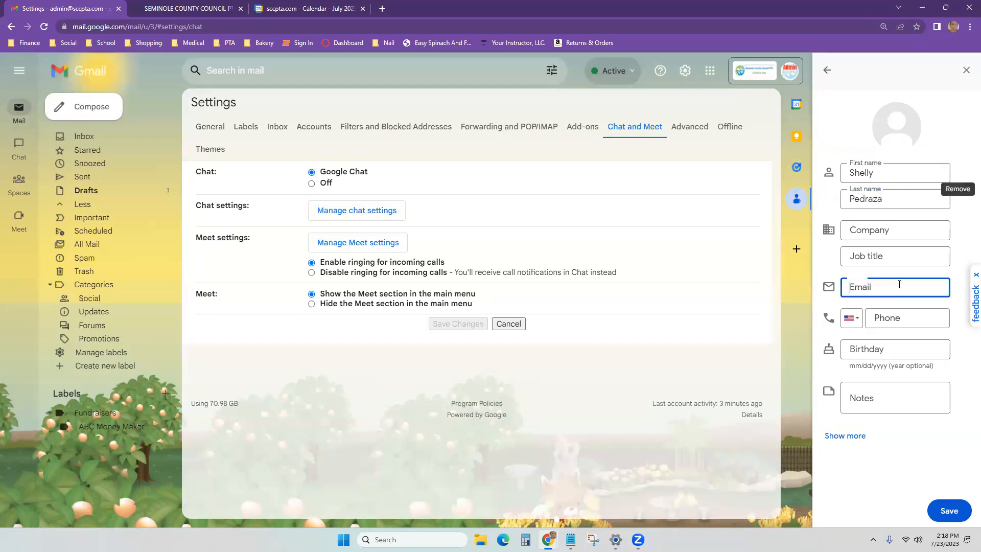
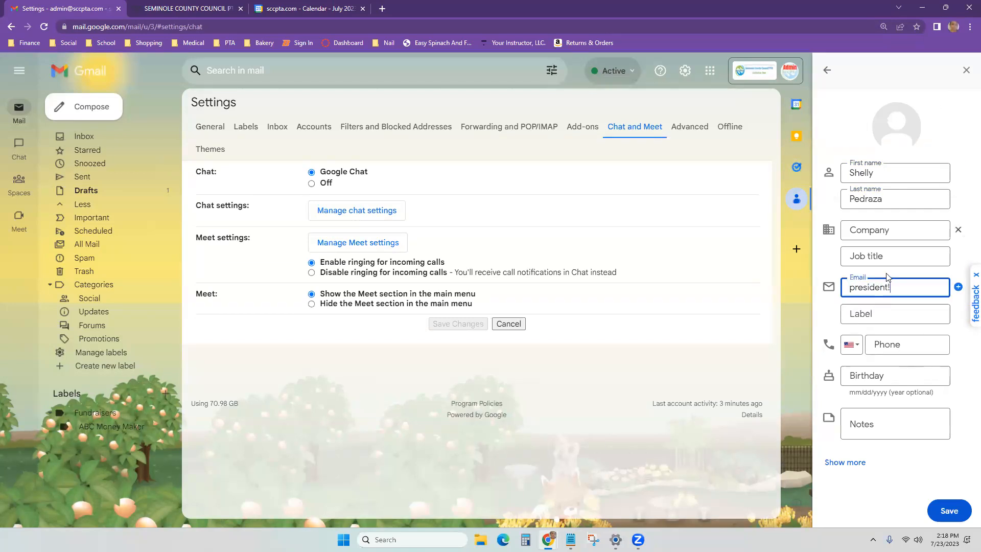
{"action": "left_click", "coordinate": [948, 511]}
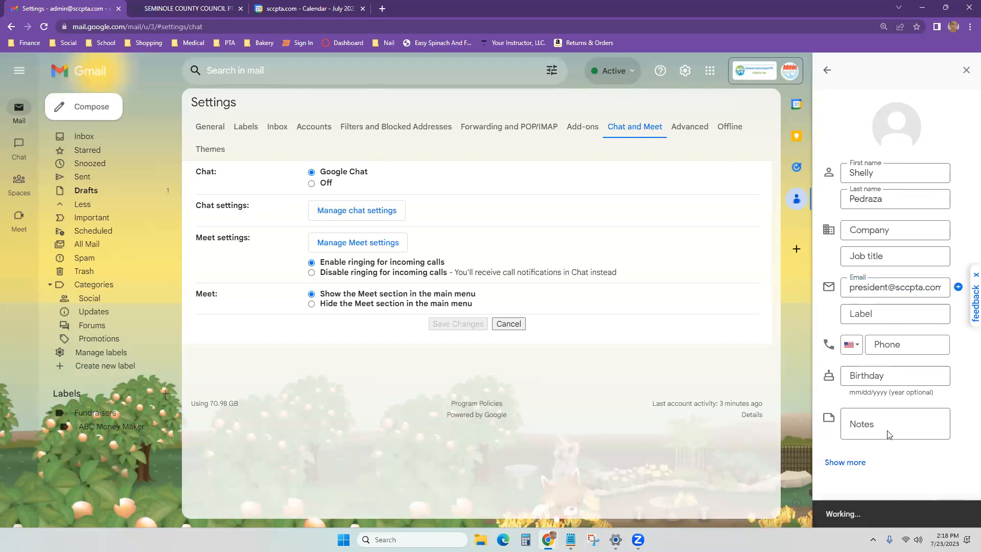
{"action": "left_click", "coordinate": [828, 72]}
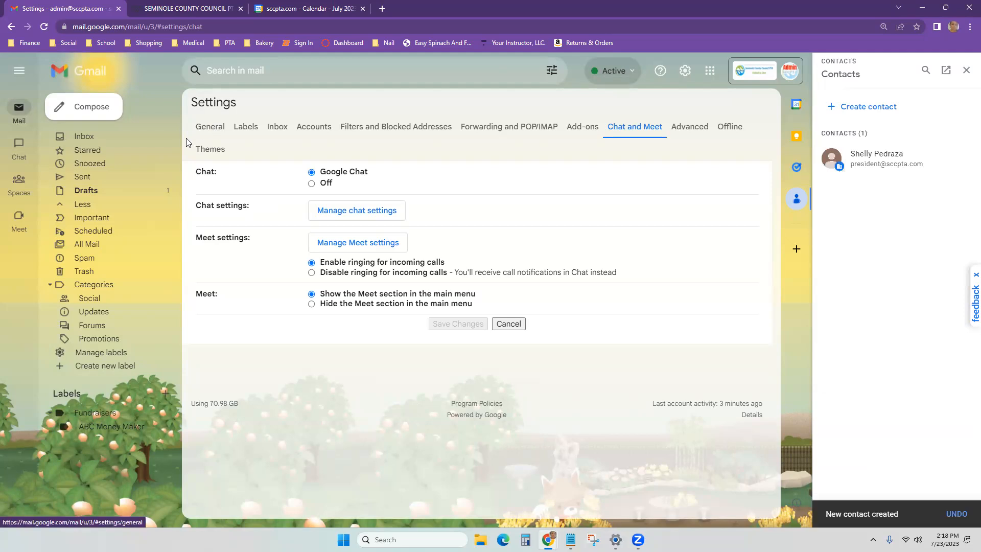
Step: Launch Google Contacts in a new tab from the Google apps grid
{"action": "left_click", "coordinate": [709, 71]}
{"action": "scroll", "coordinate": [684, 295], "scroll_direction": "down", "scroll_amount": 2}
{"action": "left_click", "coordinate": [651, 294]}
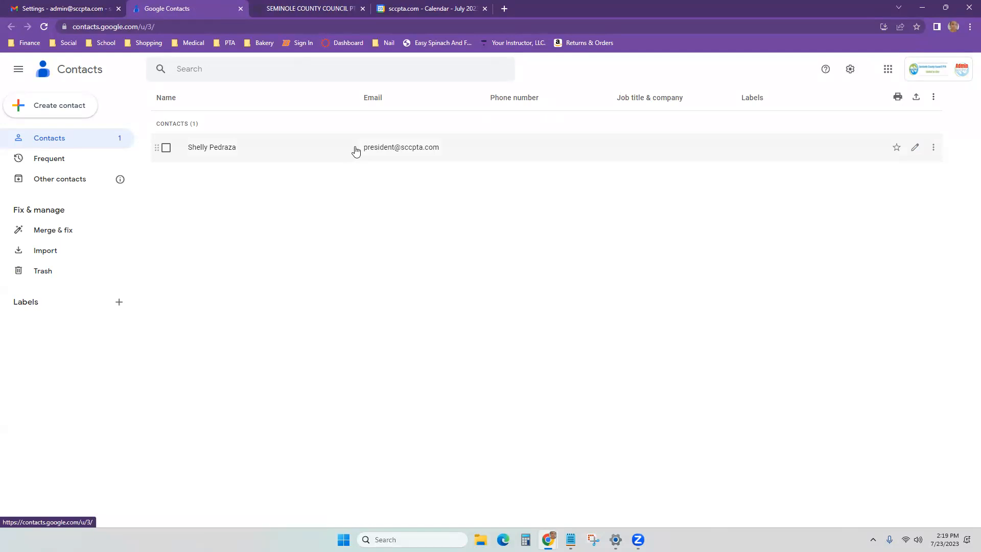
Step: Open the president's contact details in Google Contacts
{"action": "left_click", "coordinate": [166, 150]}
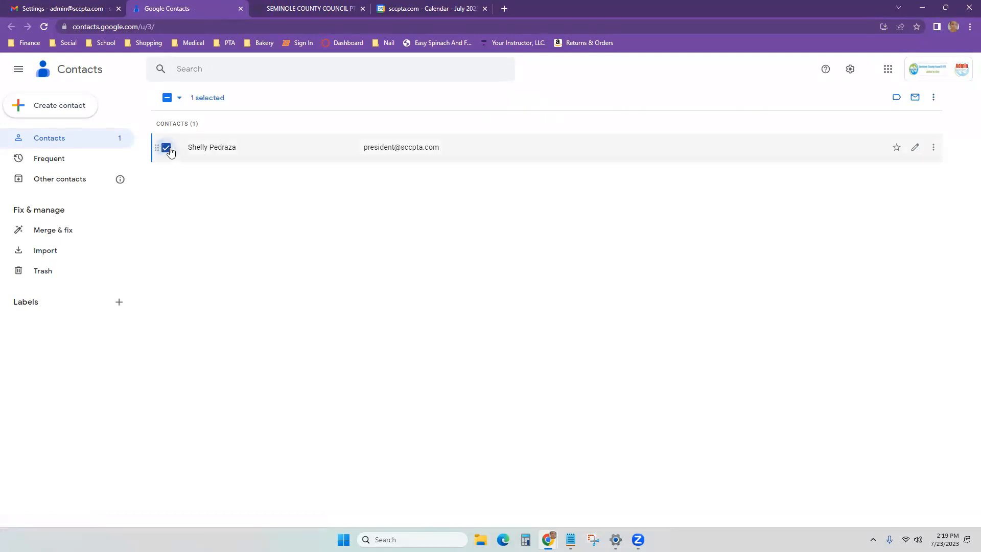
{"action": "left_click", "coordinate": [166, 149]}
{"action": "left_click", "coordinate": [372, 149]}
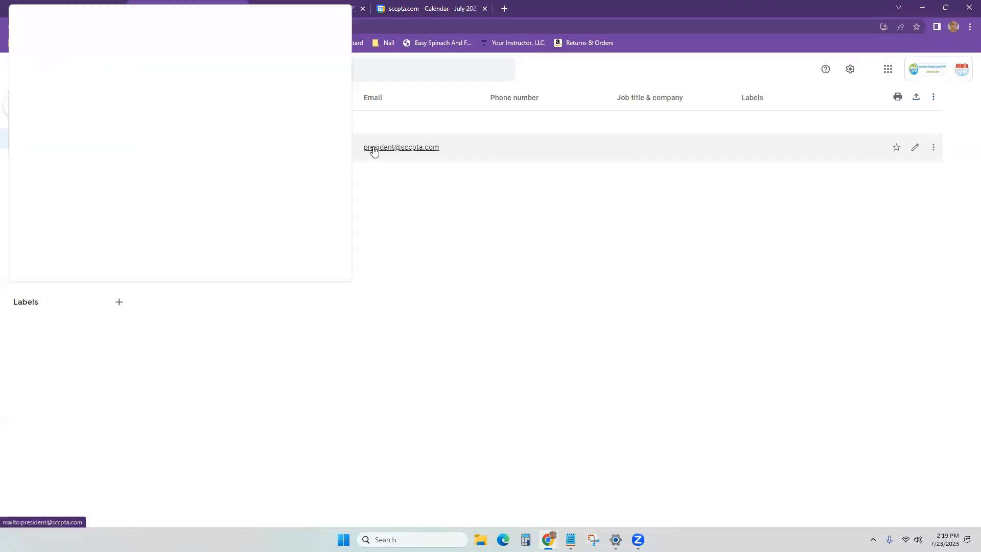
{"action": "left_click", "coordinate": [344, 8]}
{"action": "left_click", "coordinate": [308, 152]}
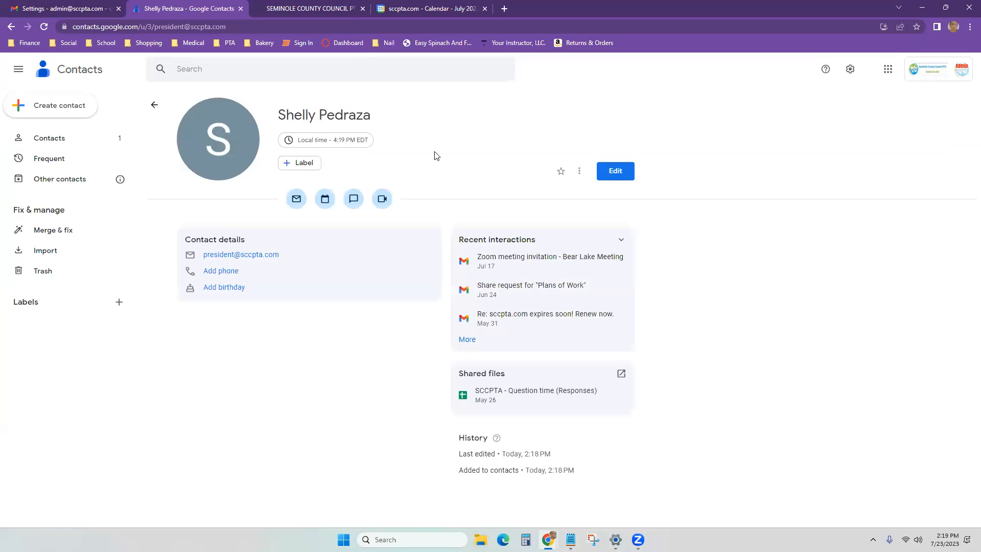
Step: Create a PTA BOARD label and apply it to the president's contact
{"action": "left_click", "coordinate": [309, 164]}
{"action": "left_click", "coordinate": [325, 226]}
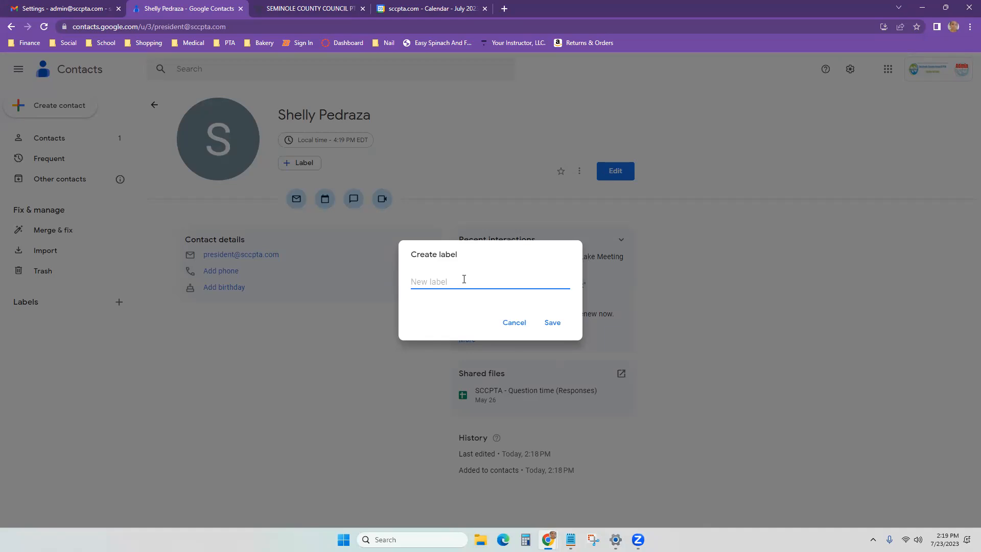
{"action": "type", "text": "PTA BOARD"}
{"action": "left_click", "coordinate": [555, 323]}
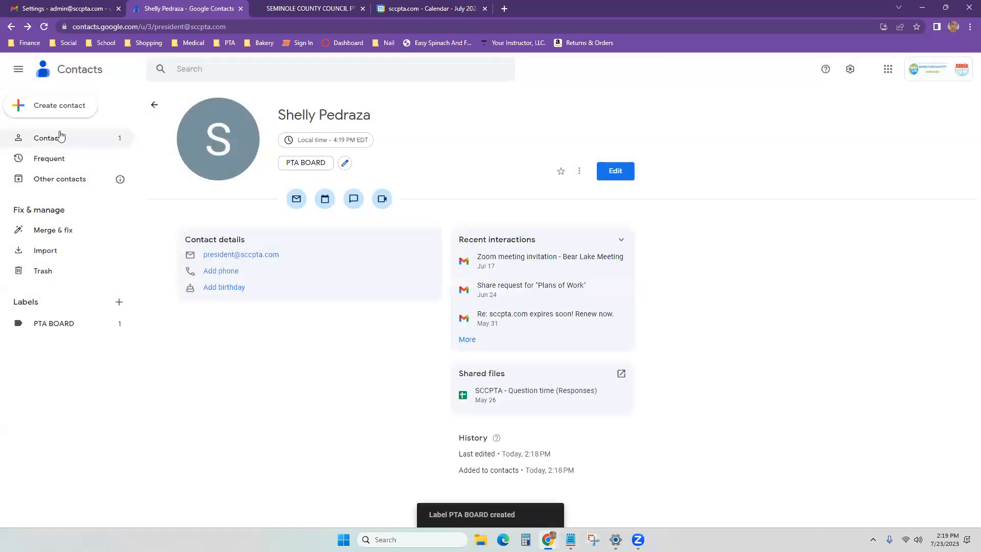
{"action": "left_click", "coordinate": [66, 104]}
{"action": "left_click", "coordinate": [81, 128]}
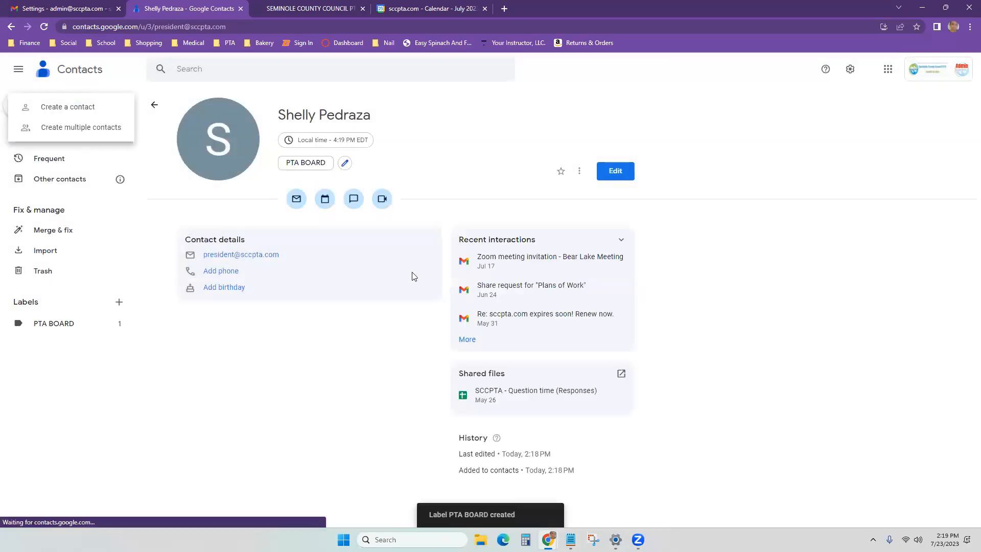
Step: Create a second contact with the board member's first and last name and media e-mail address
{"action": "left_click", "coordinate": [60, 108]}
{"action": "key", "text": "Tab"}
{"action": "key", "text": "Tab"}
{"action": "key", "text": "Tab"}
{"action": "key", "text": "Tab"}
{"action": "key", "text": "Tab"}
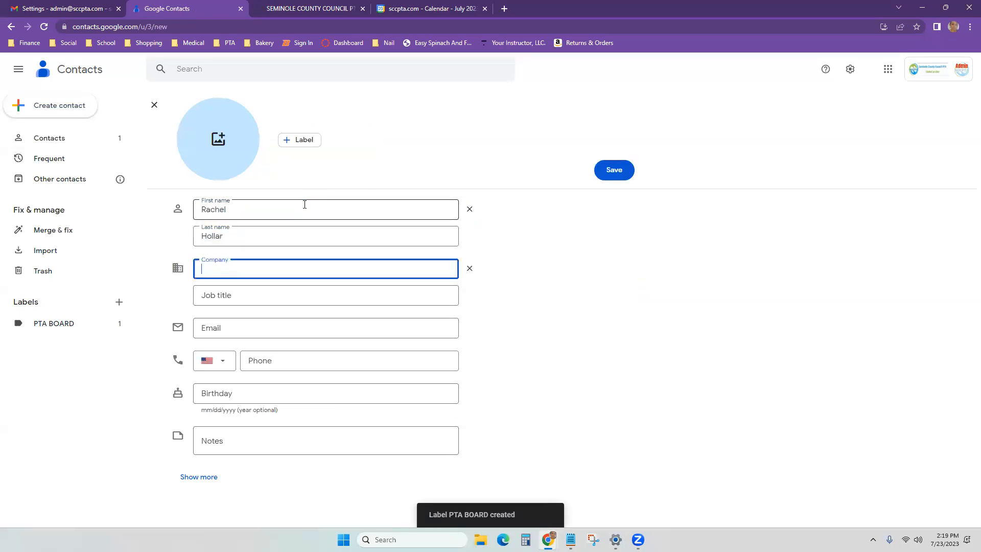
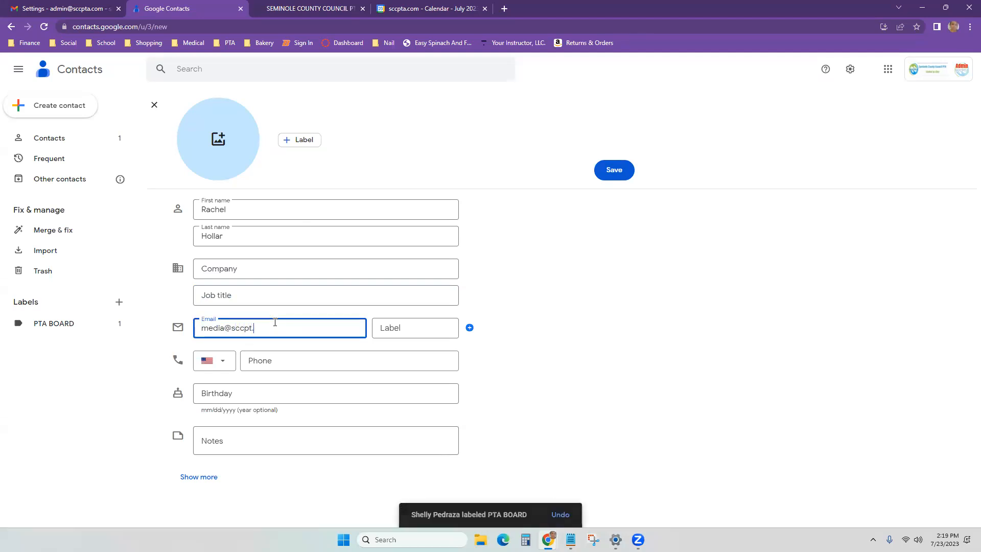
{"action": "left_click", "coordinate": [616, 175]}
Step: Tag the new contact PTA BOARD and list the group's two members
{"action": "left_click", "coordinate": [313, 154]}
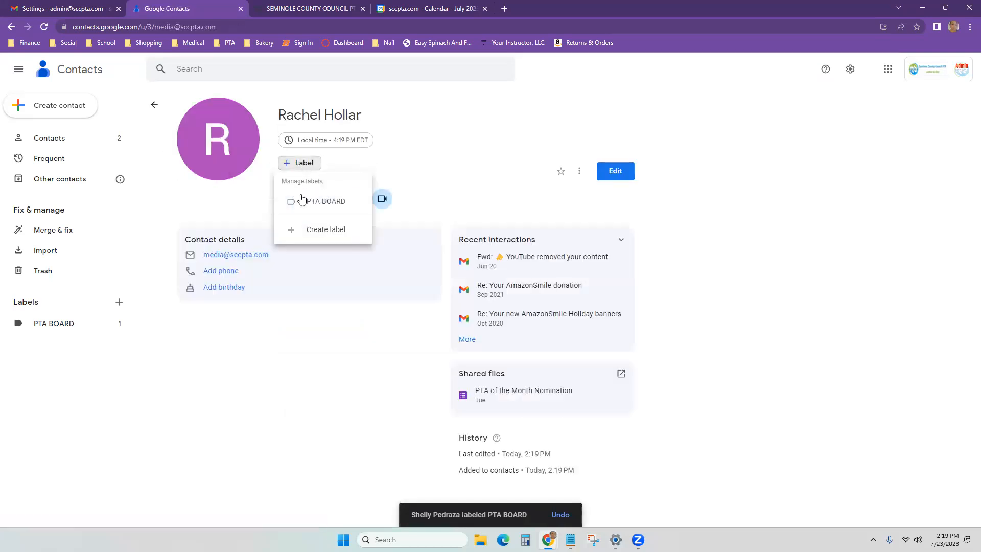
{"action": "left_click", "coordinate": [309, 203]}
{"action": "left_click", "coordinate": [304, 231]}
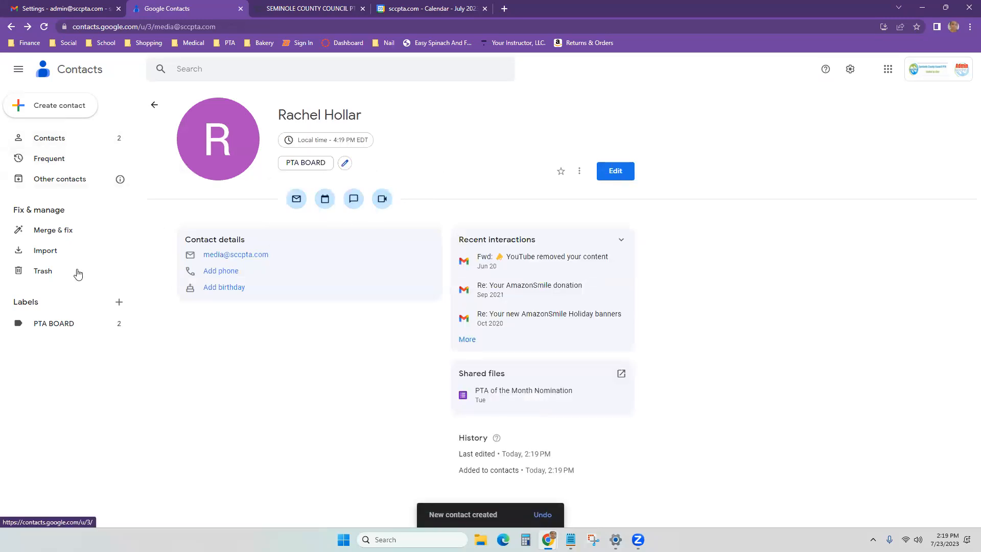
{"action": "left_click", "coordinate": [53, 327]}
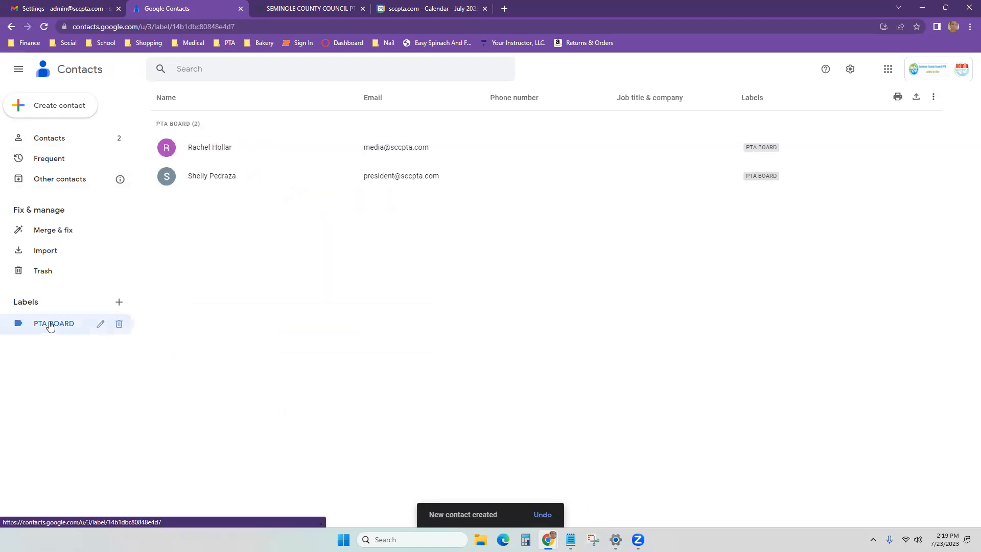
{"action": "left_click", "coordinate": [101, 324]}
{"action": "left_click", "coordinate": [514, 323]}
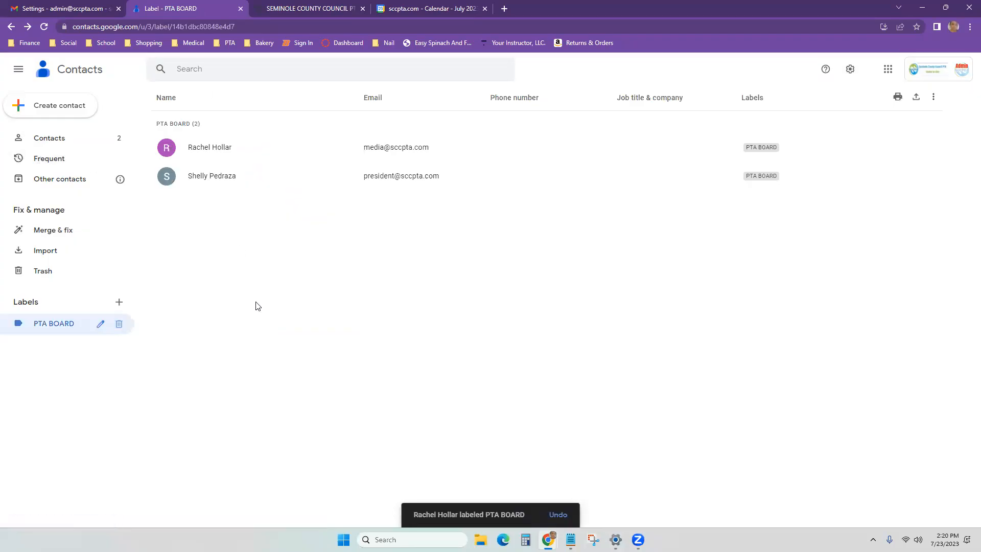
{"action": "left_click", "coordinate": [81, 4]}
Step: Address a new message to the PTA BOARD group so both members become recipients
{"action": "left_click", "coordinate": [97, 115]}
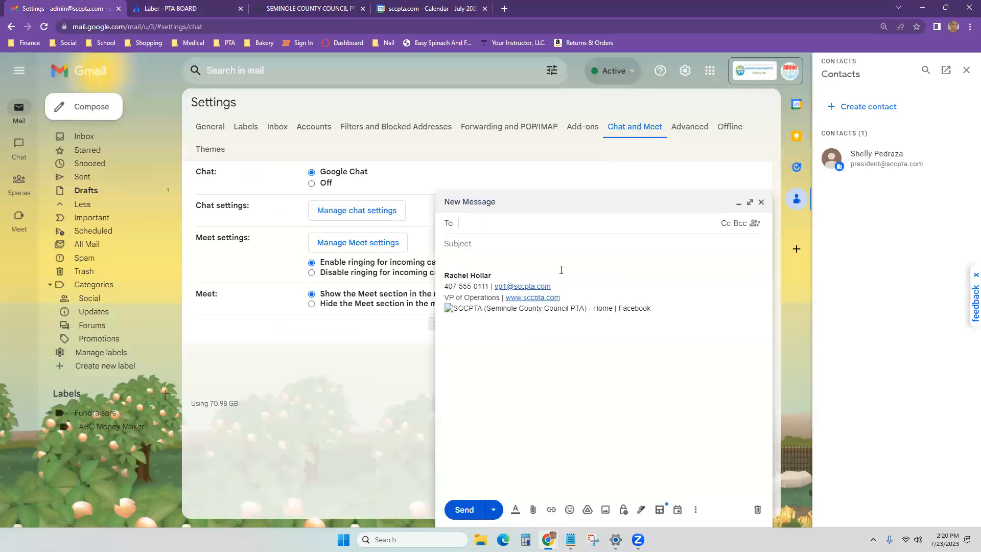
{"action": "left_click", "coordinate": [552, 224]}
{"action": "type", "text": "PTA"}
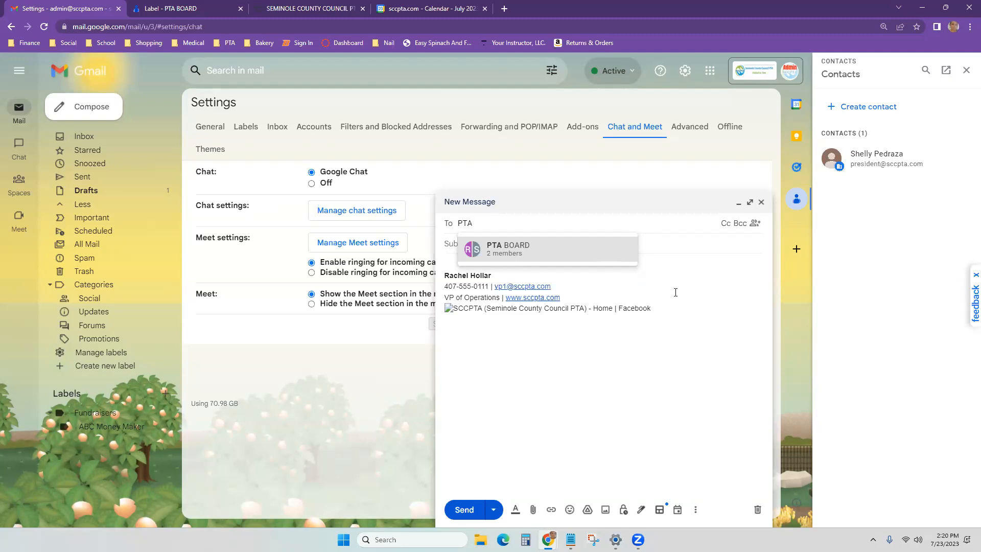
{"action": "left_click", "coordinate": [538, 387]}
{"action": "left_click", "coordinate": [469, 223]}
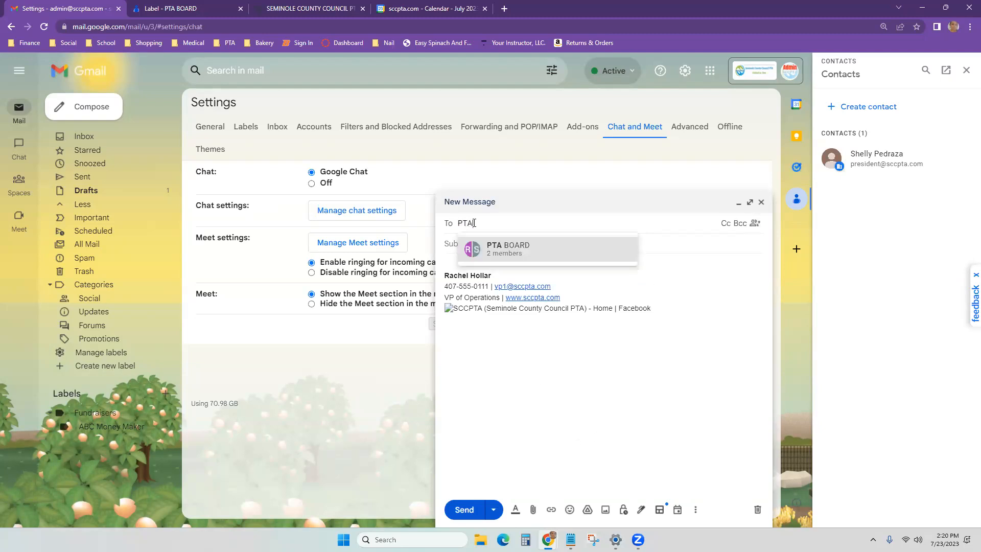
{"action": "left_click", "coordinate": [505, 249]}
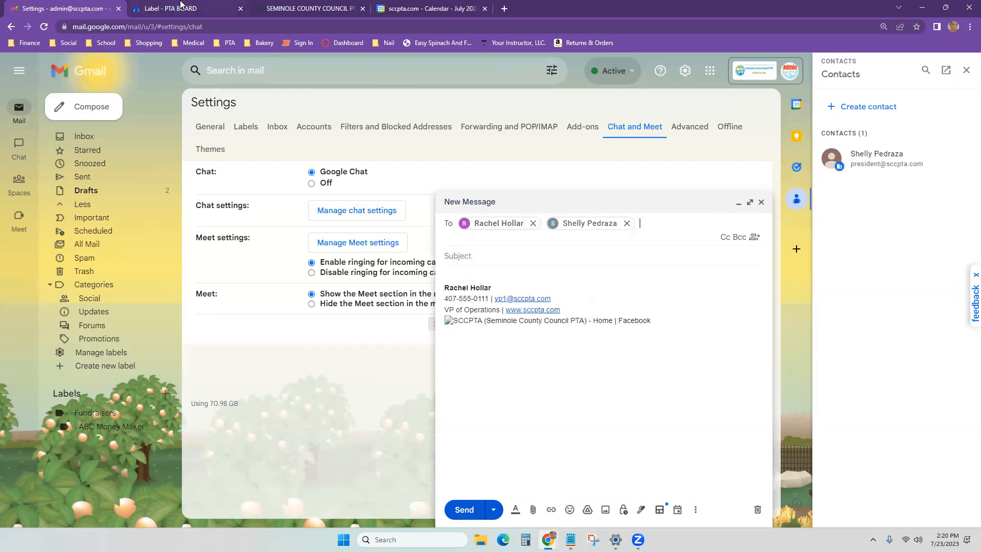
{"action": "left_click", "coordinate": [181, 5]}
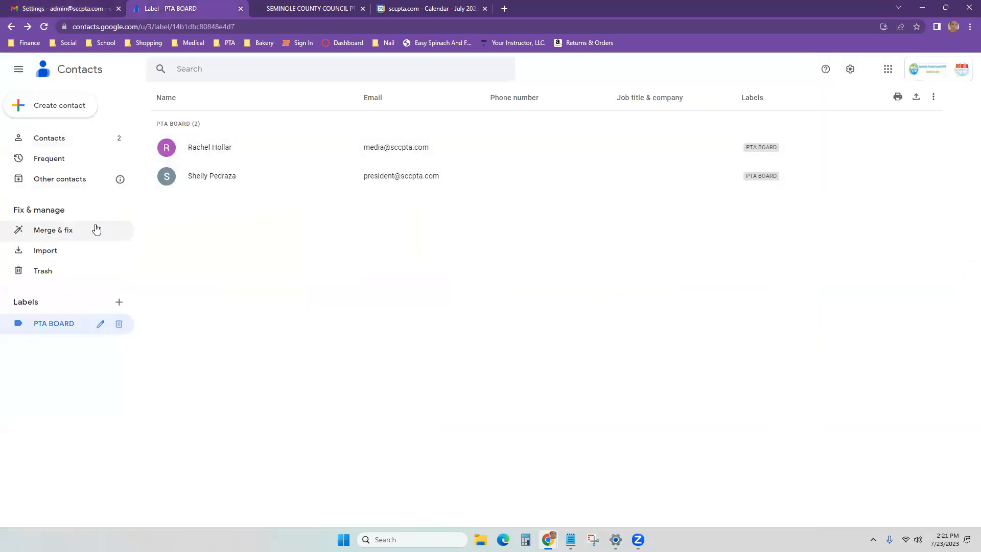
Step: Select both PTA BOARD members, then open and dismiss the Export contacts dialog
{"action": "left_click", "coordinate": [165, 149]}
{"action": "left_click", "coordinate": [165, 176]}
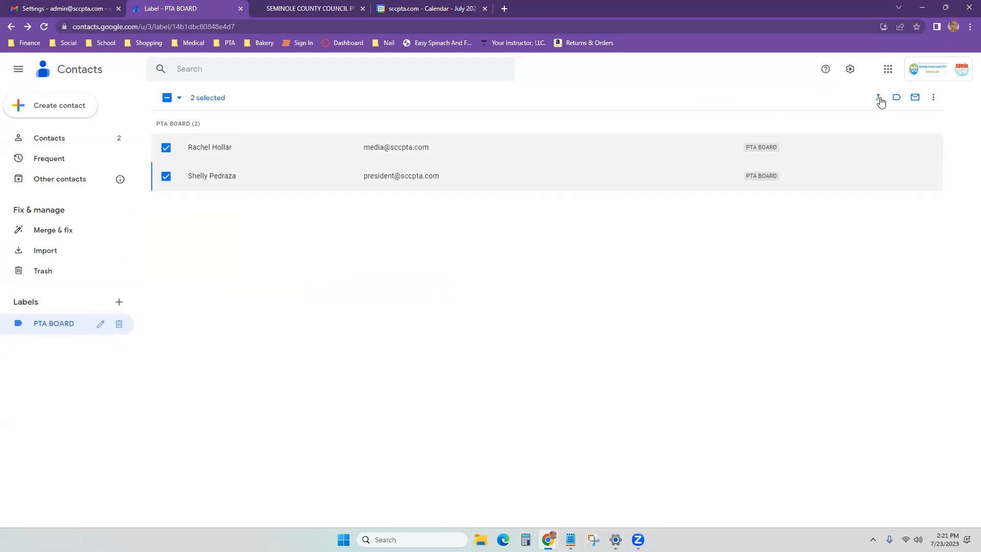
{"action": "left_click", "coordinate": [934, 98]}
{"action": "left_click", "coordinate": [908, 143]}
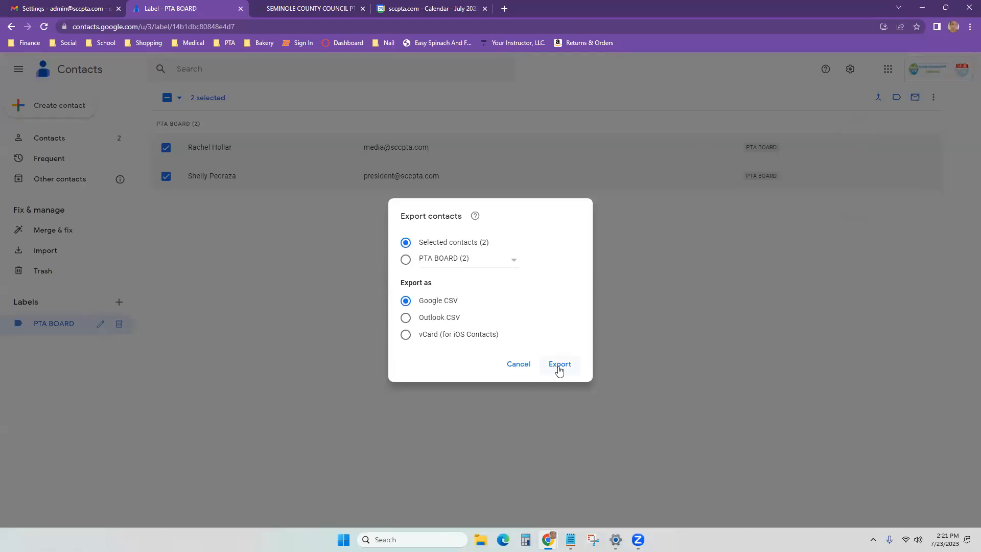
{"action": "left_click", "coordinate": [300, 352]}
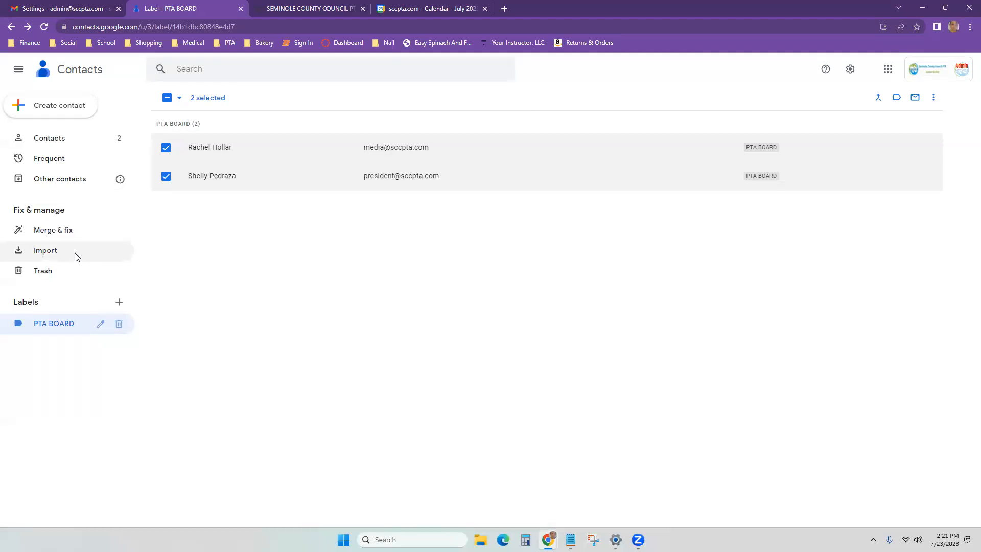
Step: Open and cancel Import, then start an email to the two selected contacts
{"action": "left_click", "coordinate": [46, 250]}
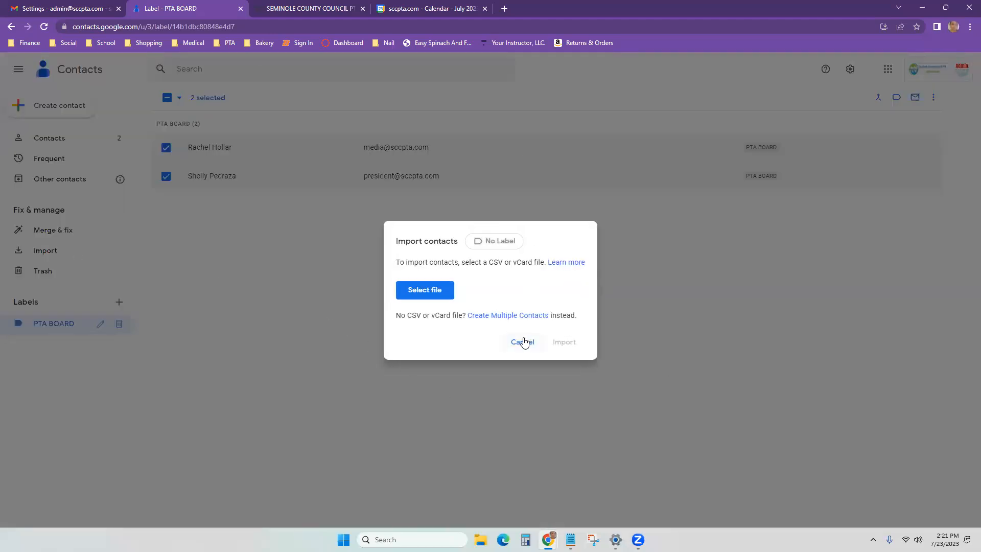
{"action": "left_click", "coordinate": [522, 342]}
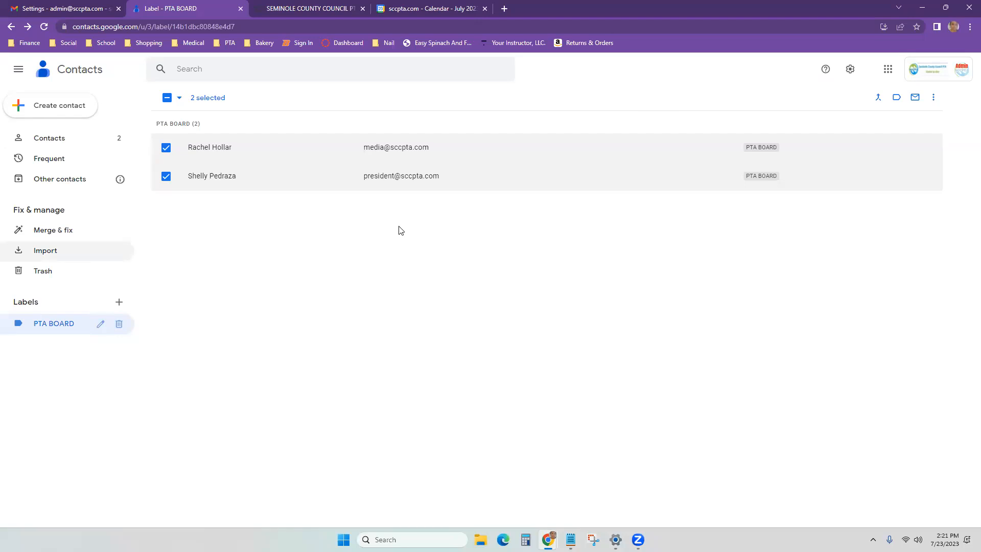
{"action": "left_click", "coordinate": [915, 100]}
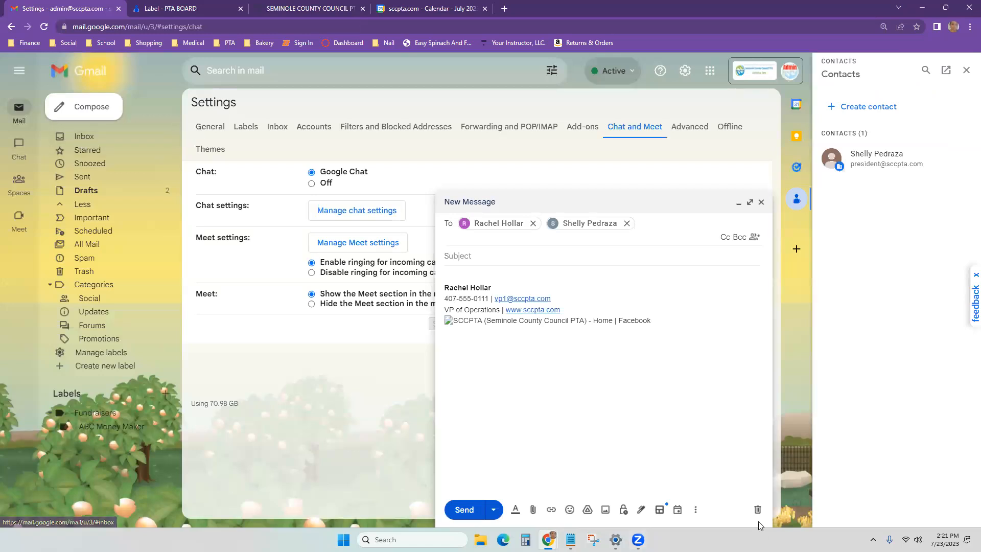
Step: Discard the new message draft, go back to the Inbox, and close the Contacts panel
{"action": "left_click", "coordinate": [757, 509]}
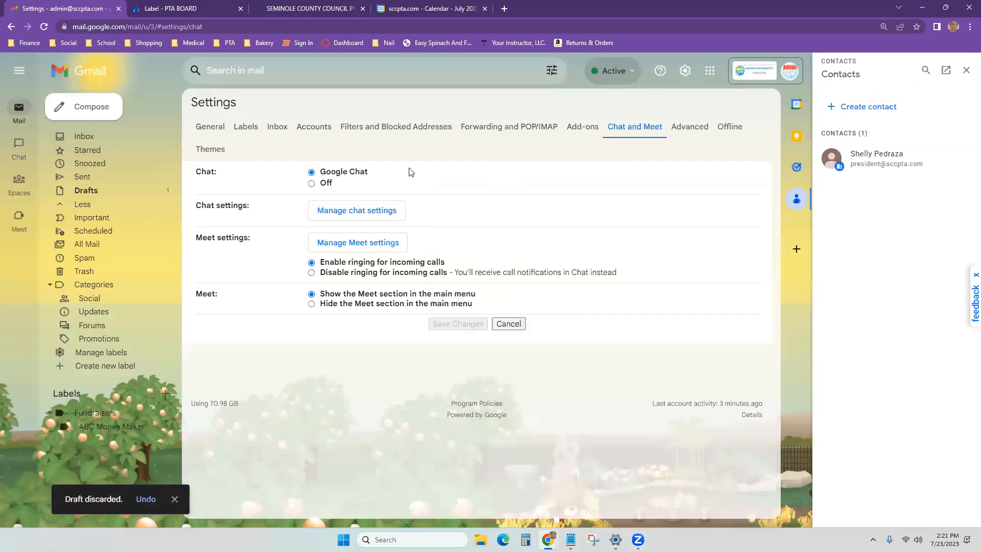
{"action": "left_click", "coordinate": [108, 143]}
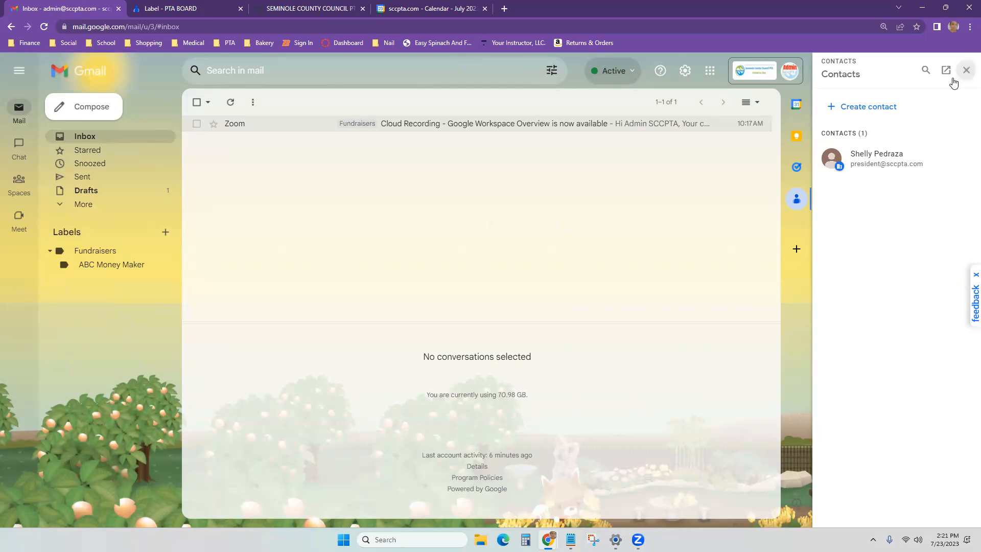
{"action": "left_click", "coordinate": [966, 70]}
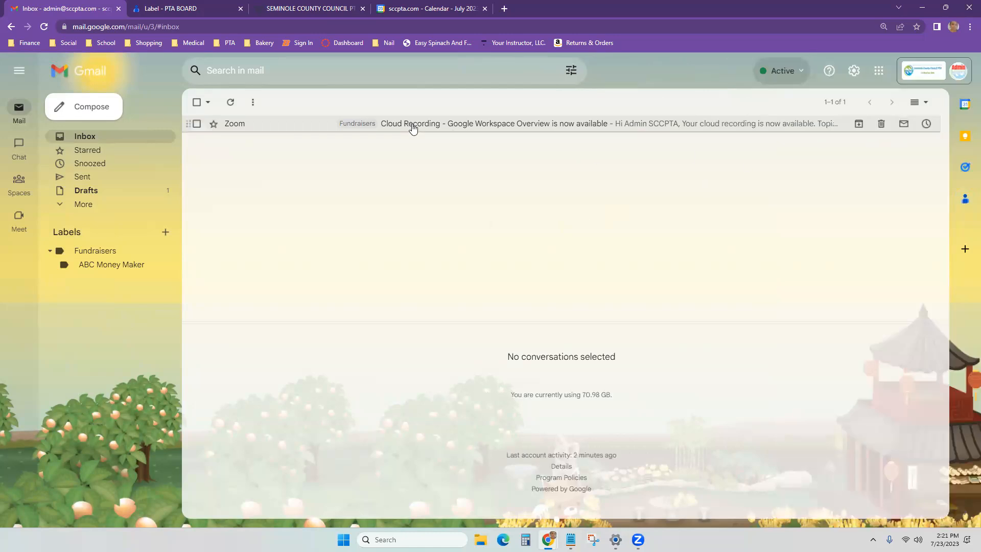
Step: In the July 2023 calendar, begin a July 10 event in the full editor
{"action": "left_click", "coordinate": [425, 7]}
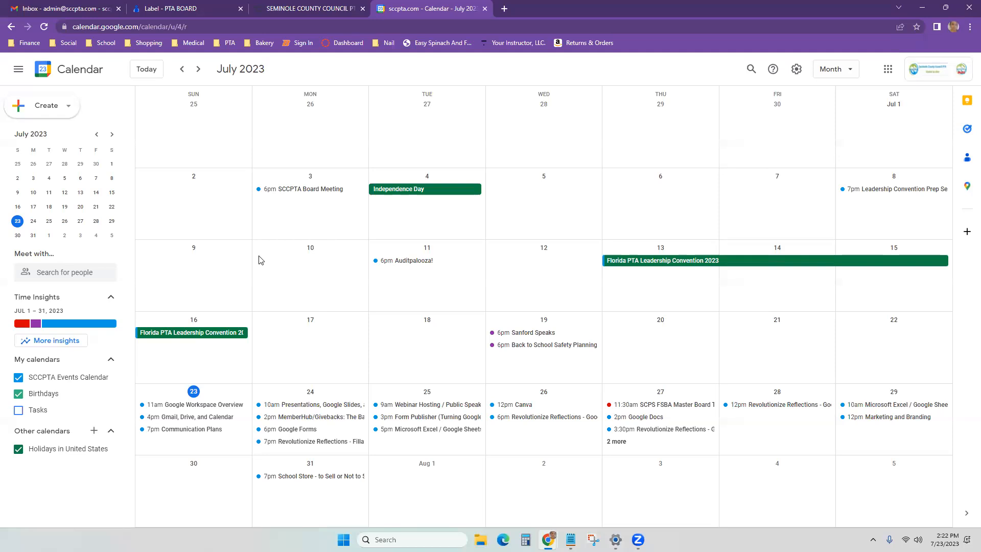
{"action": "left_click", "coordinate": [295, 262]}
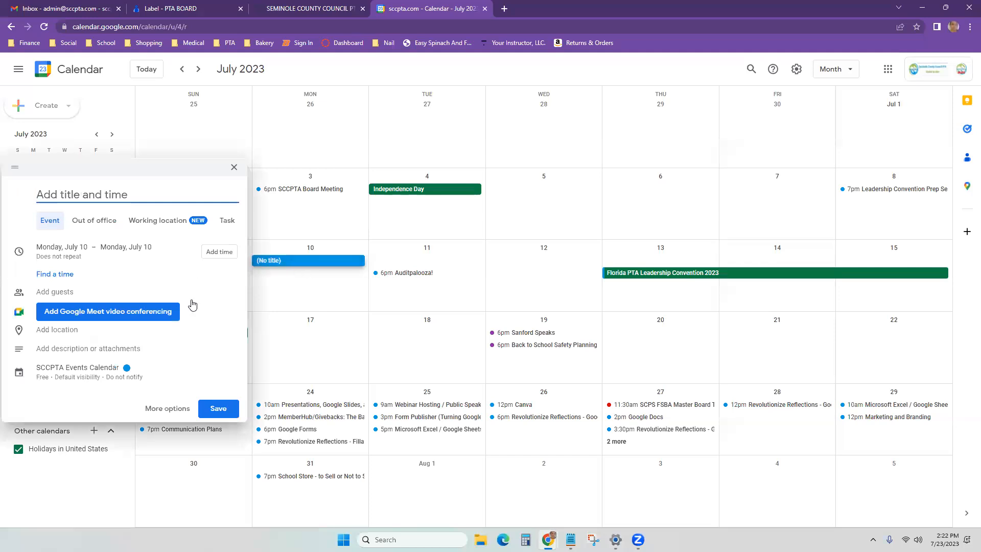
{"action": "left_click", "coordinate": [168, 410]}
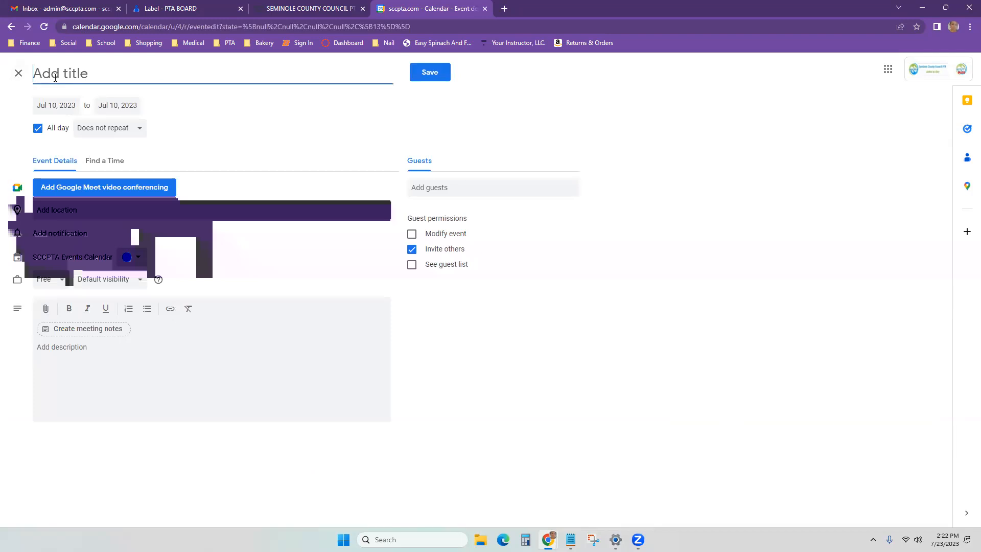
Step: Title the event FAKE EVENT and schedule it Aug 7, 2023, 7:00pm–7:30pm, not all day
{"action": "type", "text": "FAKE EVENT"}
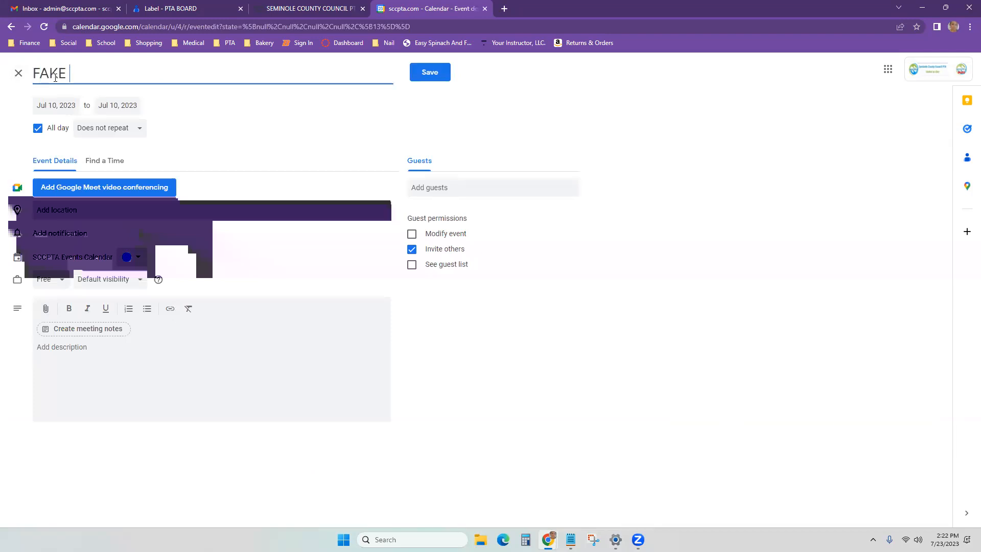
{"action": "left_click", "coordinate": [40, 129]}
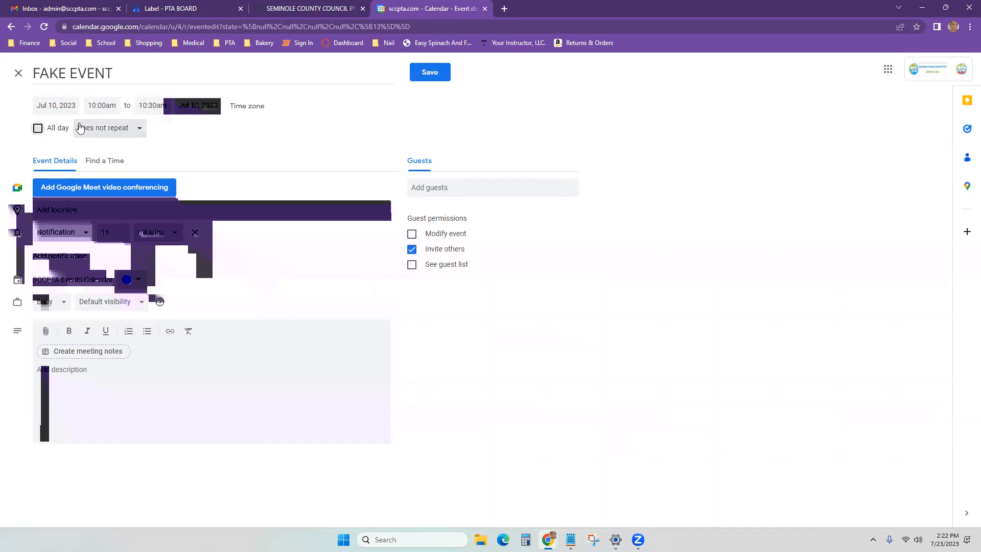
{"action": "left_click", "coordinate": [57, 104]}
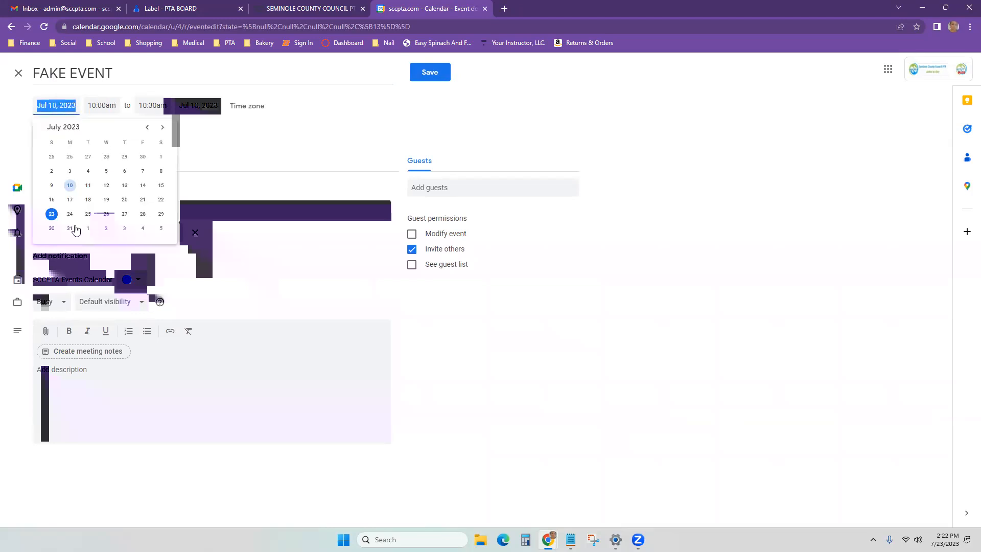
{"action": "left_click", "coordinate": [162, 131]}
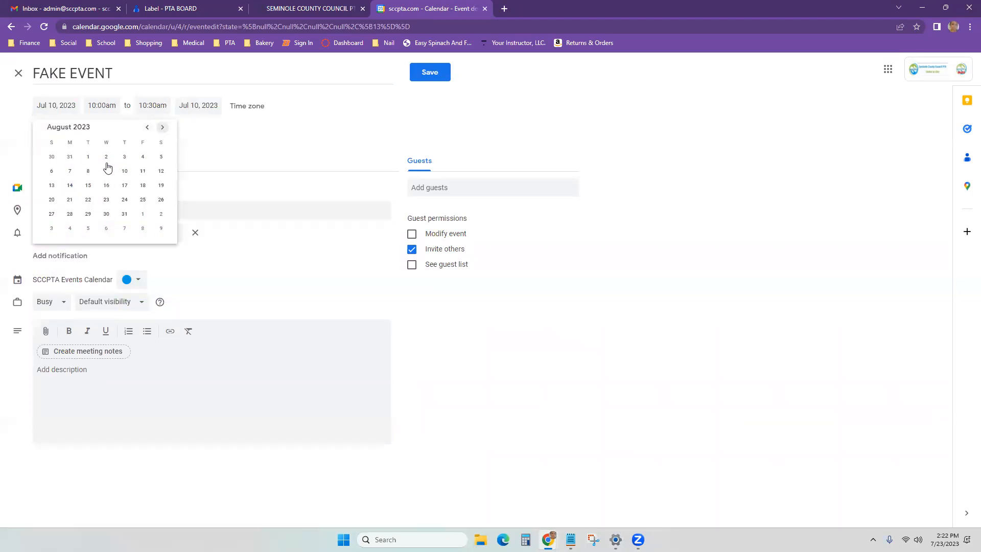
{"action": "left_click", "coordinate": [69, 171]}
{"action": "left_click", "coordinate": [100, 105]}
{"action": "scroll", "coordinate": [128, 203], "scroll_direction": "down", "scroll_amount": 2}
{"action": "scroll", "coordinate": [128, 203], "scroll_direction": "down", "scroll_amount": 10}
{"action": "left_click", "coordinate": [131, 187]}
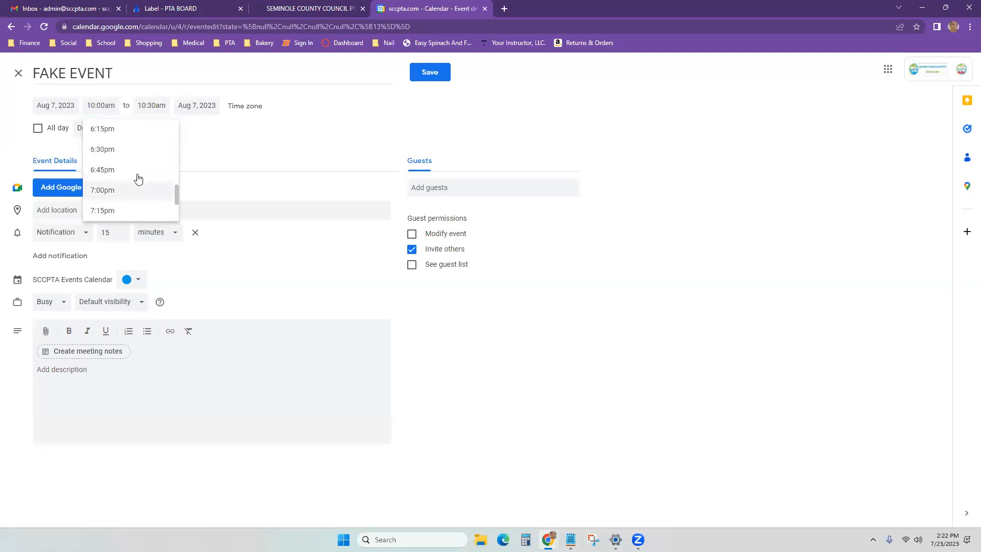
{"action": "left_click", "coordinate": [163, 211]}
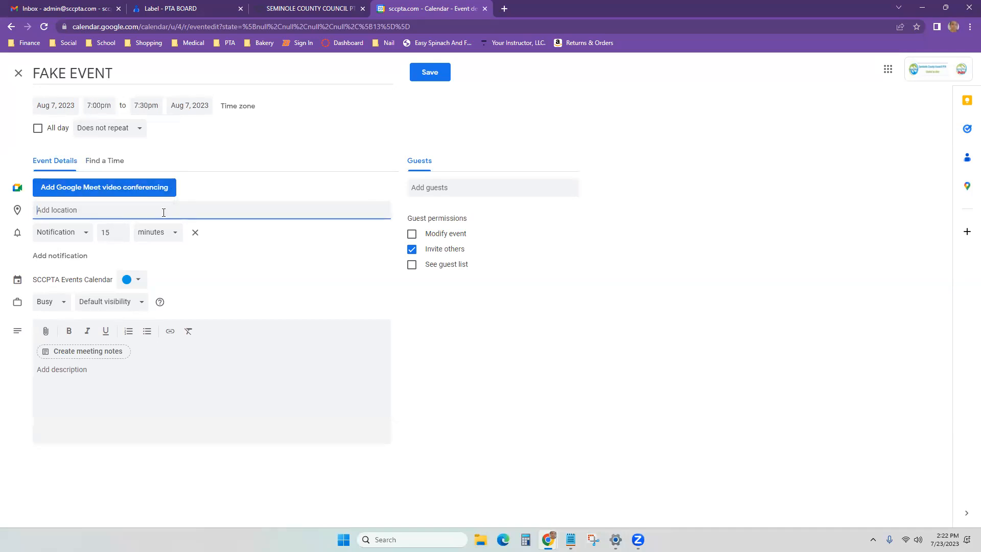
{"action": "type", "text": "esc danfo"}
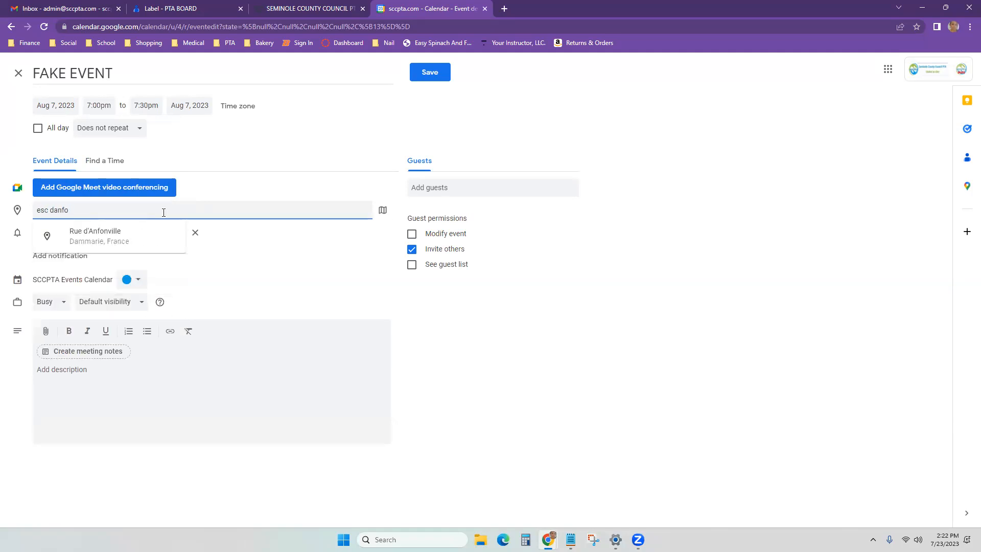
{"action": "key", "text": "BackSpace"}
{"action": "key", "text": "BackSpace"}
{"action": "key", "text": "BackSpace"}
{"action": "key", "text": "BackSpace"}
{"action": "key", "text": "BackSpace"}
{"action": "type", "text": "snf"}
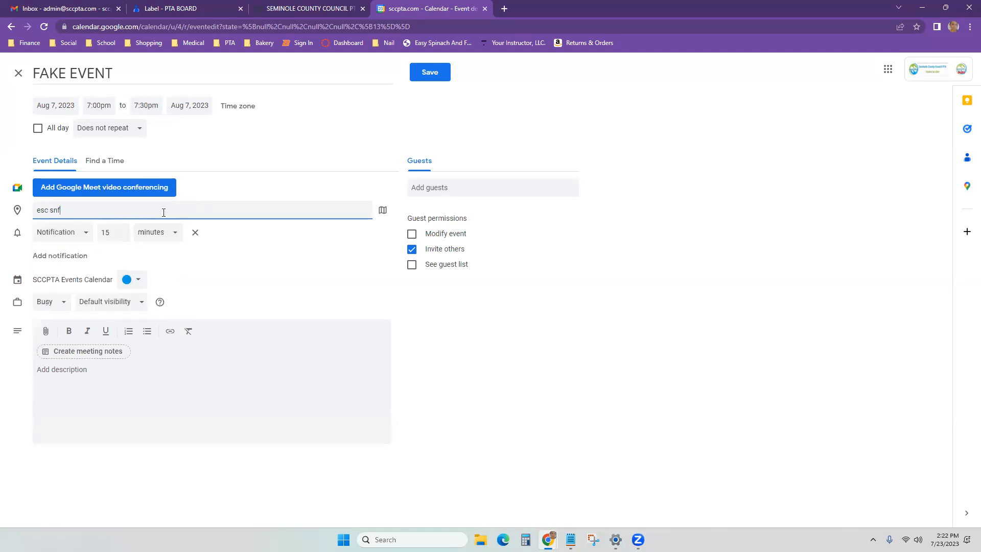
{"action": "key", "text": "BackSpace"}
{"action": "key", "text": "BackSpace"}
{"action": "type", "text": "anfor"}
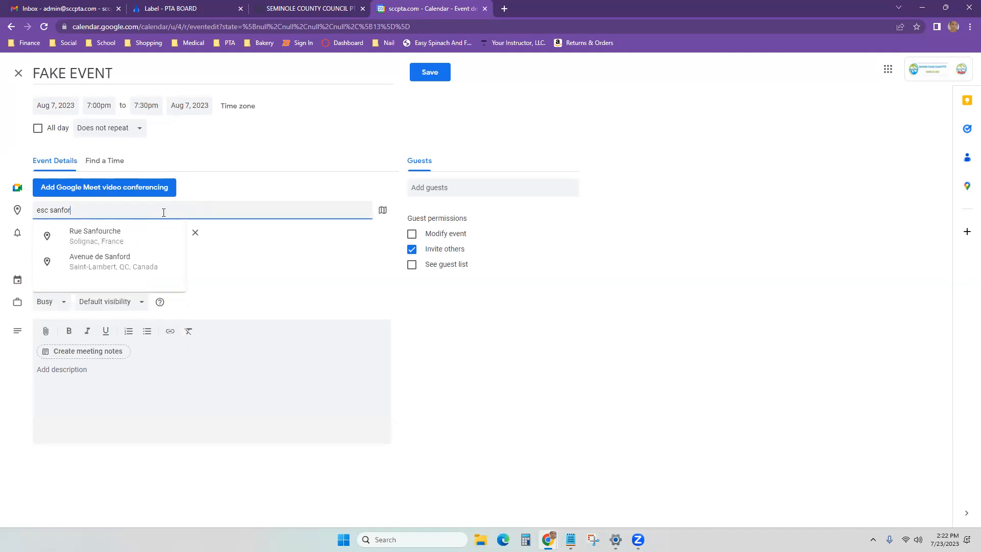
{"action": "type", "text": "d, fl"}
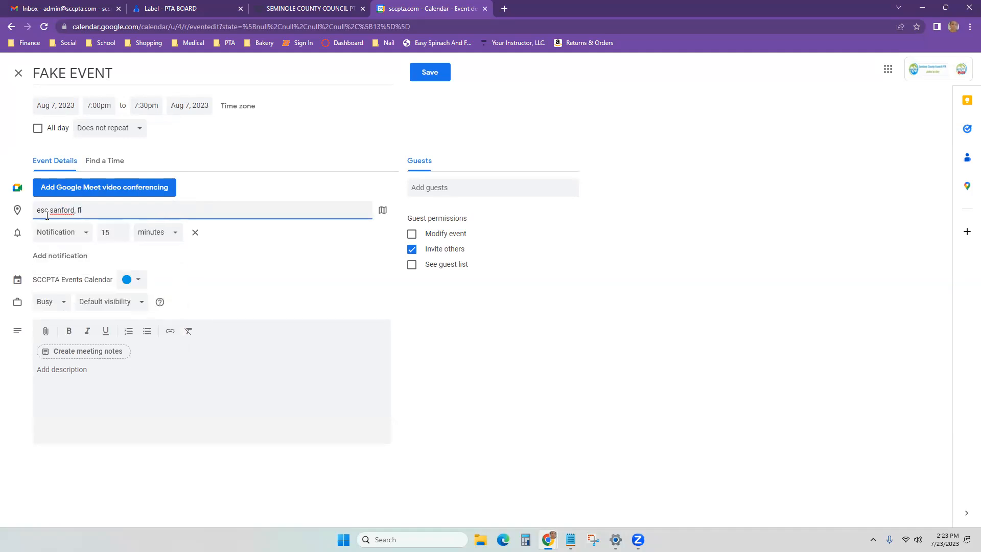
{"action": "left_click_drag", "start_coordinate": [49, 213], "coordinate": [2, 214]}
{"action": "type", "text": "educational support"}
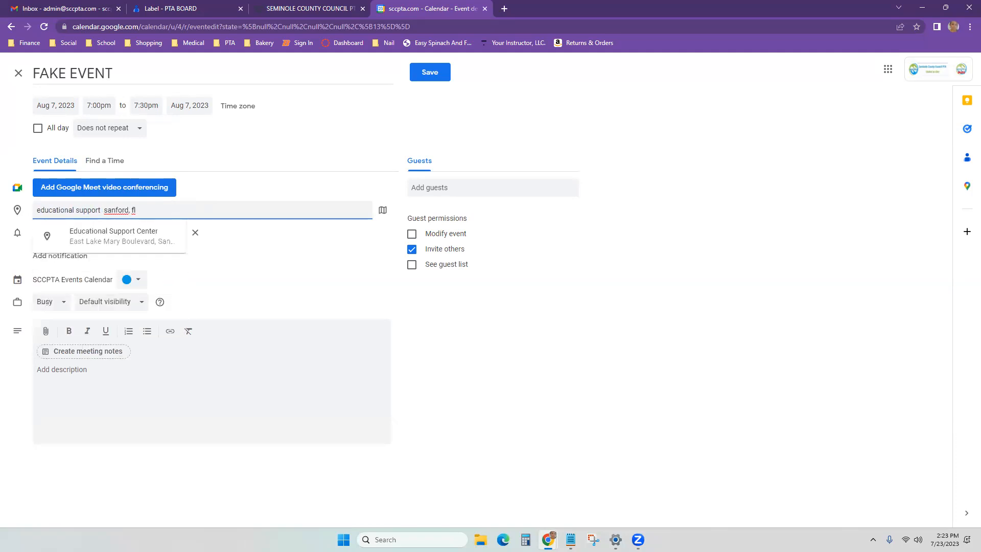
{"action": "left_click", "coordinate": [138, 238]}
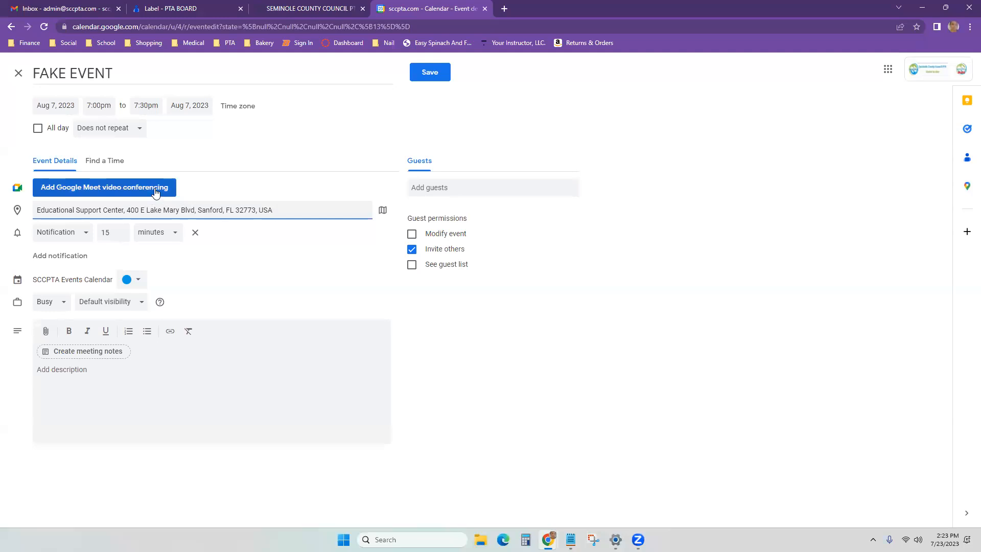
{"action": "left_click_drag", "start_coordinate": [276, 210], "coordinate": [36, 210]}
{"action": "key", "text": "BackSpace"}
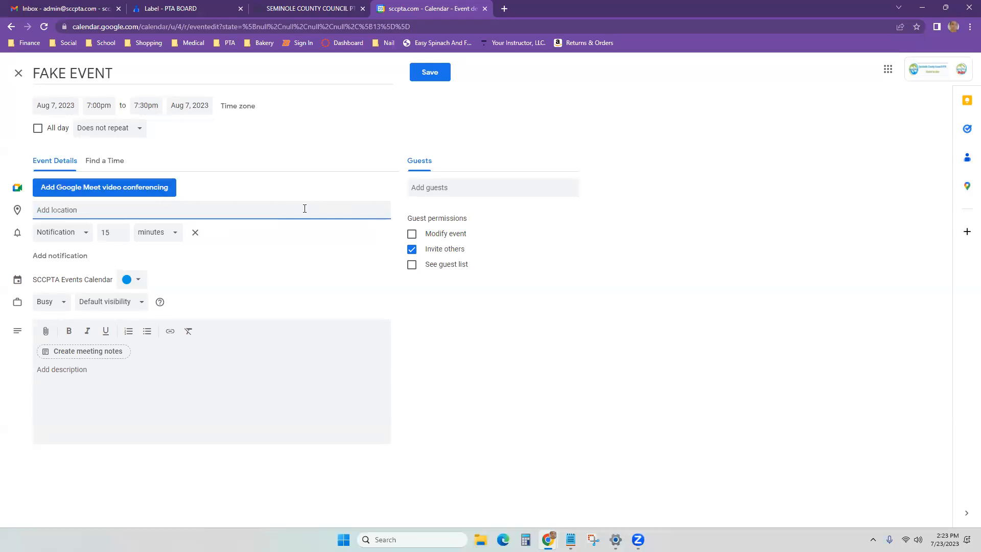
{"action": "left_click", "coordinate": [152, 189]}
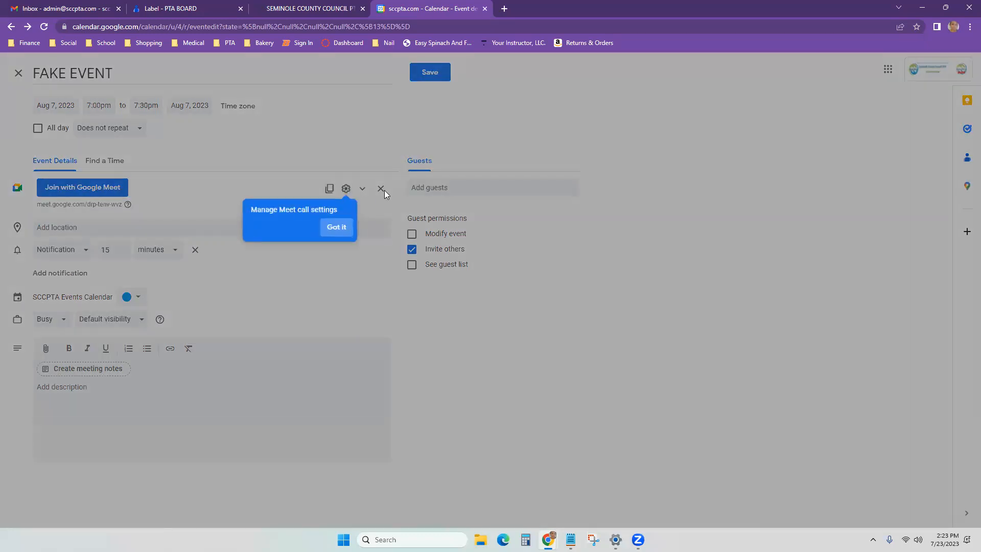
{"action": "left_click", "coordinate": [381, 189]}
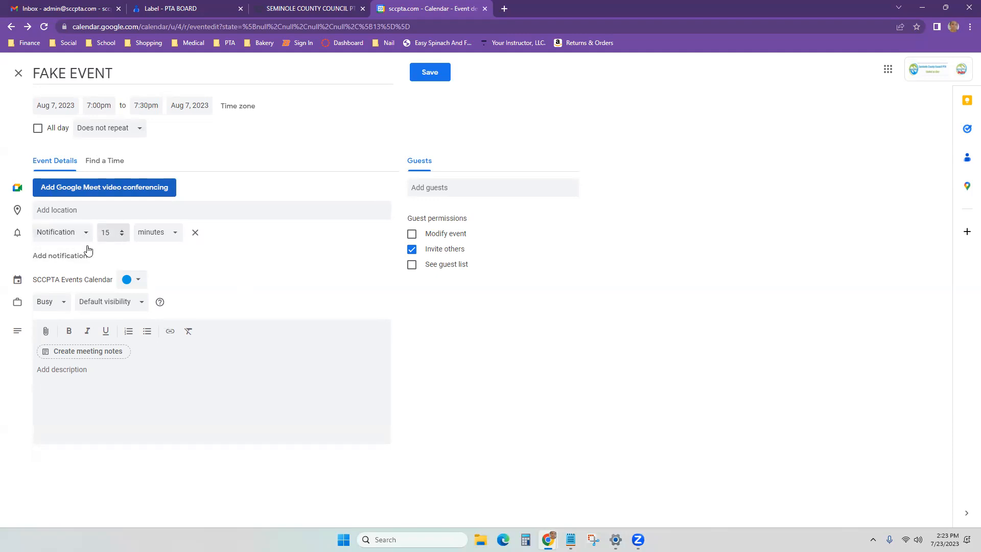
Step: Make the reminder an email and add the description 'Please fill out the monthly report form here: link.com'
{"action": "left_click", "coordinate": [77, 235]}
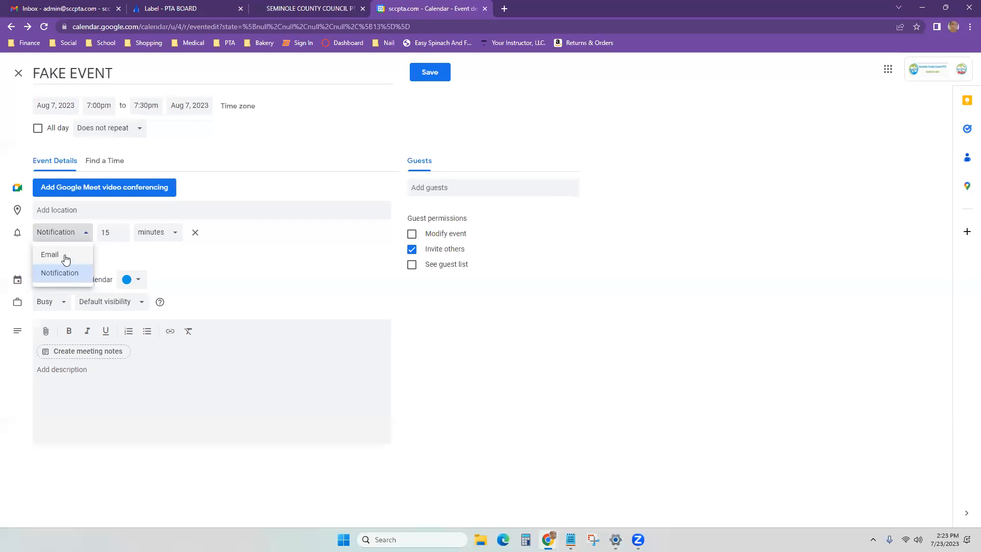
{"action": "left_click", "coordinate": [65, 260]}
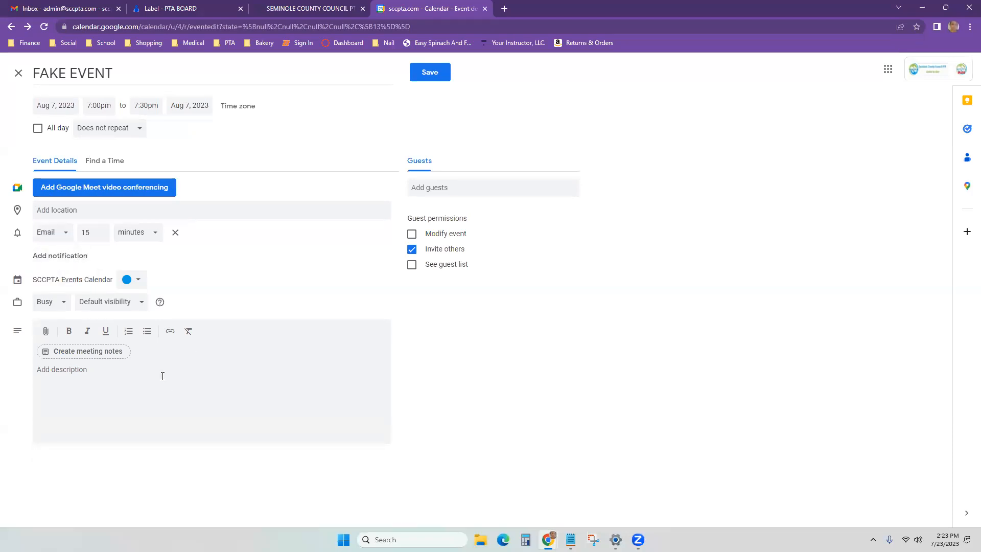
{"action": "left_click", "coordinate": [163, 376]}
{"action": "type", "text": "Please fill out the monthly report form here:"}
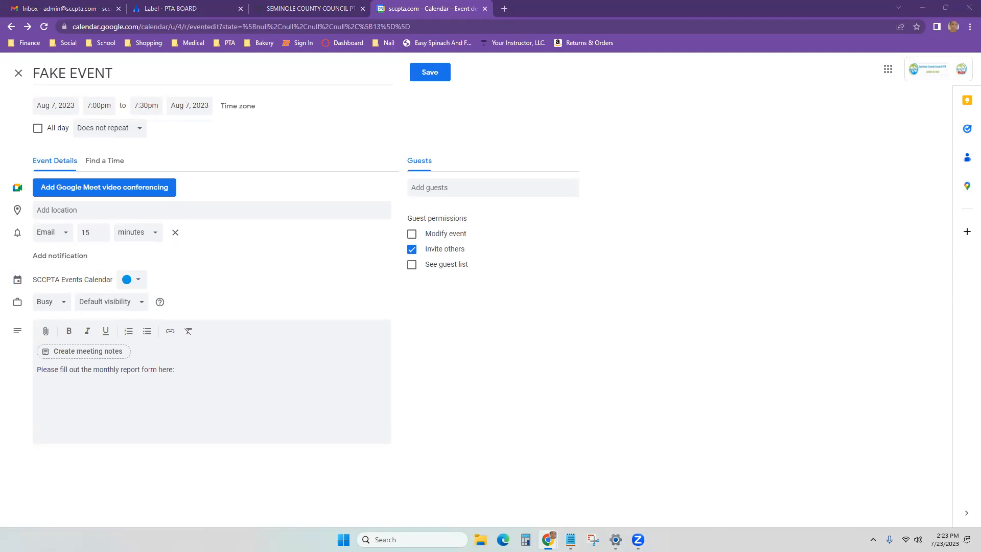
{"action": "left_click", "coordinate": [281, 379]}
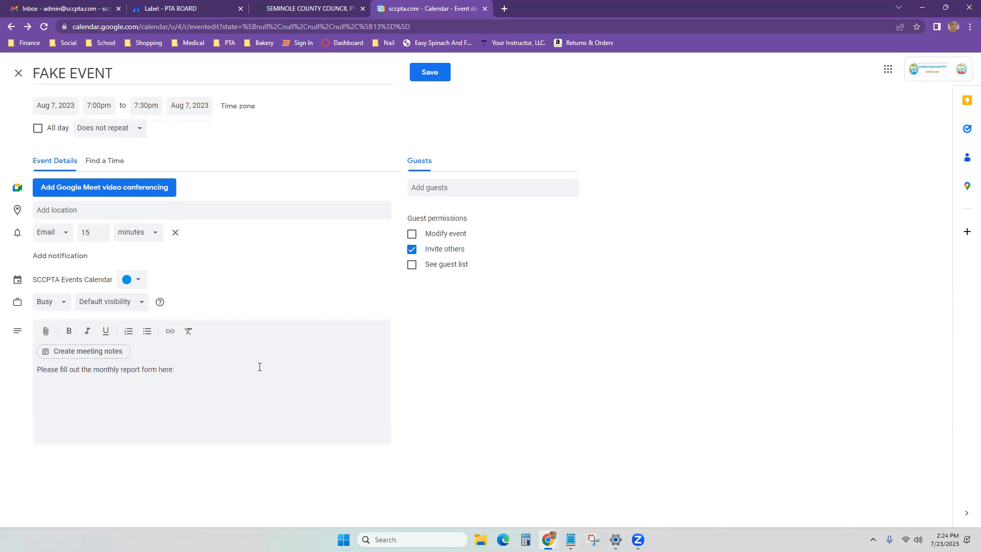
{"action": "type", "text": "link.com"}
{"action": "left_click", "coordinate": [115, 130]}
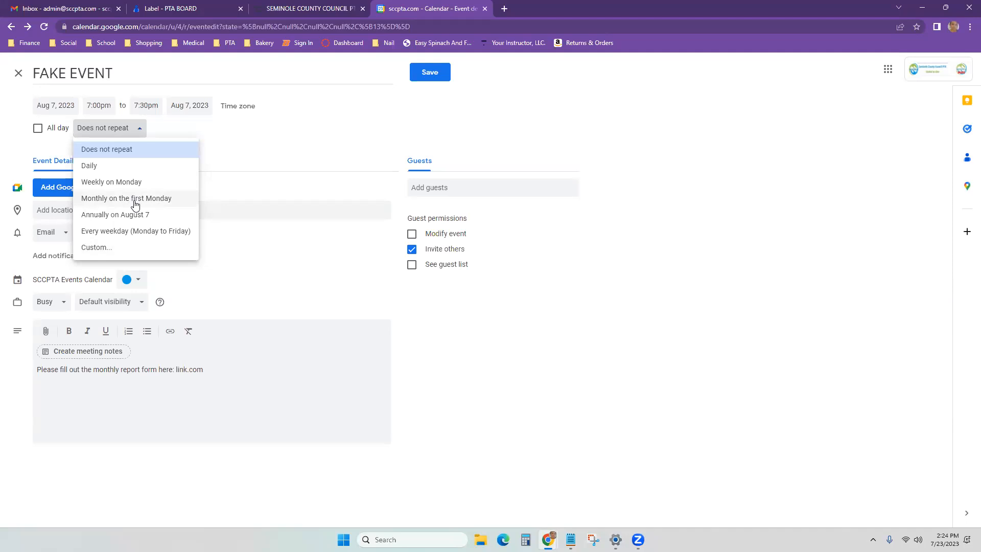
Step: Set a custom recurrence: every 1 month on the first Monday, ending May 31, 2024
{"action": "left_click", "coordinate": [125, 250]}
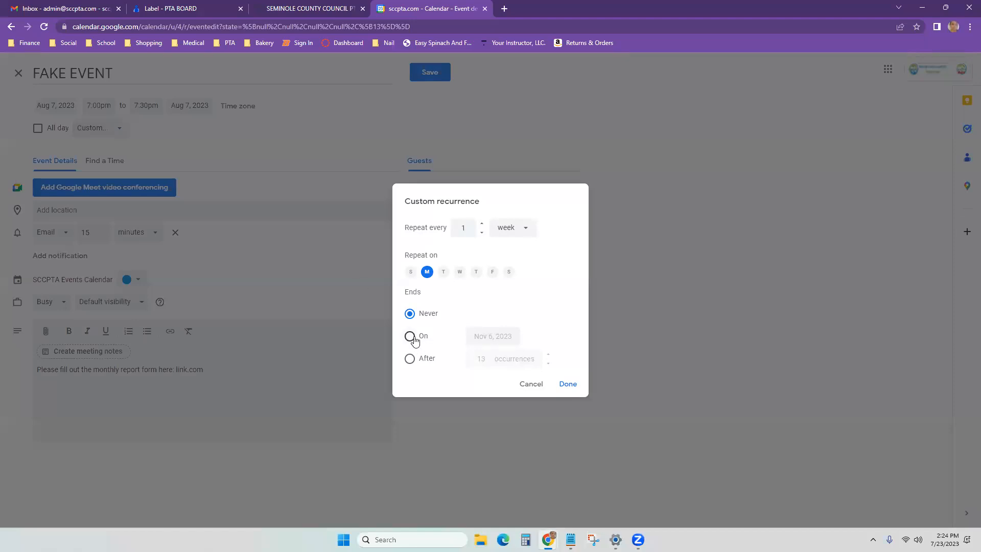
{"action": "left_click", "coordinate": [526, 231]}
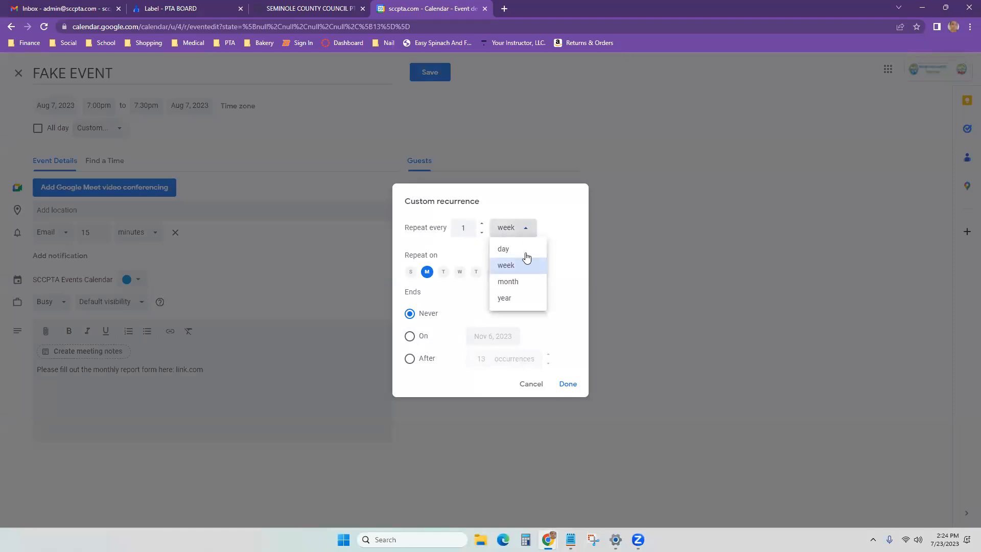
{"action": "left_click", "coordinate": [523, 282]}
{"action": "left_click", "coordinate": [457, 262]}
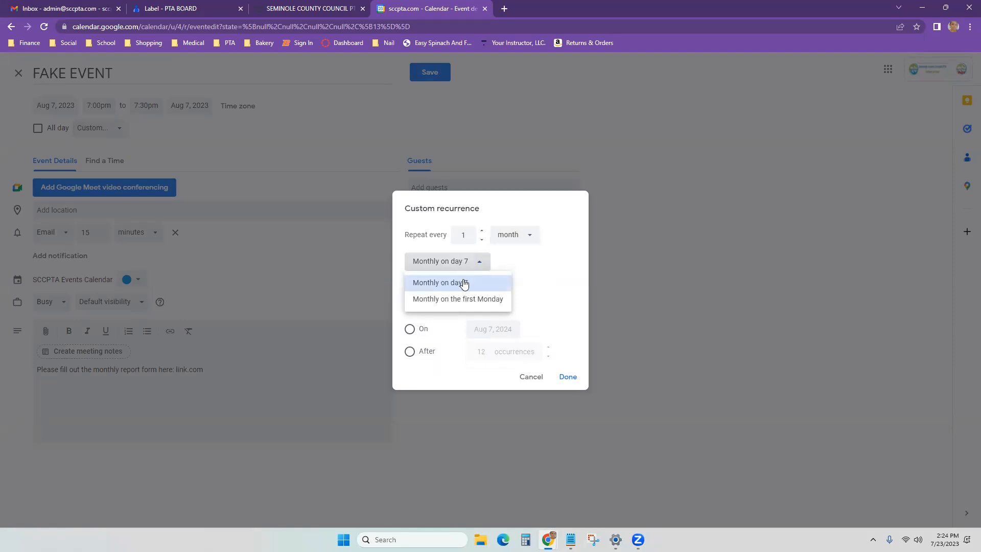
{"action": "left_click", "coordinate": [471, 295]}
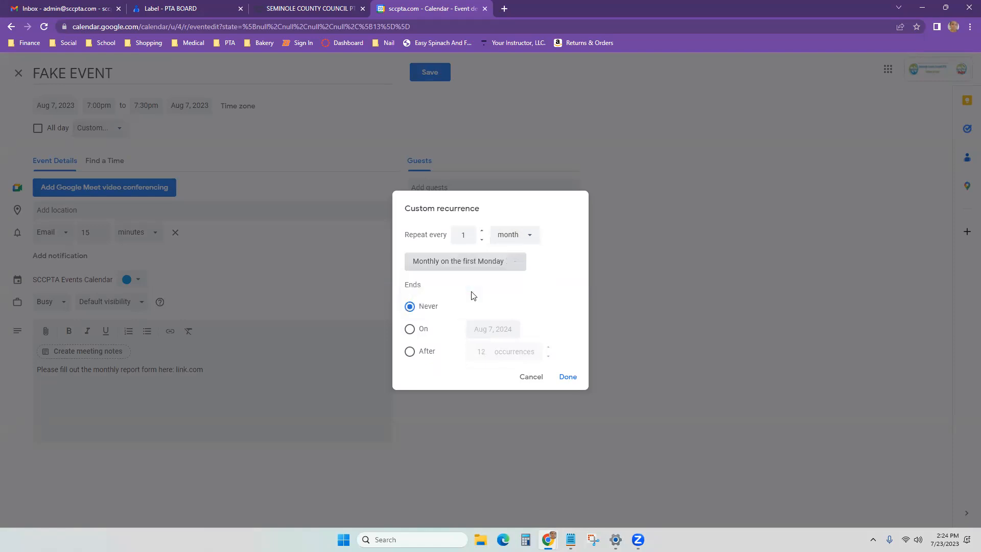
{"action": "left_click", "coordinate": [412, 330]}
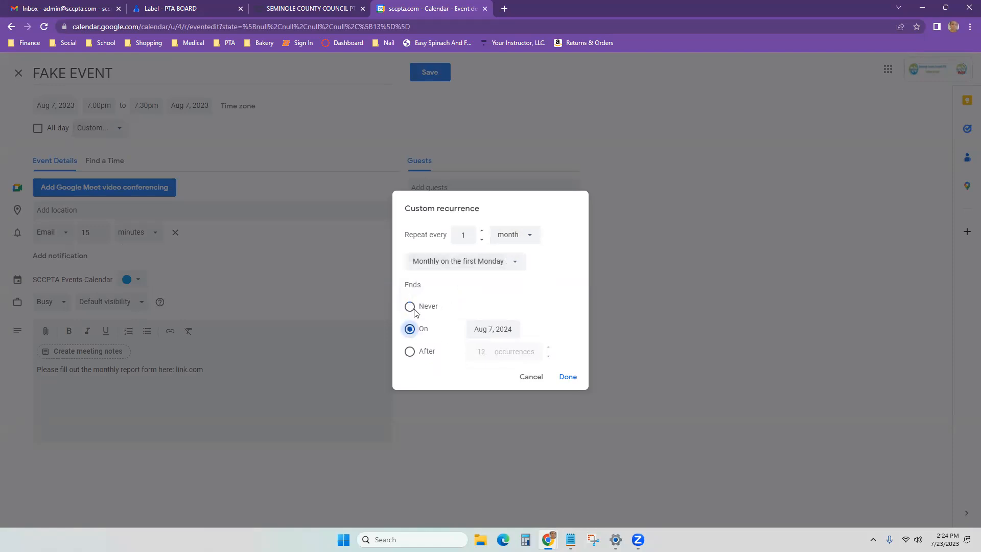
{"action": "left_click", "coordinate": [497, 327]}
{"action": "left_click", "coordinate": [580, 351]}
{"action": "left_click", "coordinate": [580, 350]}
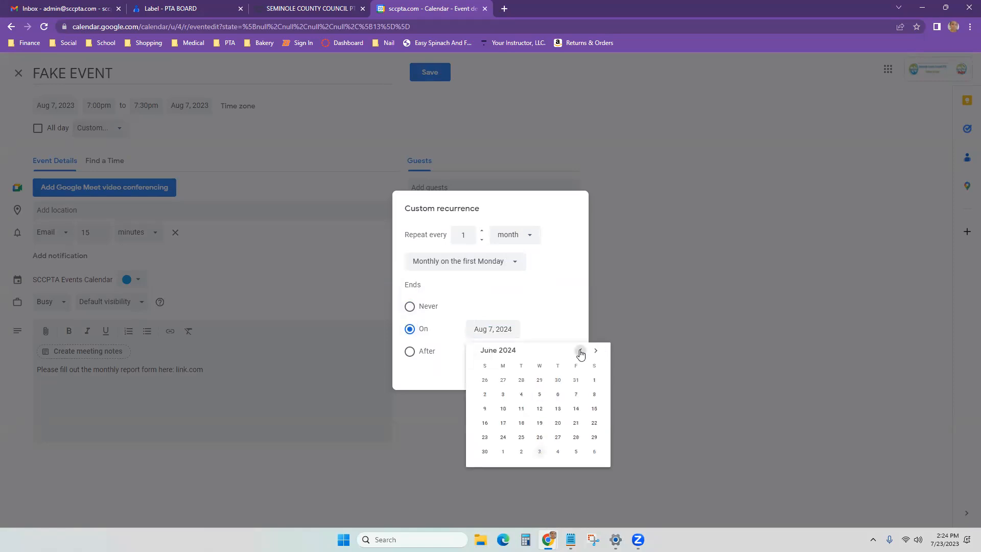
{"action": "left_click", "coordinate": [580, 350]}
{"action": "left_click", "coordinate": [576, 437]}
{"action": "left_click", "coordinate": [567, 377]}
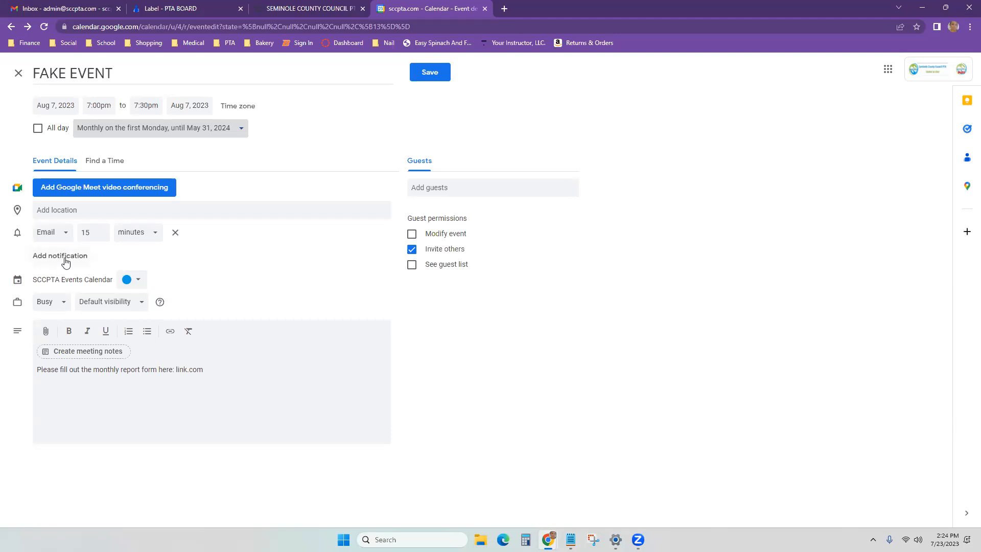
Step: Change the email reminder to 2 days before the event
{"action": "double_click", "coordinate": [85, 234]}
{"action": "type", "text": "1"}
{"action": "left_click", "coordinate": [101, 231]}
{"action": "left_click", "coordinate": [150, 238]}
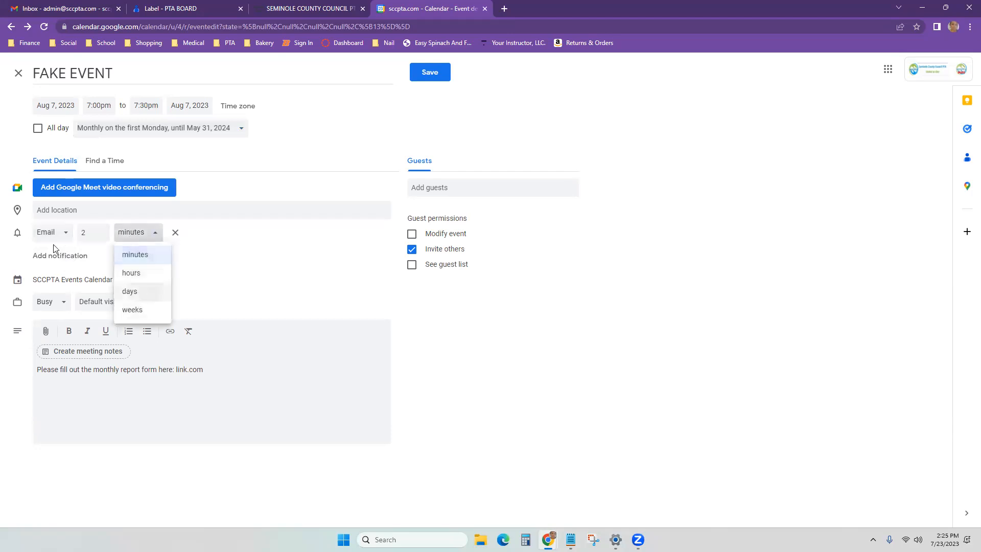
{"action": "left_click", "coordinate": [129, 290]}
Step: Add a 3-minute notification and create the Notes - FAKE EVENT meeting notes document
{"action": "left_click", "coordinate": [60, 256]}
{"action": "left_click", "coordinate": [62, 254]}
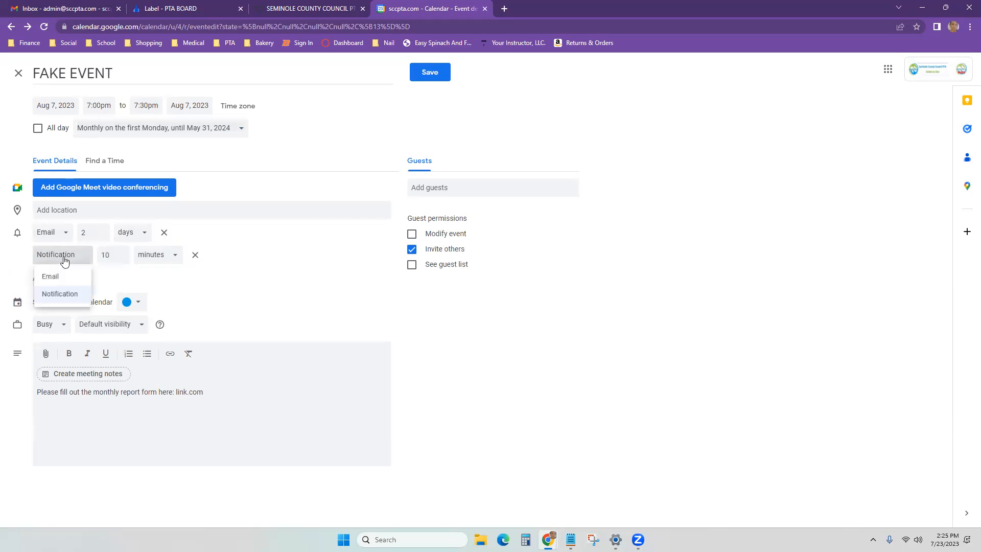
{"action": "left_click", "coordinate": [111, 256]}
{"action": "type", "text": "3"}
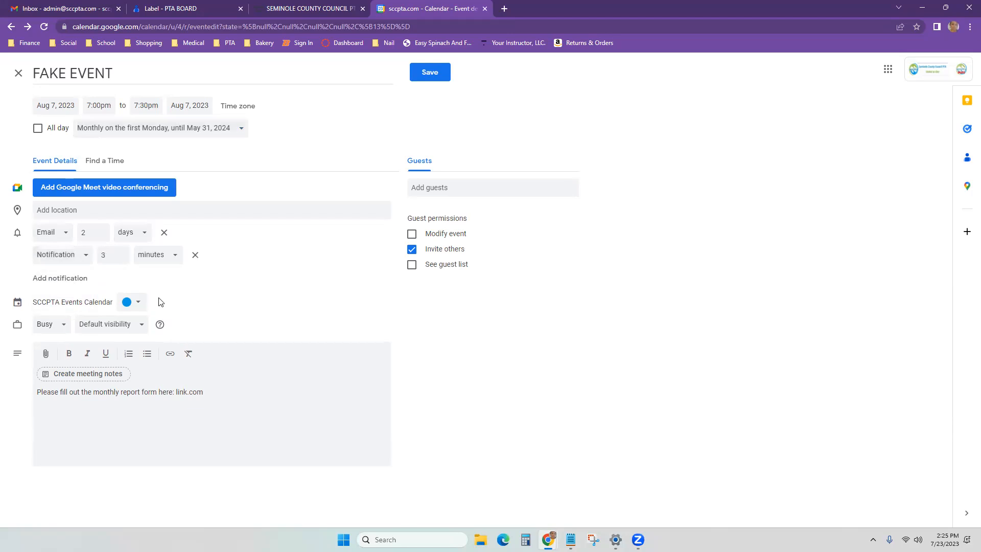
{"action": "left_click_drag", "start_coordinate": [42, 302], "coordinate": [103, 301]}
{"action": "left_click", "coordinate": [103, 302]}
{"action": "left_click", "coordinate": [67, 377]}
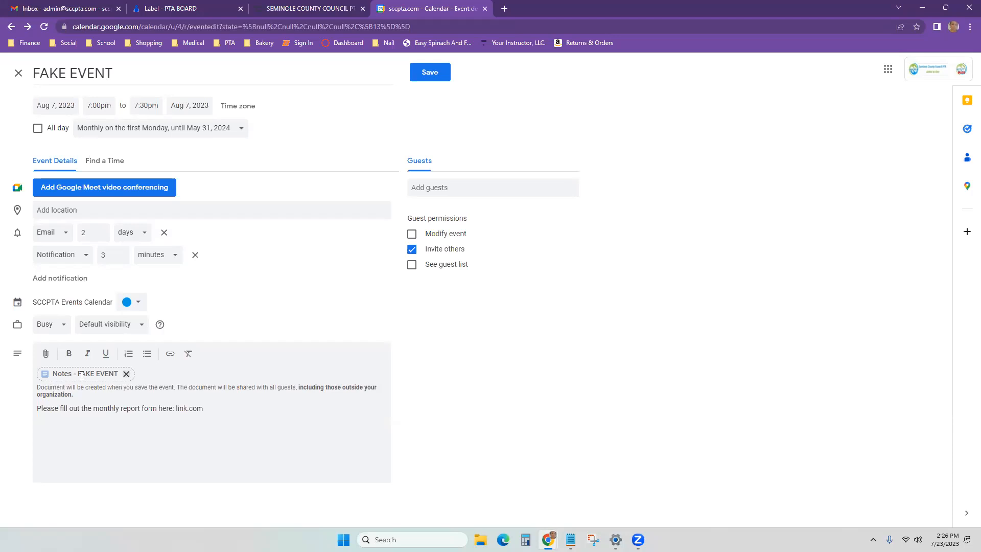
Step: Remove the meeting notes and invite the media and awards accounts as guests
{"action": "left_click", "coordinate": [126, 375]}
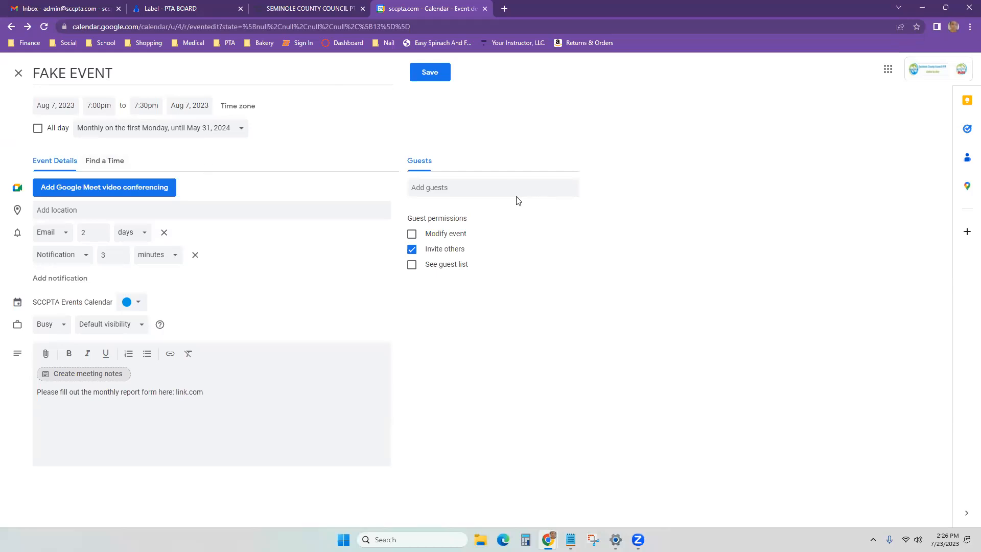
{"action": "left_click", "coordinate": [503, 189]}
{"action": "type", "text": "g"}
{"action": "key", "text": "BackSpace"}
{"action": "type", "text": "media"}
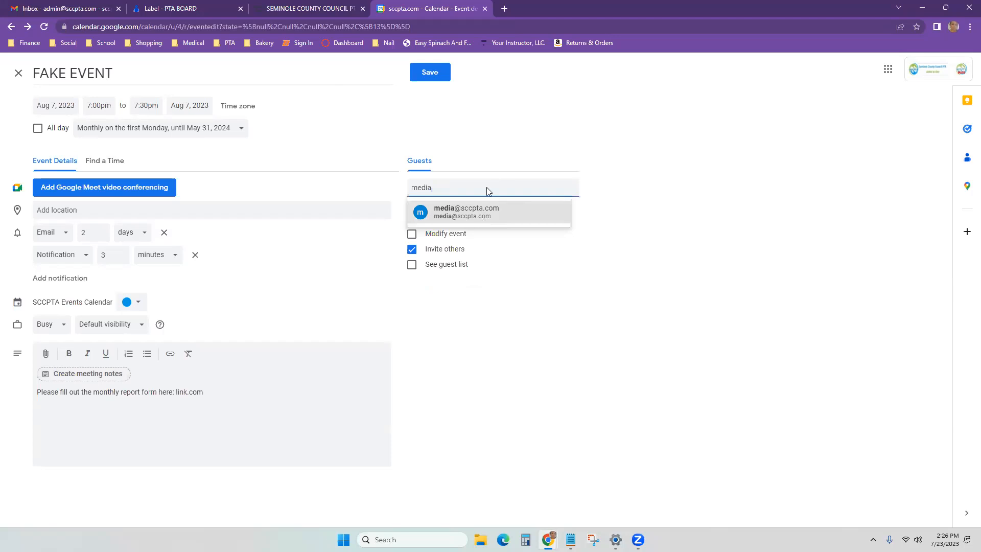
{"action": "key", "text": "Return"}
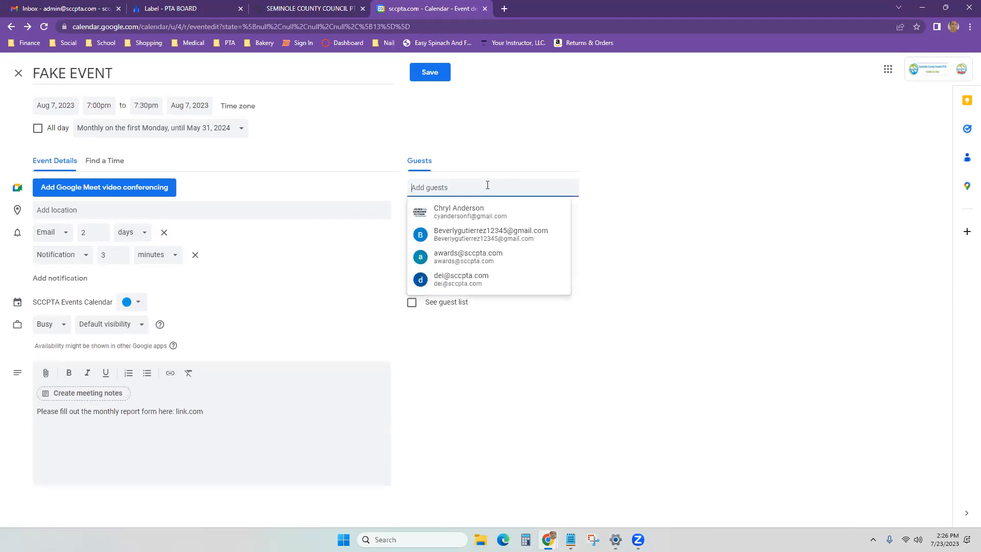
{"action": "left_click", "coordinate": [490, 256]}
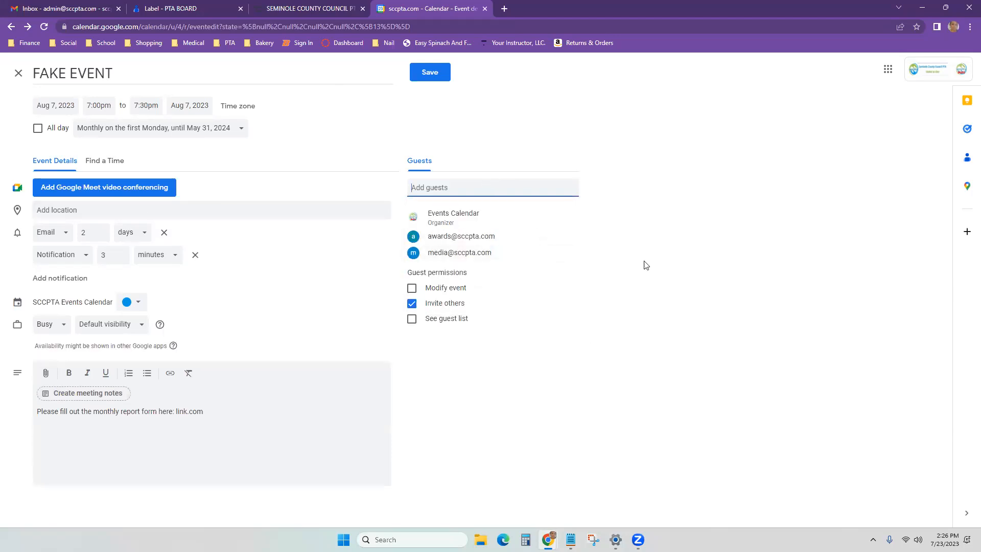
{"action": "left_click", "coordinate": [103, 162]}
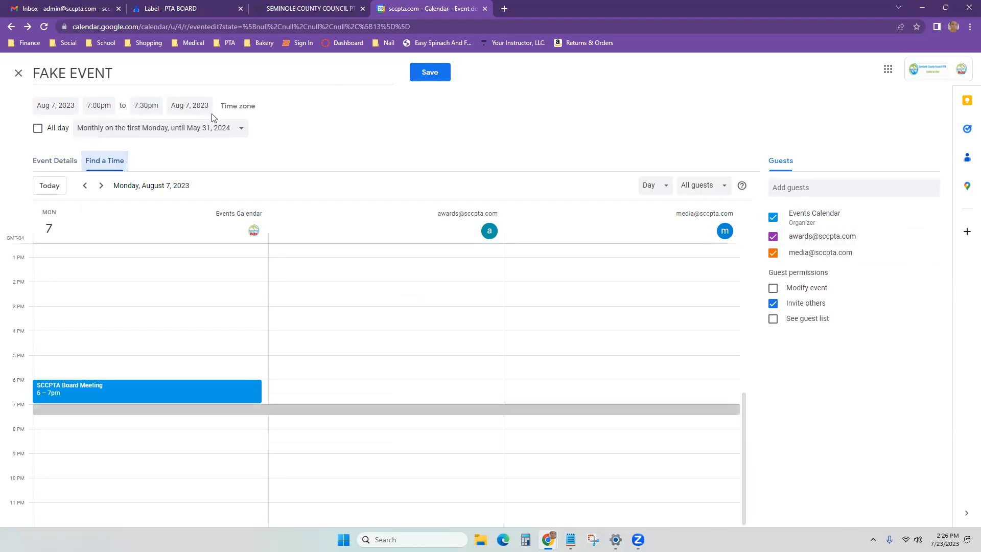
Step: Show the guests' schedules by week and browse back to Aug 6–12
{"action": "left_click", "coordinate": [664, 191]}
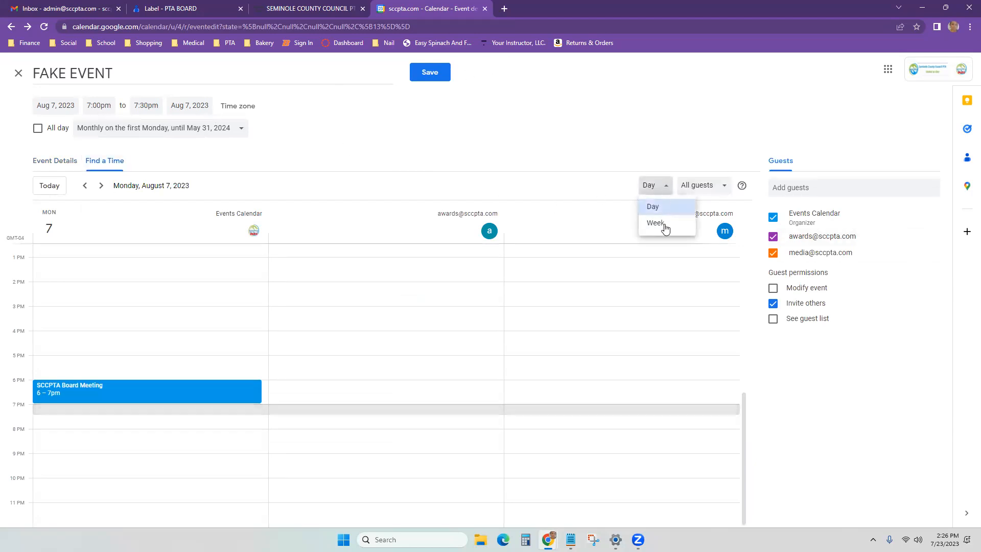
{"action": "left_click", "coordinate": [657, 219]}
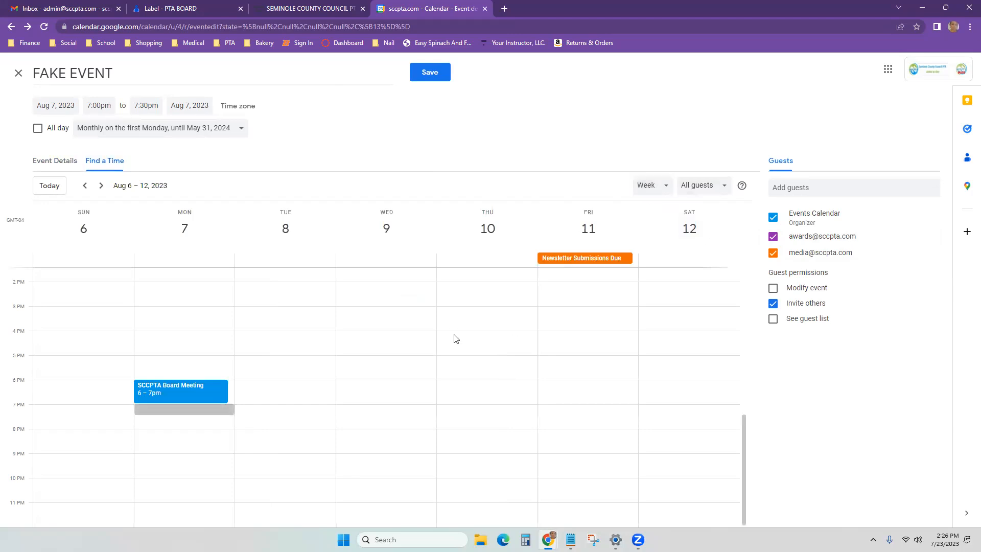
{"action": "left_click", "coordinate": [99, 190]}
{"action": "left_click", "coordinate": [88, 191]}
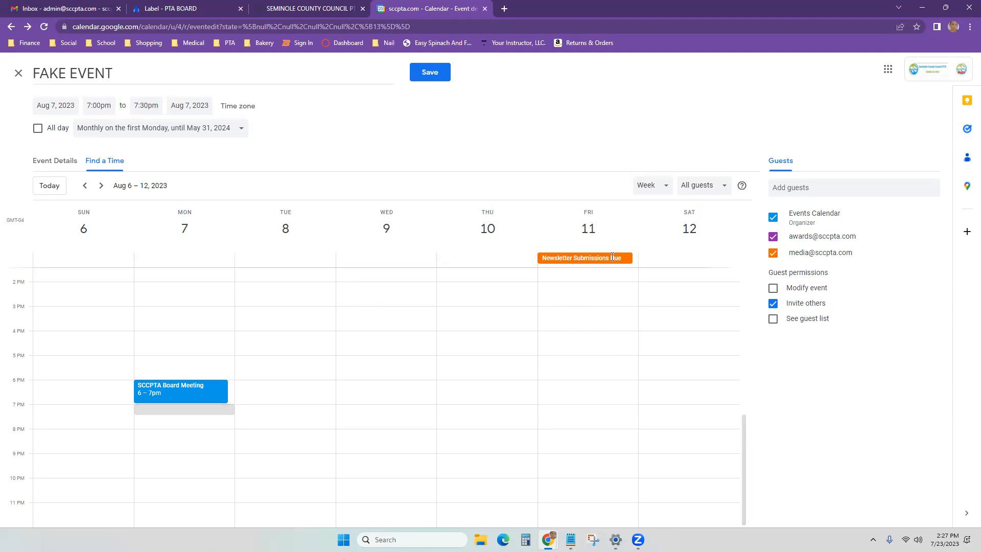
Step: Try dragging the Newsletter Submissions Due event, then discard the FAKE EVENT draft
{"action": "mouse_move", "coordinate": [614, 259]}
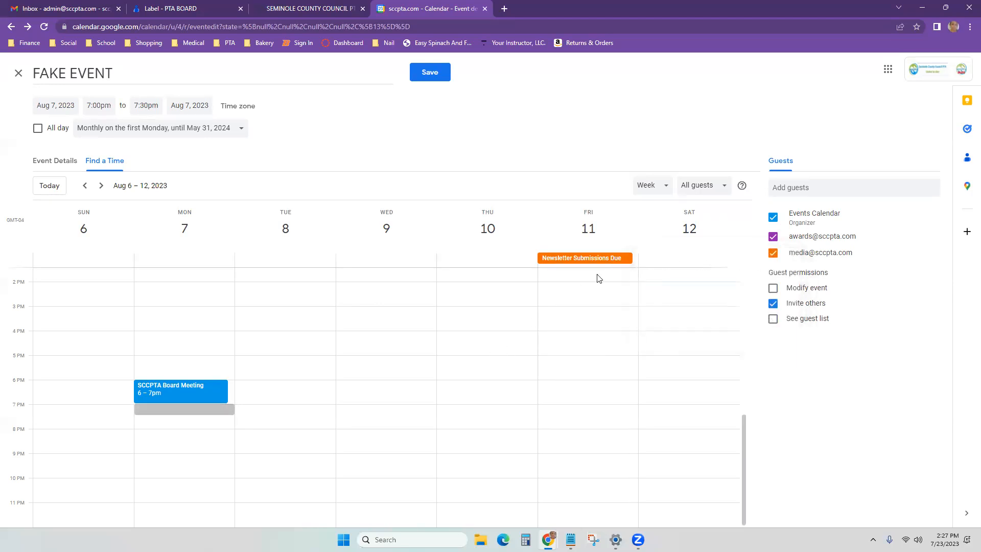
{"action": "left_click_drag", "start_coordinate": [559, 259], "coordinate": [602, 259]}
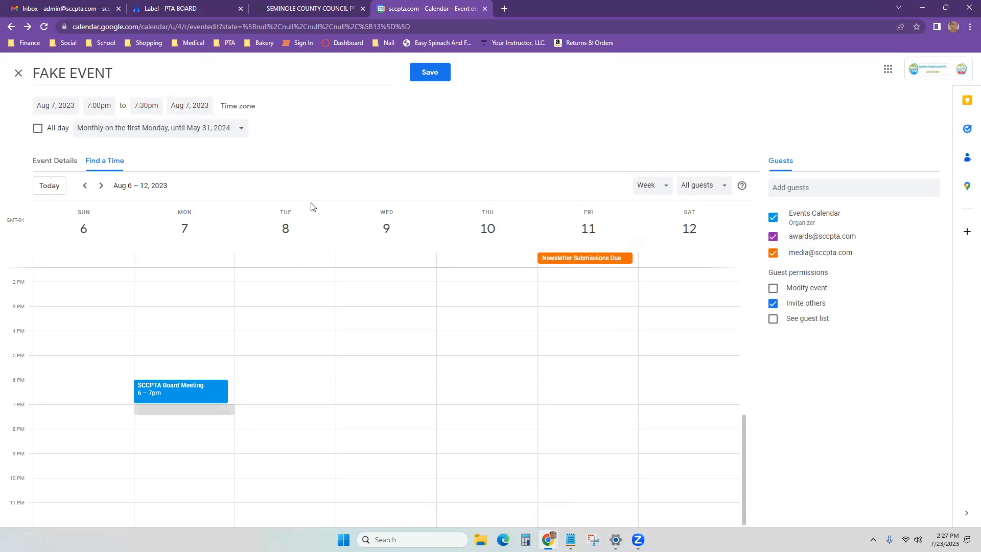
{"action": "left_click", "coordinate": [16, 74]}
{"action": "left_click", "coordinate": [538, 312]}
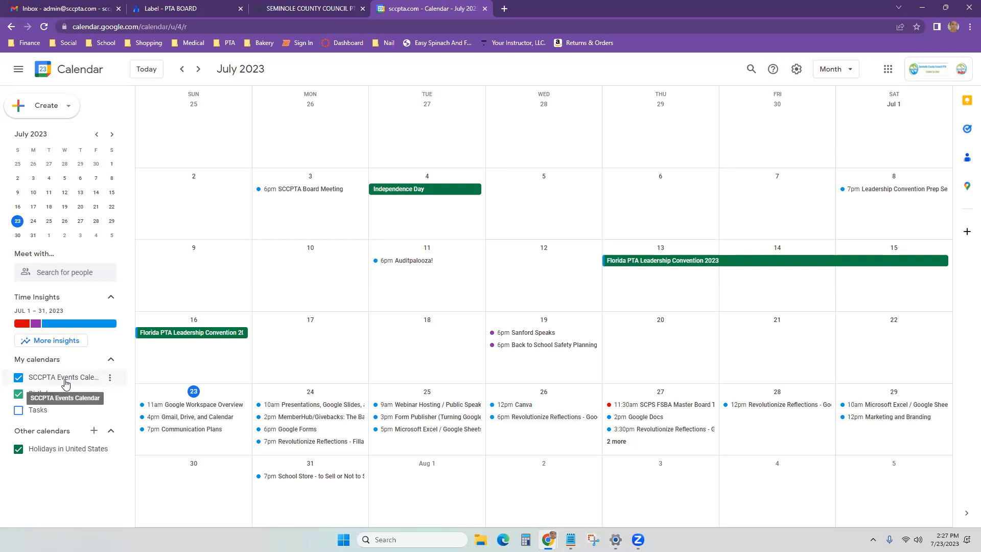
Step: View the signed-in Google accounts, then open a new blank browser tab
{"action": "left_click", "coordinate": [963, 74]}
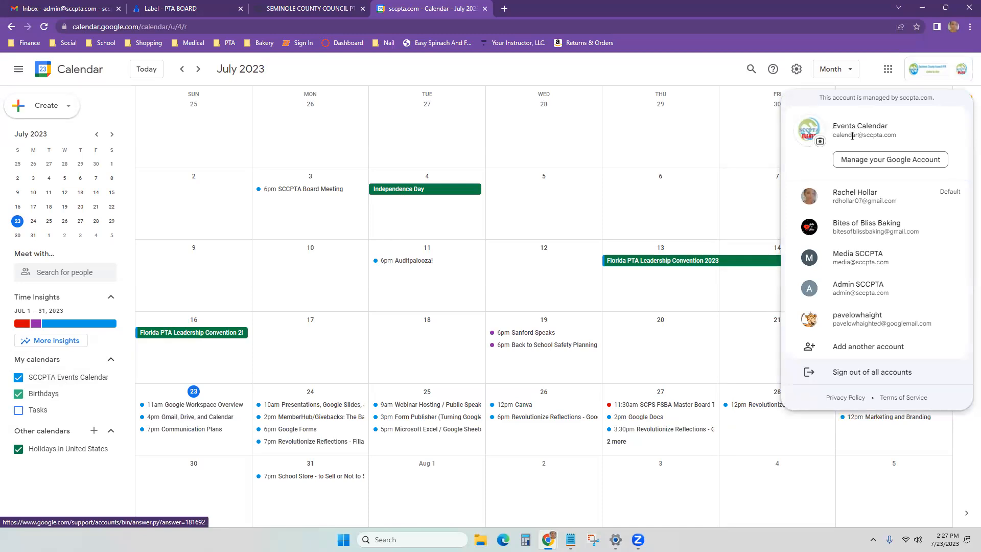
{"action": "left_click", "coordinate": [506, 10]}
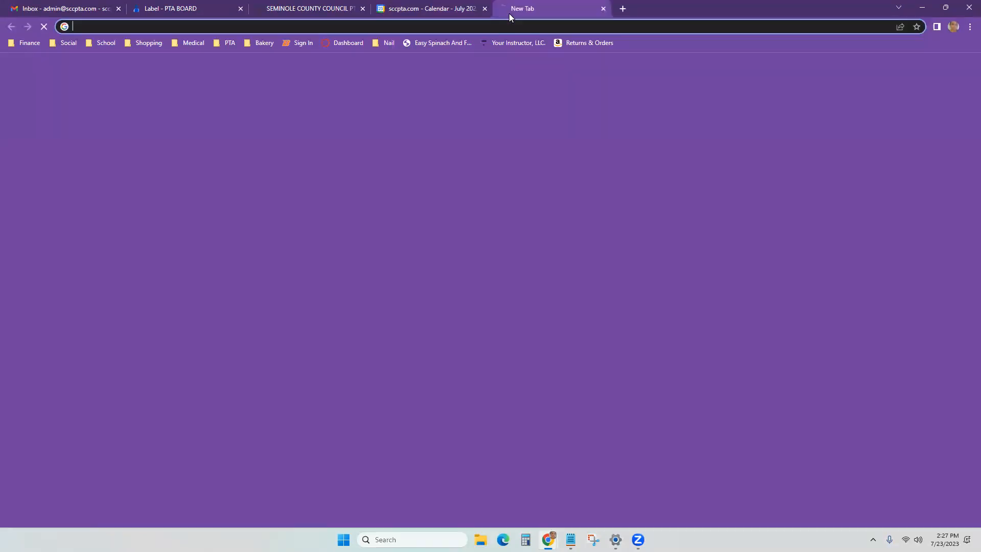
Step: Load sccpta.com, view the News & Events page's July 2023 events calendar, then return to Google Calendar
{"action": "type", "text": "www.sccpta.com"}
{"action": "key", "text": "Return"}
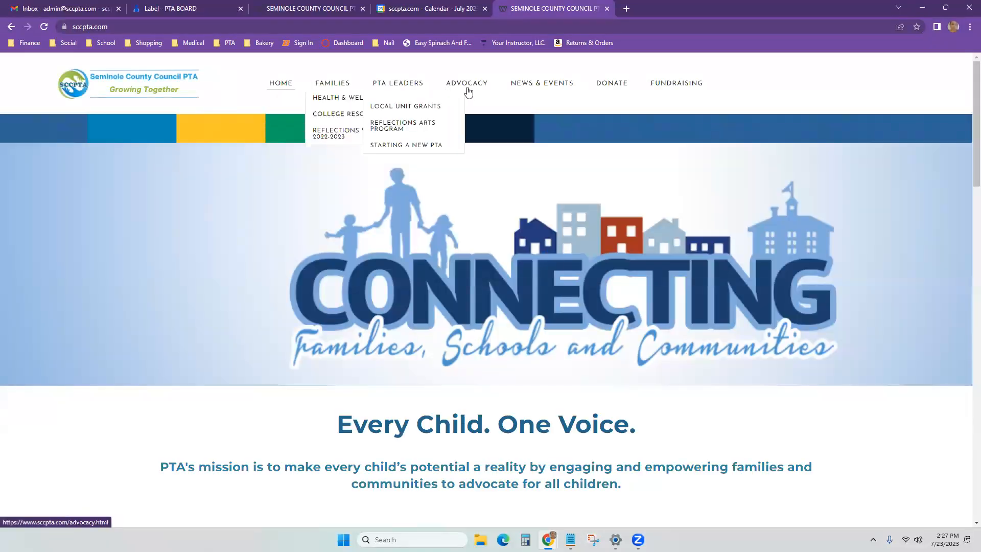
{"action": "left_click", "coordinate": [552, 84]}
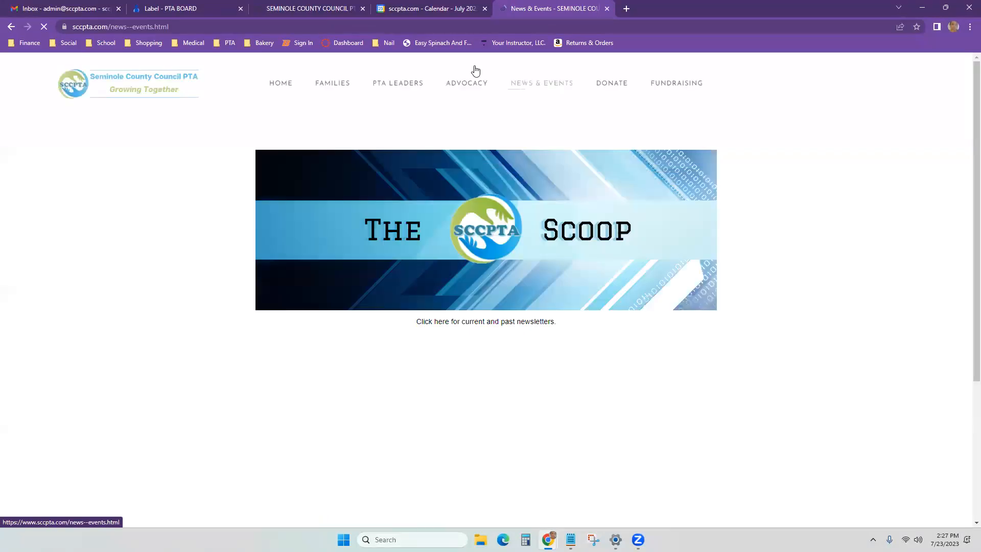
{"action": "scroll", "coordinate": [177, 235], "scroll_direction": "down", "scroll_amount": 4}
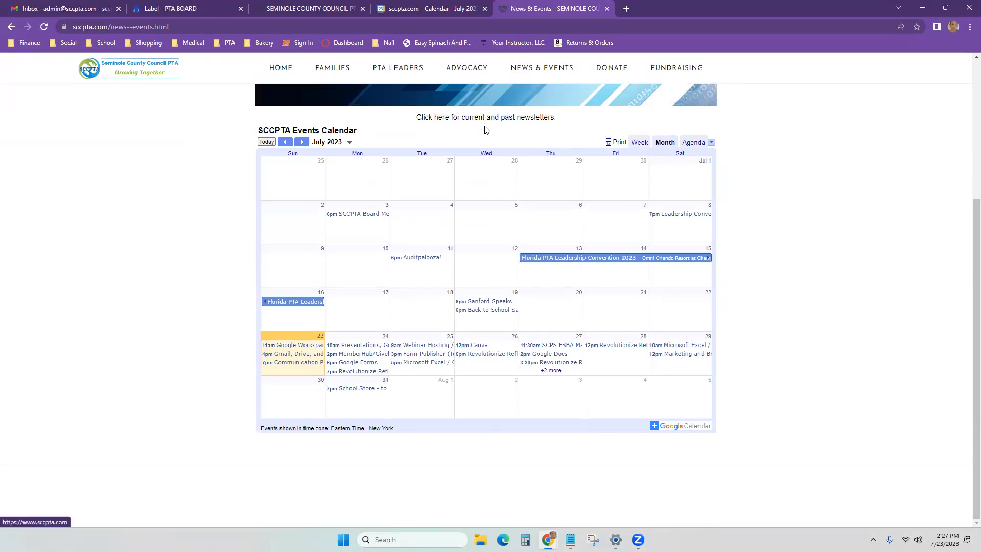
{"action": "left_click", "coordinate": [412, 7]}
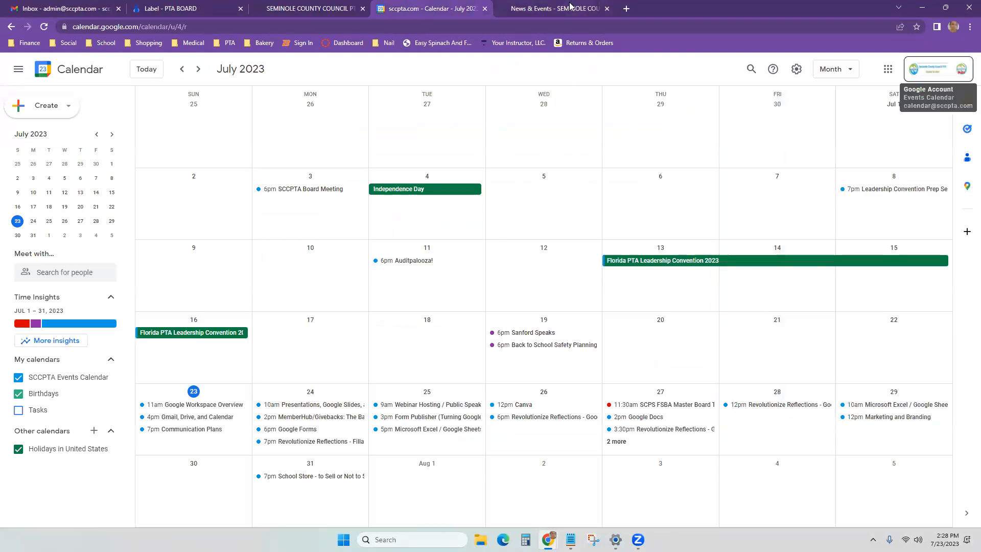
Step: Glance at the SCCPTA Events Calendar options, then open Calendar's General settings (English US, Eastern Time)
{"action": "left_click", "coordinate": [570, 7]}
{"action": "left_click", "coordinate": [415, 7]}
{"action": "left_click", "coordinate": [111, 379]}
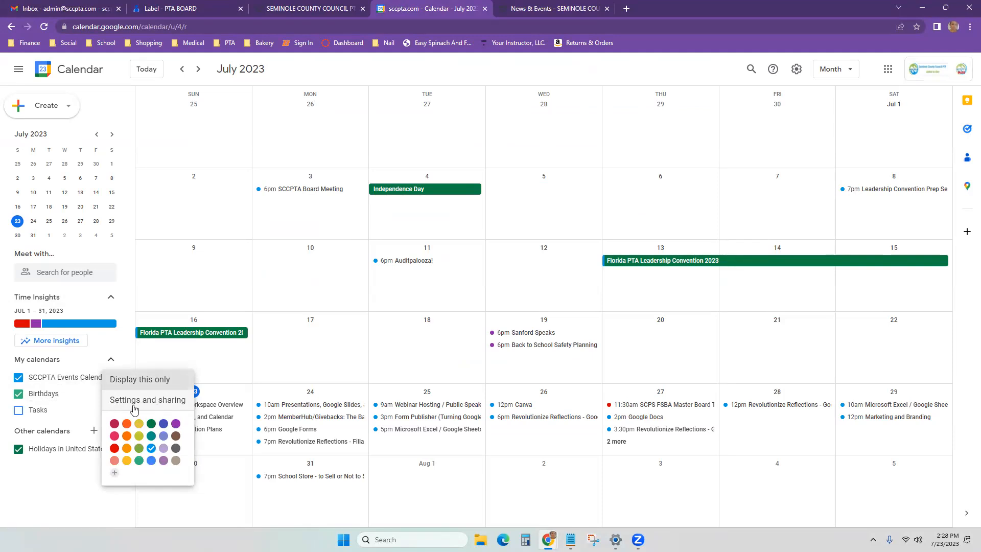
{"action": "left_click", "coordinate": [72, 487]}
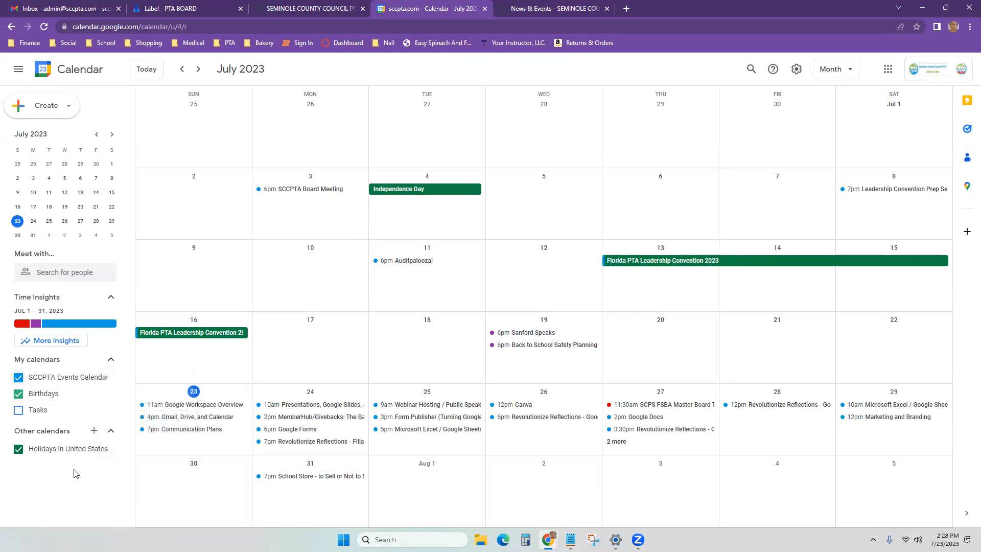
{"action": "left_click", "coordinate": [797, 74]}
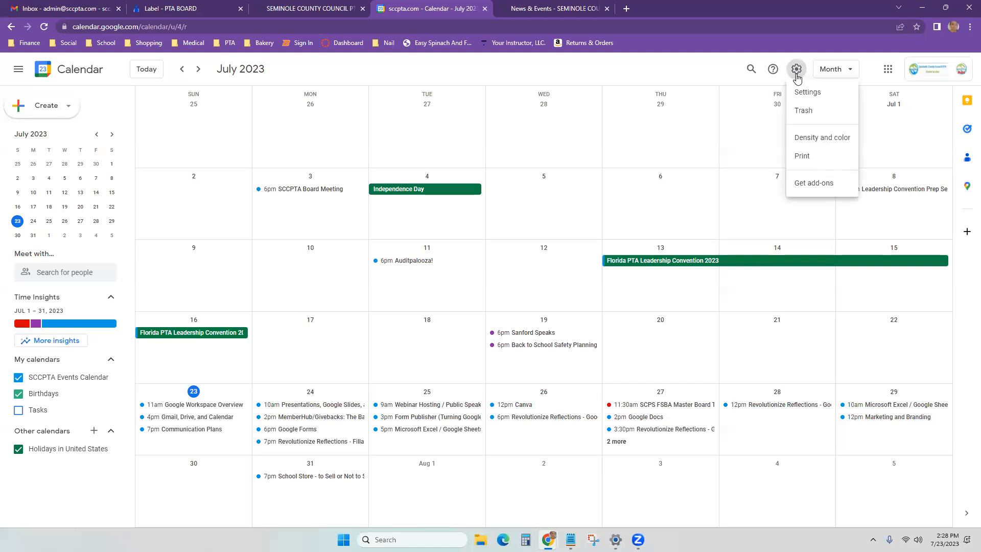
{"action": "left_click", "coordinate": [805, 91]}
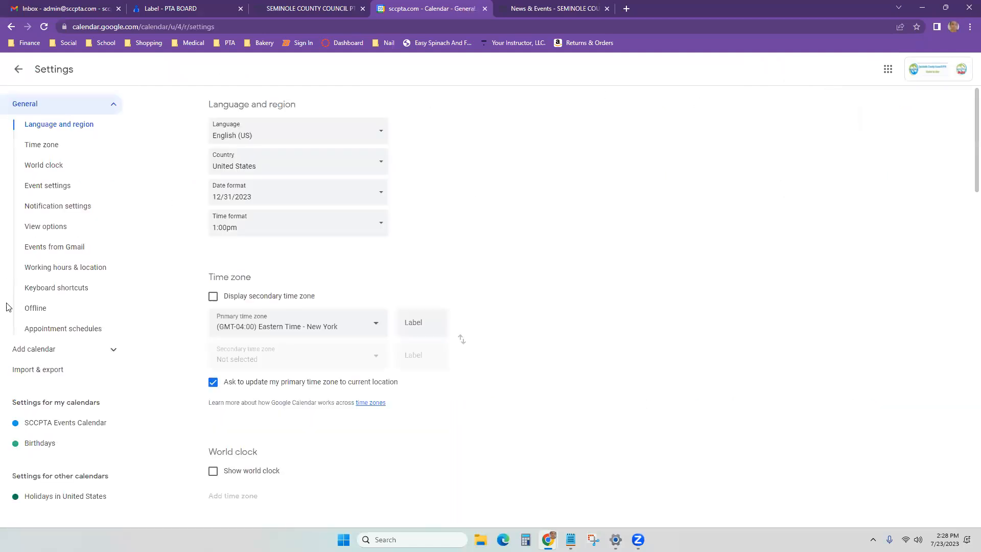
{"action": "left_click", "coordinate": [73, 425]}
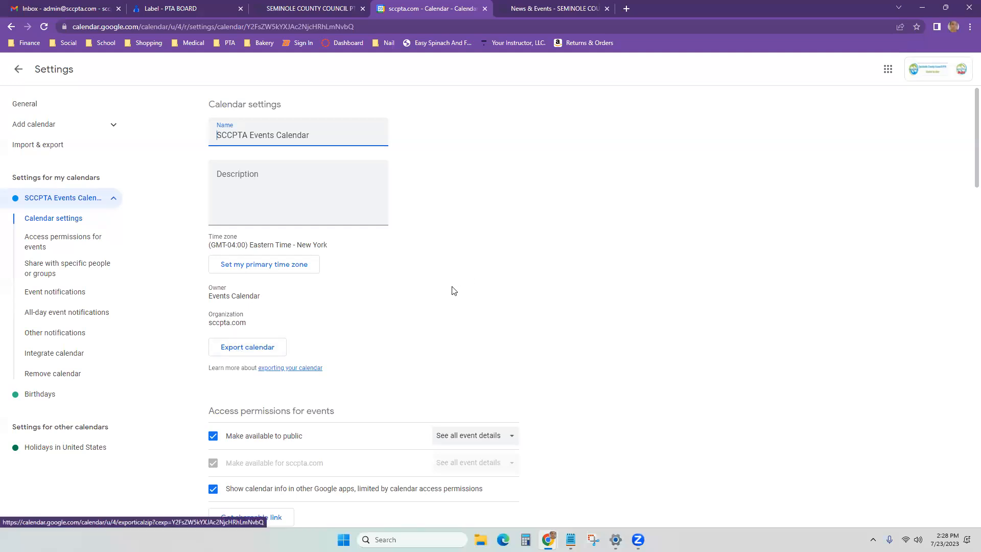
{"action": "scroll", "coordinate": [438, 294], "scroll_direction": "down", "scroll_amount": 2}
{"action": "scroll", "coordinate": [439, 292], "scroll_direction": "down", "scroll_amount": 3}
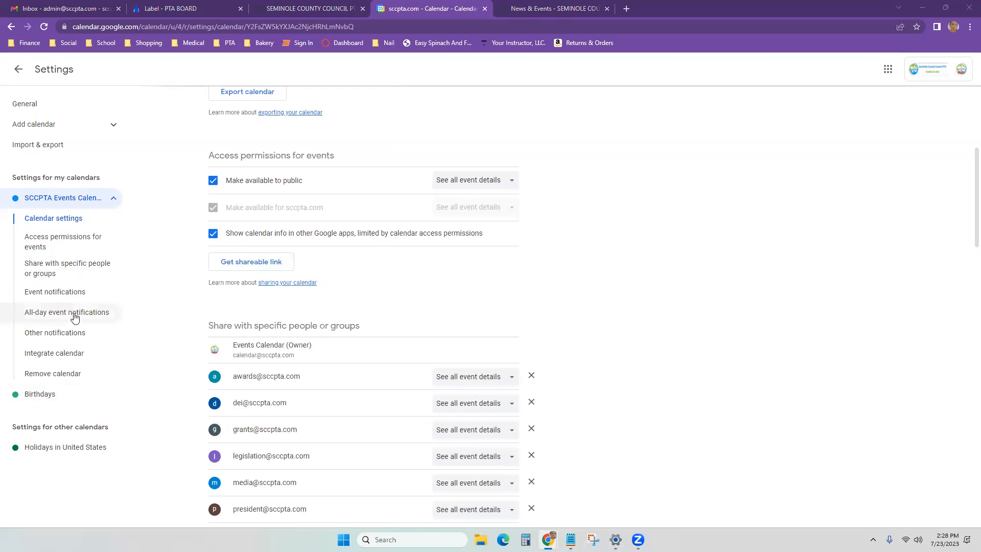
{"action": "left_click", "coordinate": [54, 148]}
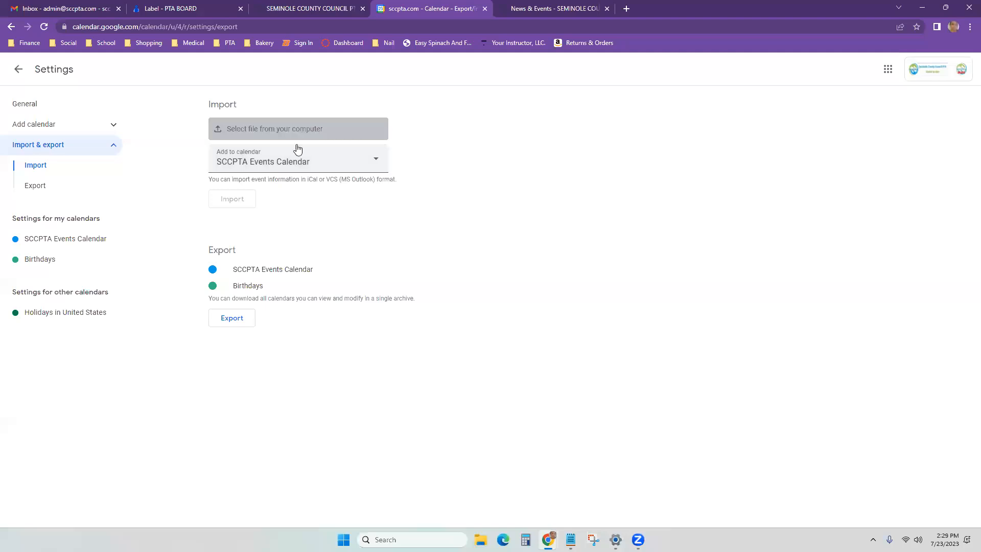
{"action": "left_click_drag", "start_coordinate": [308, 179], "coordinate": [335, 180]}
{"action": "left_click", "coordinate": [346, 209]}
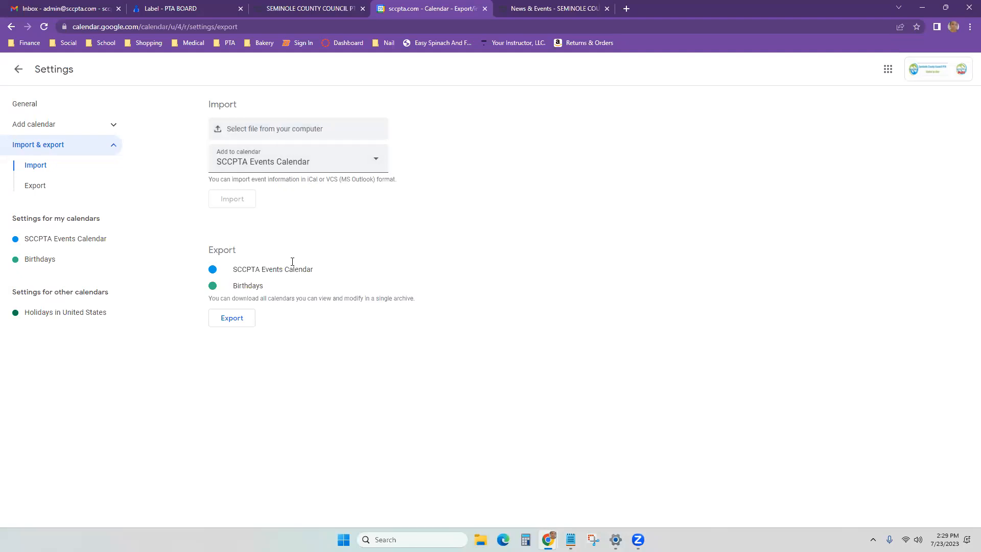
{"action": "left_click", "coordinate": [34, 105]}
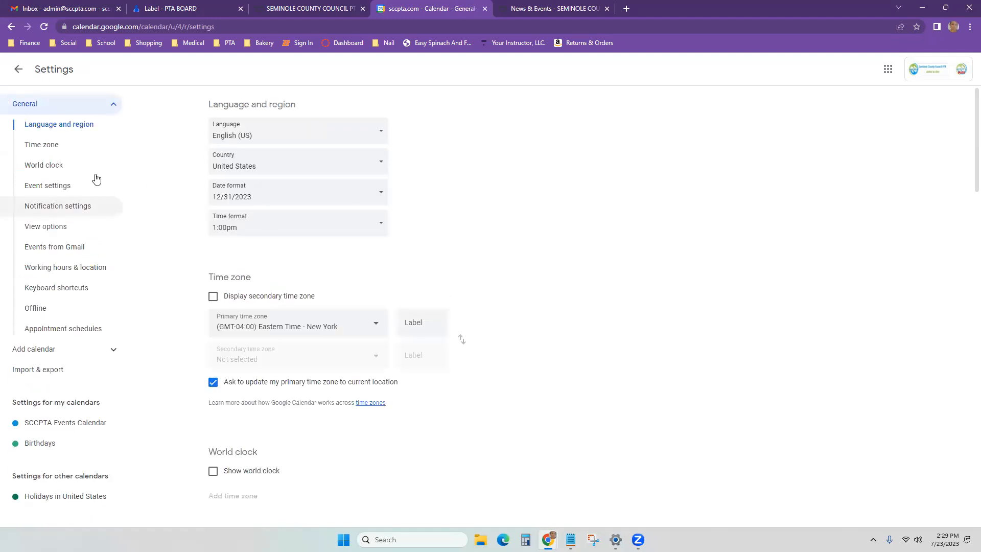
Step: Review General settings, check Monday's working-location choices unchanged, and return to the July 2023 month view
{"action": "scroll", "coordinate": [375, 296], "scroll_direction": "down", "scroll_amount": 2}
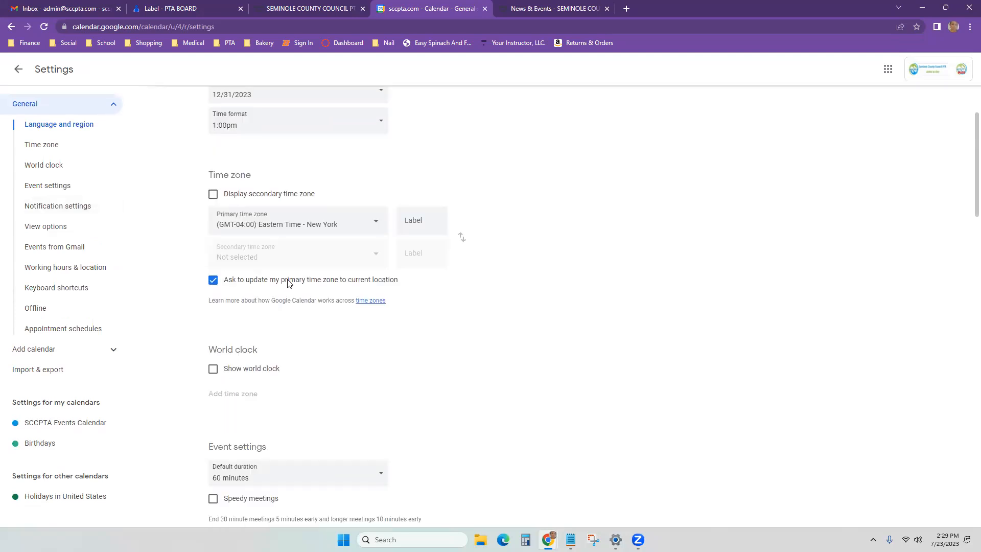
{"action": "scroll", "coordinate": [302, 326], "scroll_direction": "down", "scroll_amount": 7}
{"action": "scroll", "coordinate": [302, 337], "scroll_direction": "down", "scroll_amount": 6}
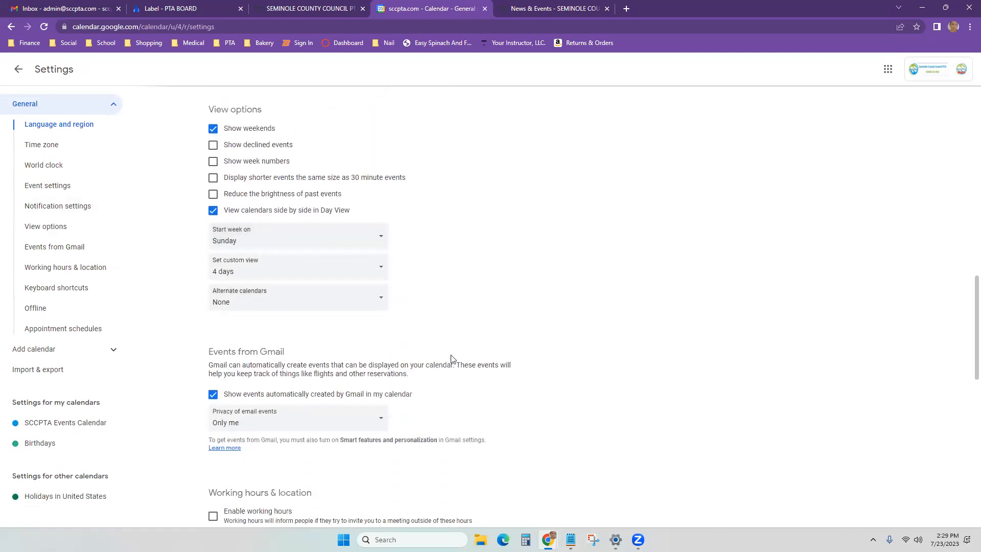
{"action": "scroll", "coordinate": [440, 343], "scroll_direction": "down", "scroll_amount": 2}
{"action": "scroll", "coordinate": [444, 335], "scroll_direction": "down", "scroll_amount": 3}
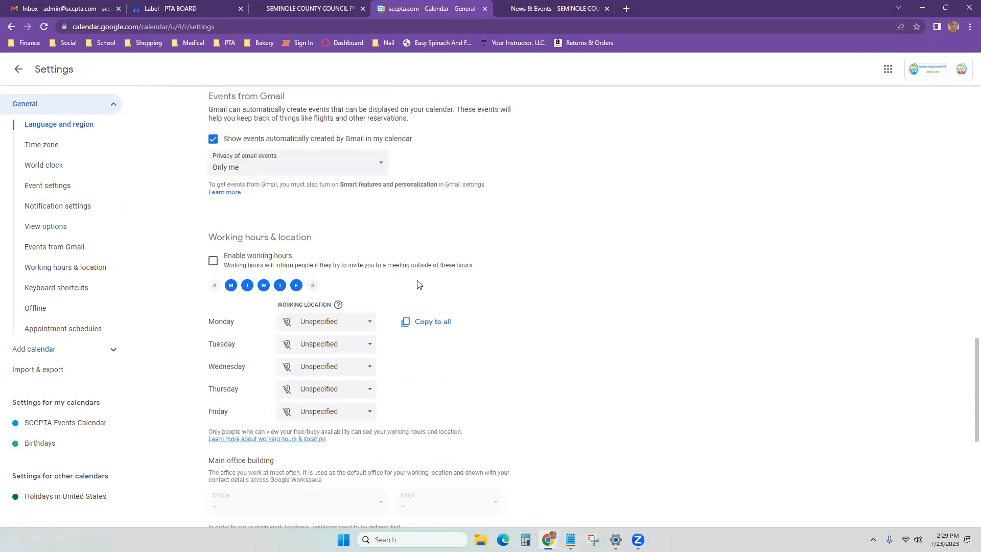
{"action": "left_click", "coordinate": [370, 323]}
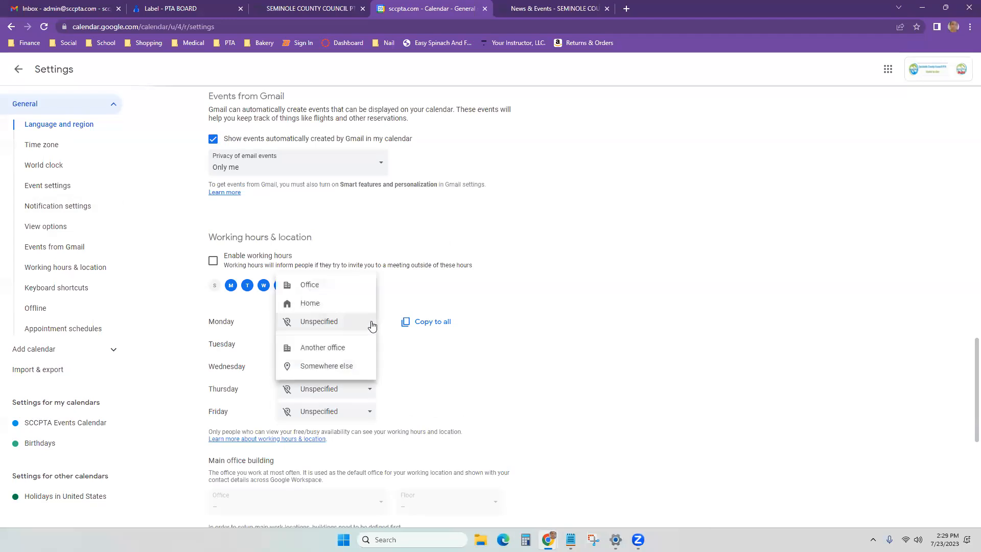
{"action": "left_click", "coordinate": [250, 382]}
{"action": "scroll", "coordinate": [250, 383], "scroll_direction": "down", "scroll_amount": 7}
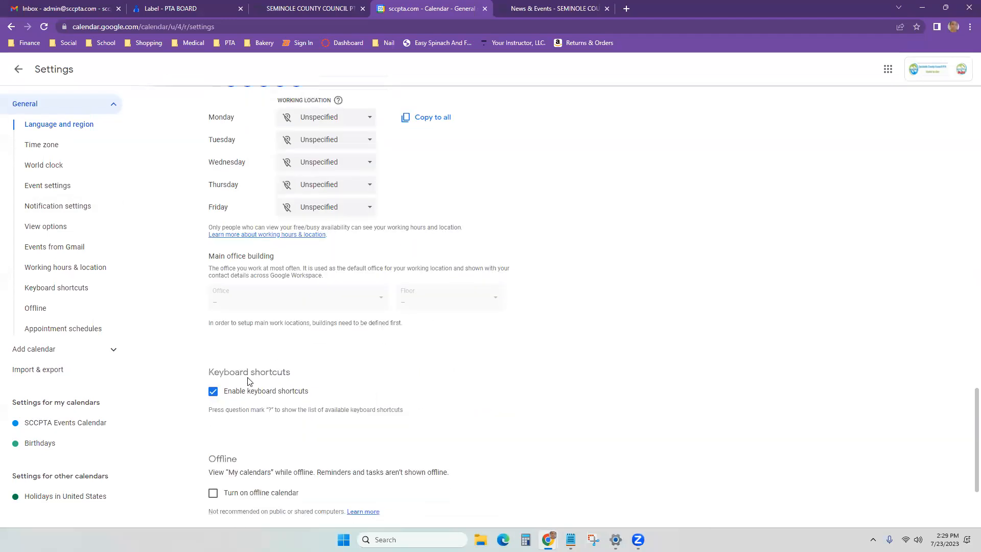
{"action": "scroll", "coordinate": [248, 410], "scroll_direction": "up", "scroll_amount": 20}
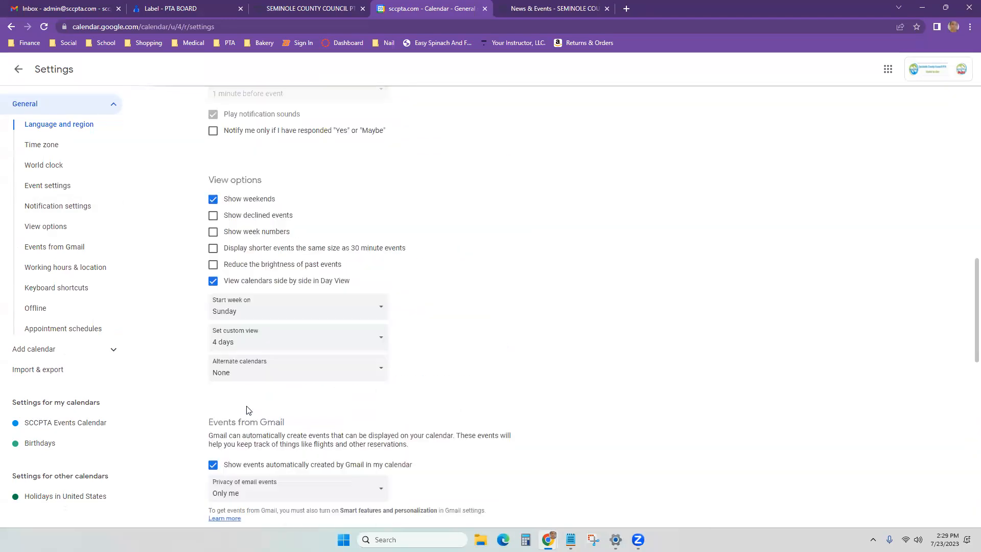
{"action": "left_click", "coordinate": [20, 74]}
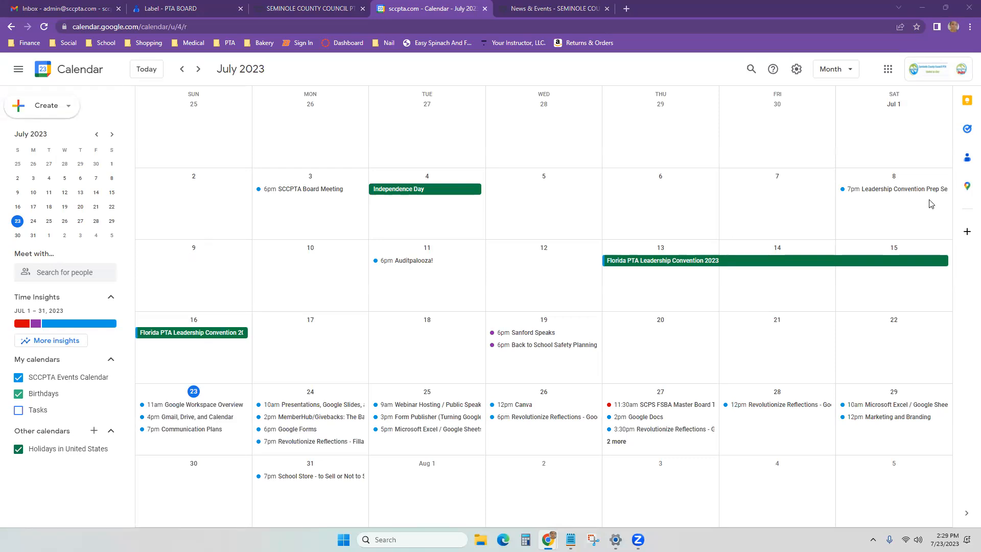
Step: Discard an accidental July 12 event draft and open Google Drive from the apps launcher
{"action": "left_click", "coordinate": [541, 266]}
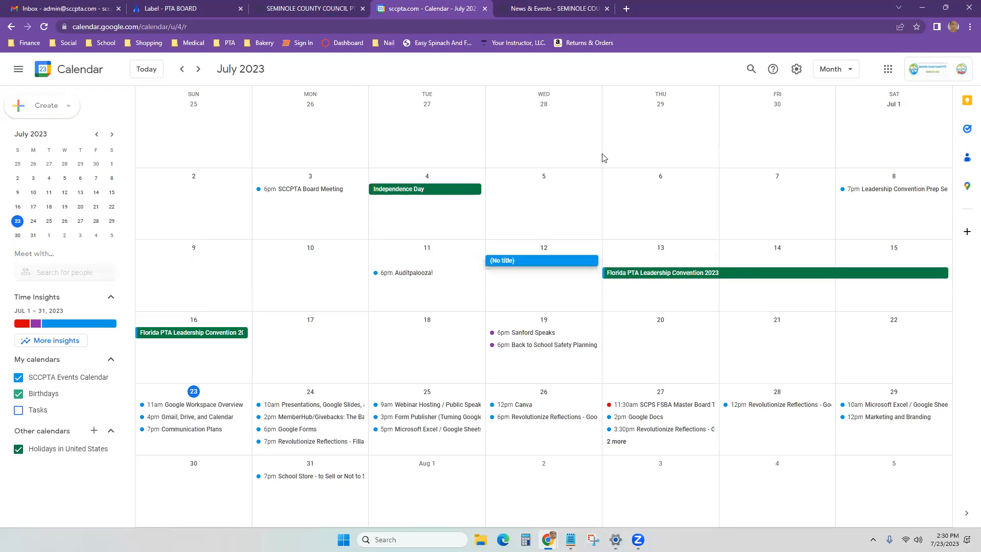
{"action": "left_click", "coordinate": [492, 74]}
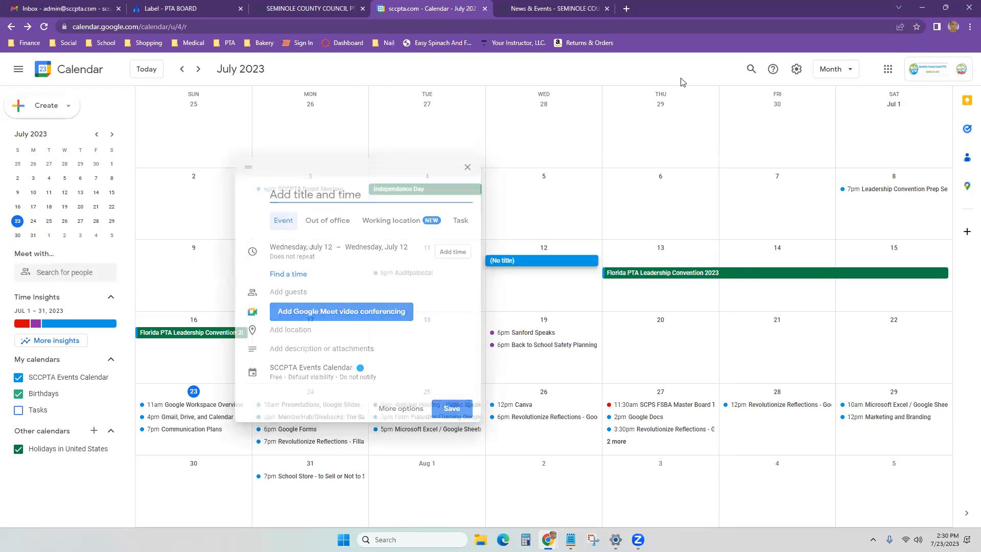
{"action": "left_click", "coordinate": [888, 71]}
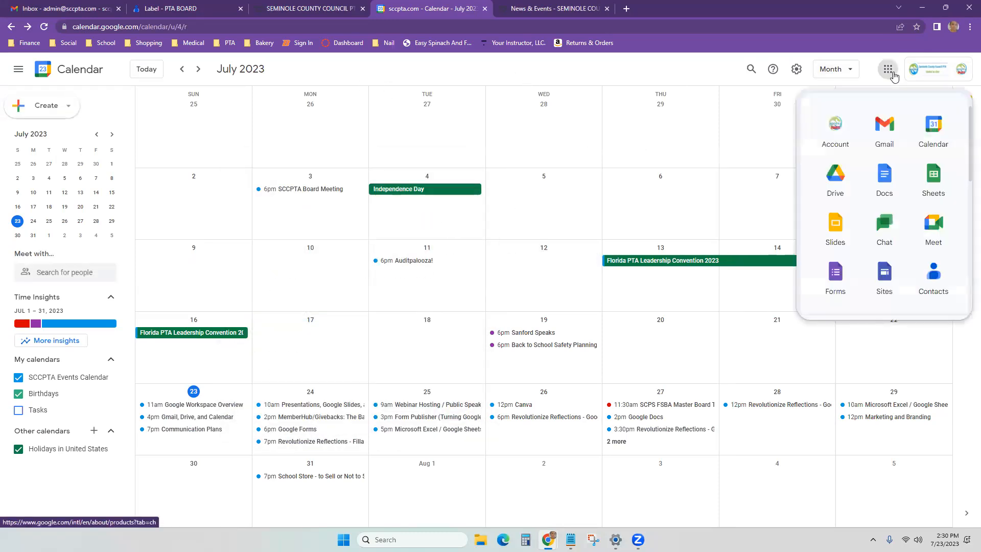
{"action": "left_click", "coordinate": [836, 182]}
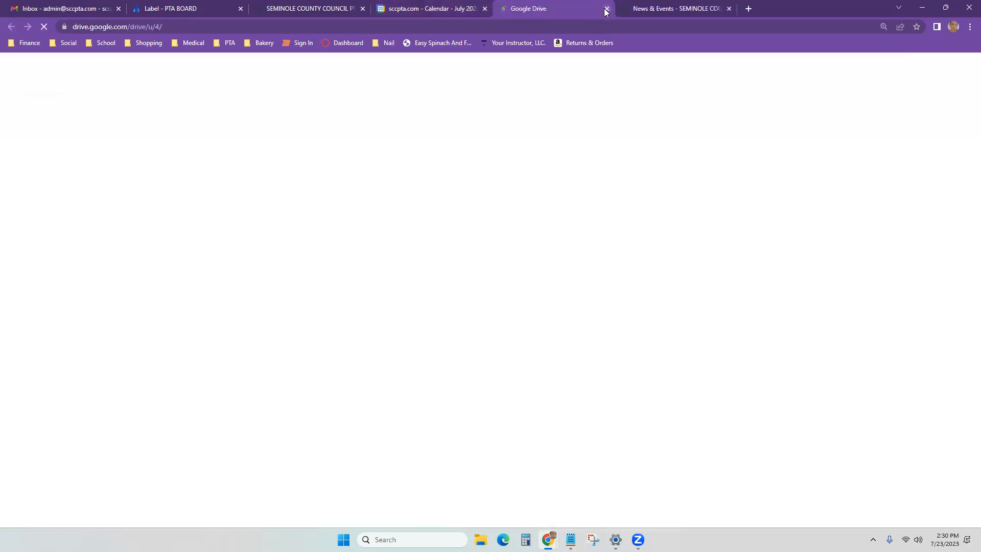
Step: Close that Drive tab and reopen Google Drive from Gmail's apps launcher, showing My Drive
{"action": "left_click", "coordinate": [606, 9]}
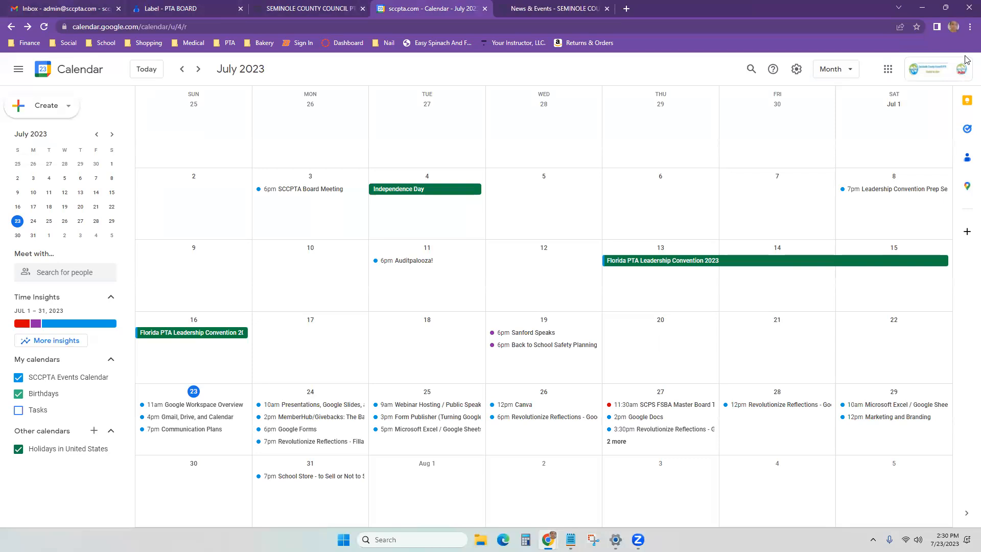
{"action": "key", "text": "ctrl+1"}
{"action": "left_click", "coordinate": [879, 71]}
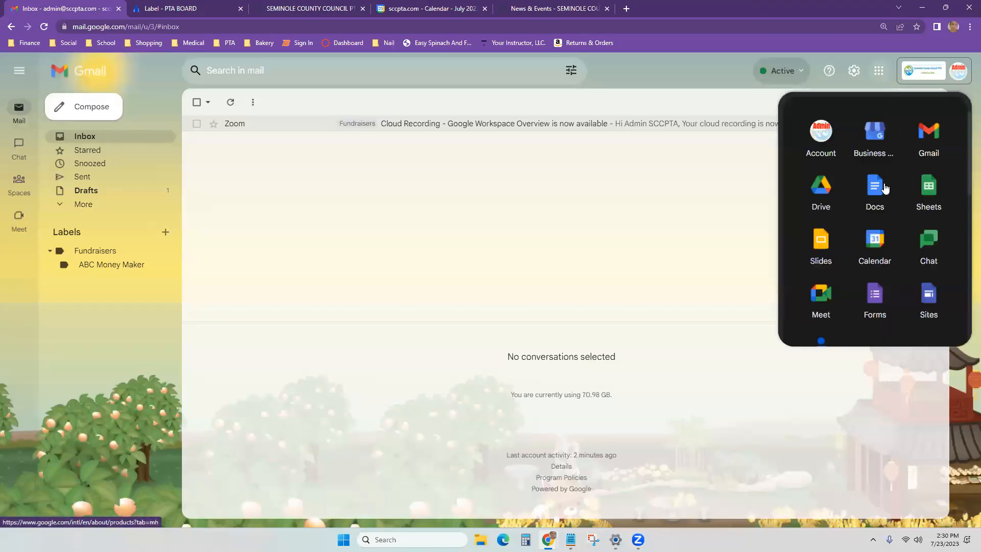
{"action": "left_click", "coordinate": [824, 193]}
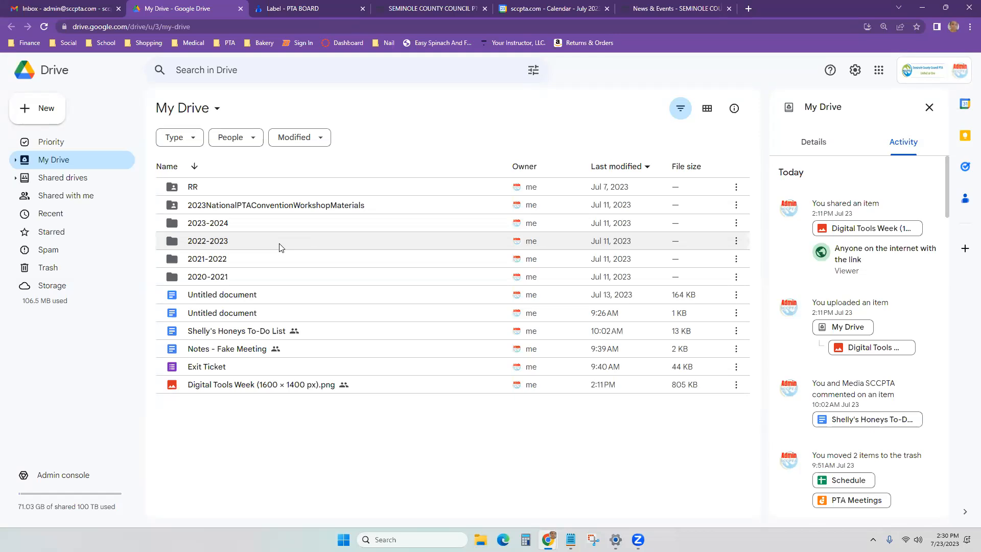
Step: Look at Shared drives, go back to My Drive, and focus the Search in Drive bar
{"action": "left_click", "coordinate": [77, 200]}
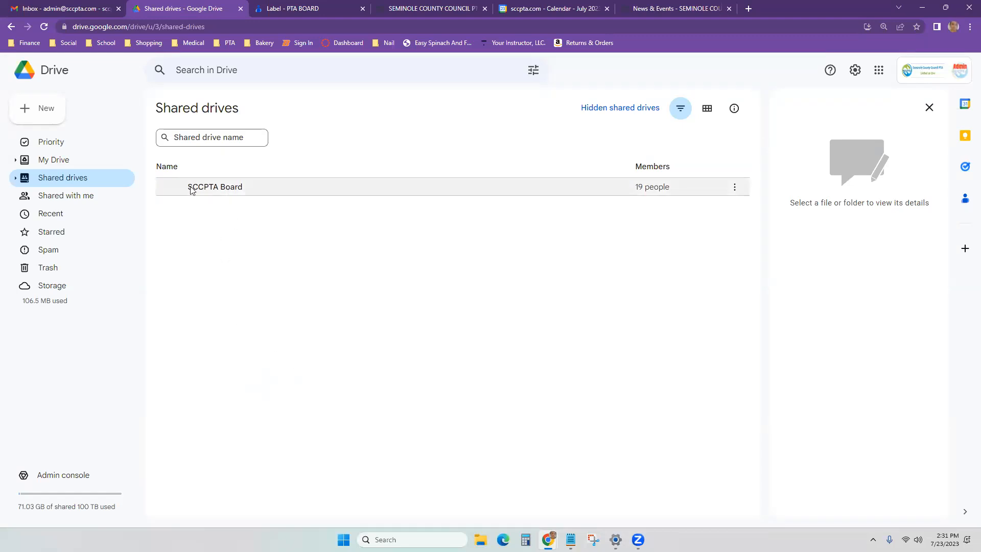
{"action": "left_click", "coordinate": [46, 162]}
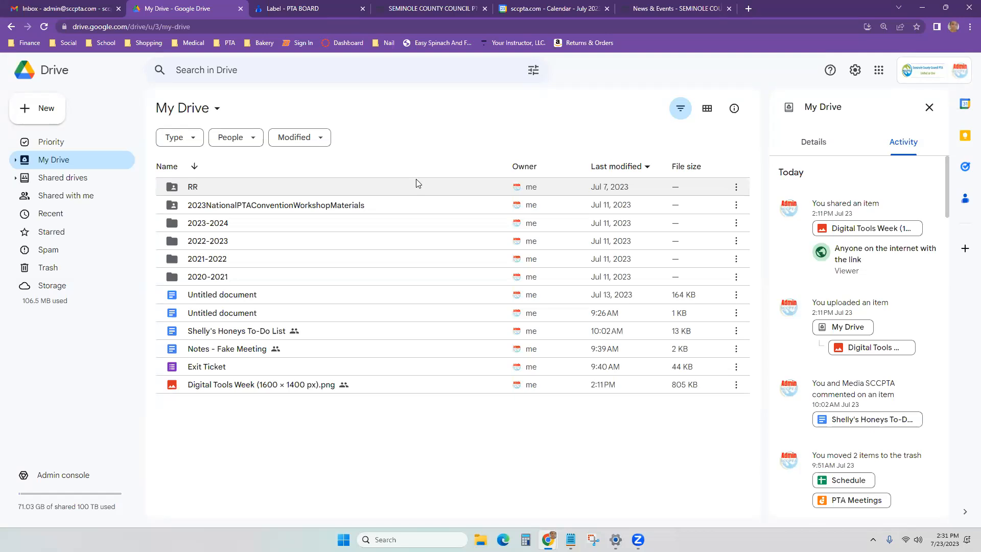
{"action": "left_click", "coordinate": [399, 73]}
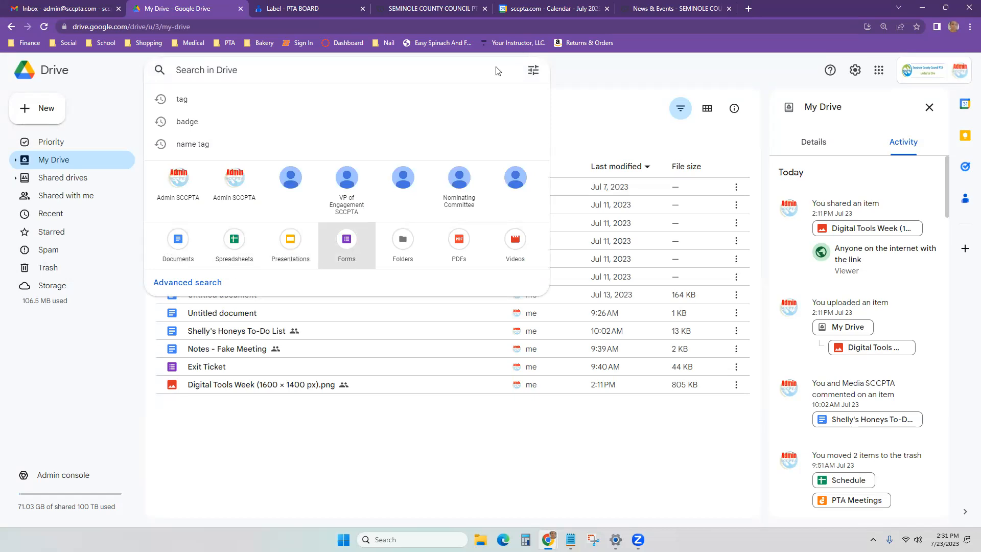
{"action": "left_click", "coordinate": [533, 70]}
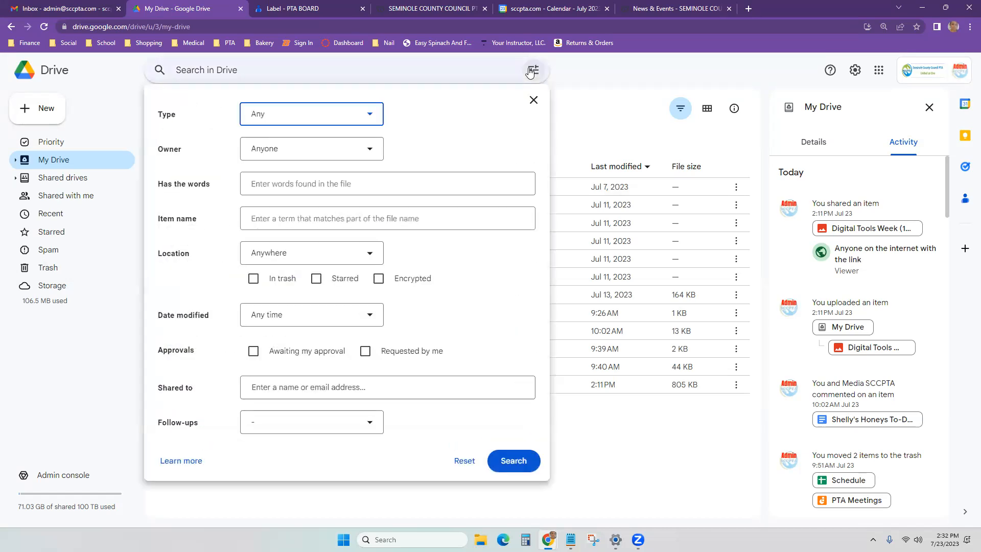
{"action": "left_click", "coordinate": [286, 147]}
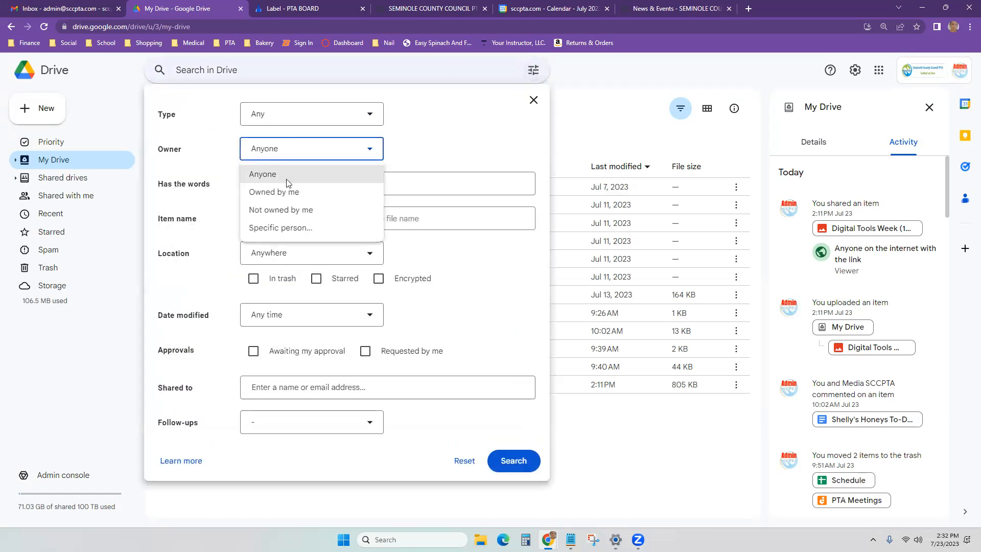
{"action": "left_click", "coordinate": [282, 228]}
{"action": "left_click", "coordinate": [472, 147]}
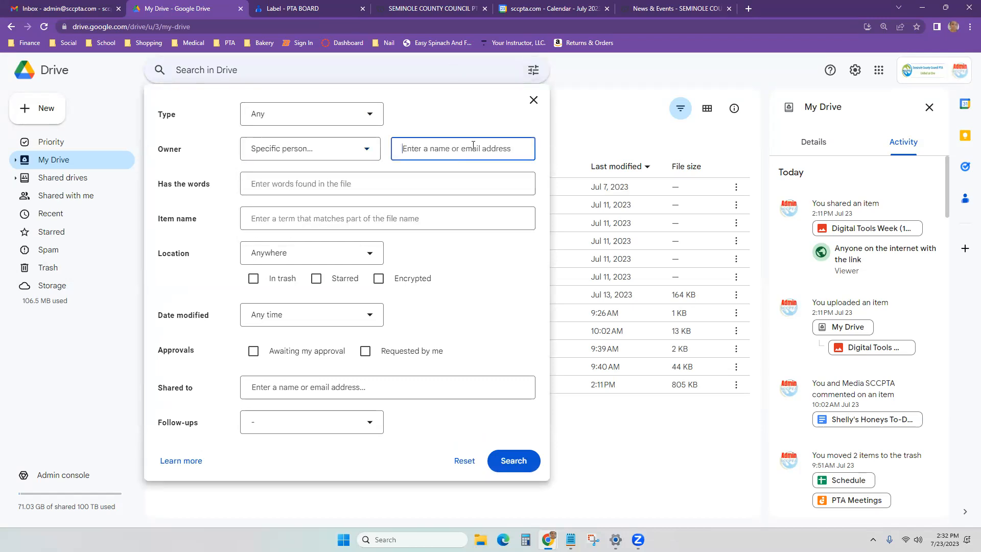
{"action": "type", "text": "preside"}
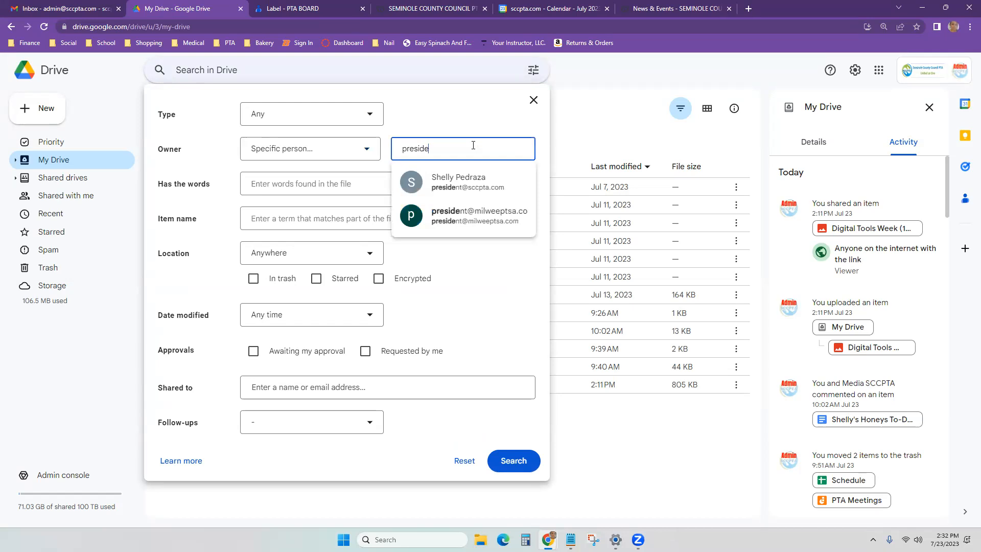
{"action": "left_click", "coordinate": [474, 185]}
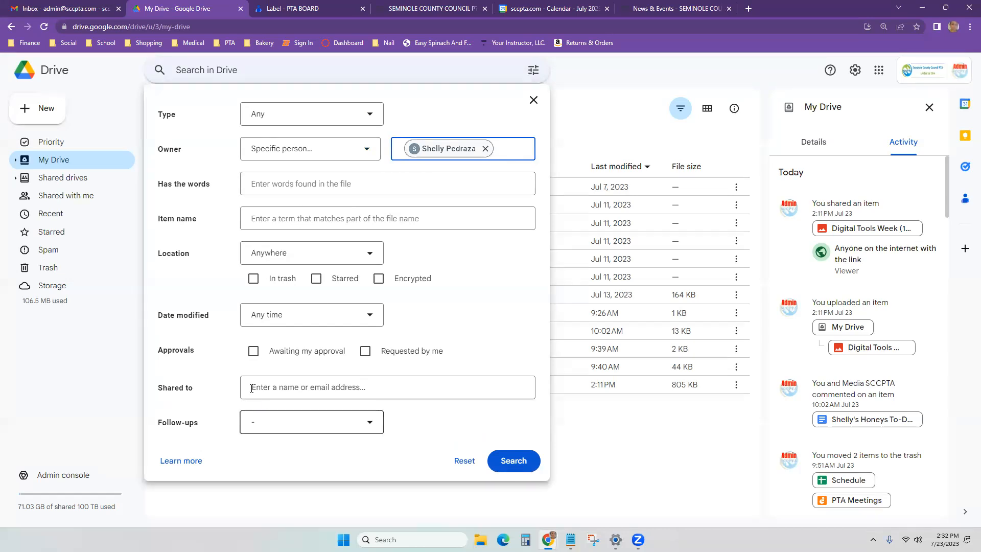
{"action": "left_click", "coordinate": [484, 149]}
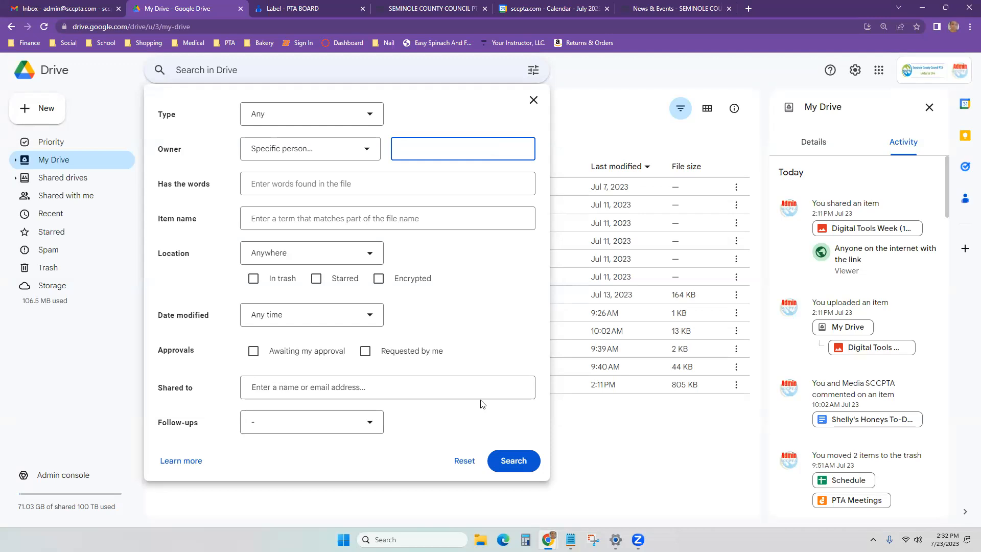
{"action": "left_click", "coordinate": [666, 455]}
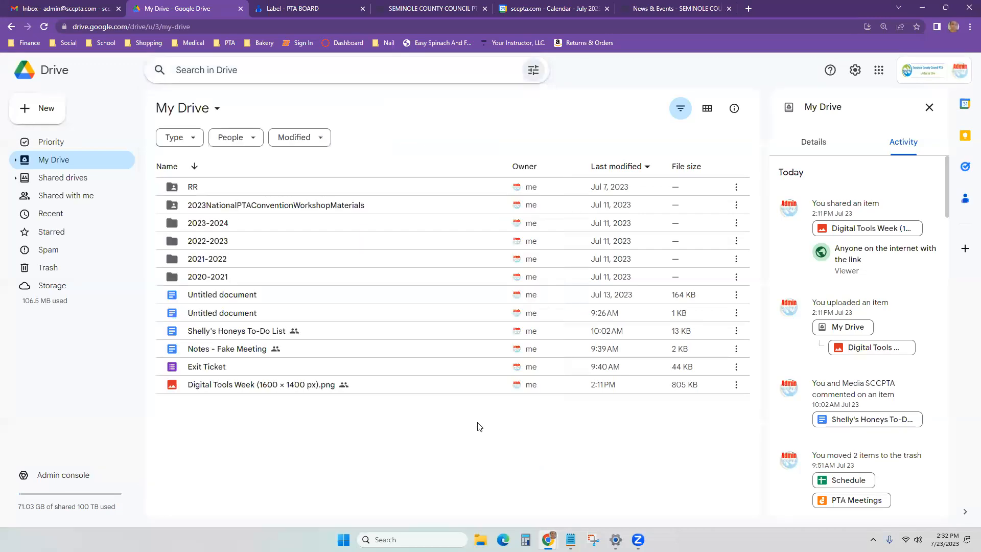
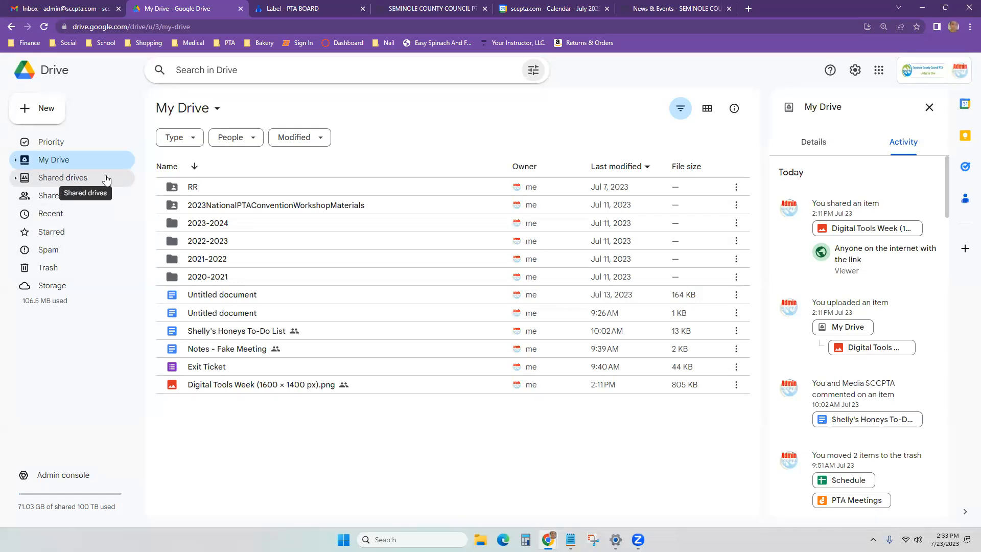
Step: Rename the older Untitled document to '20230723 FILE'
{"action": "right_click", "coordinate": [226, 299]}
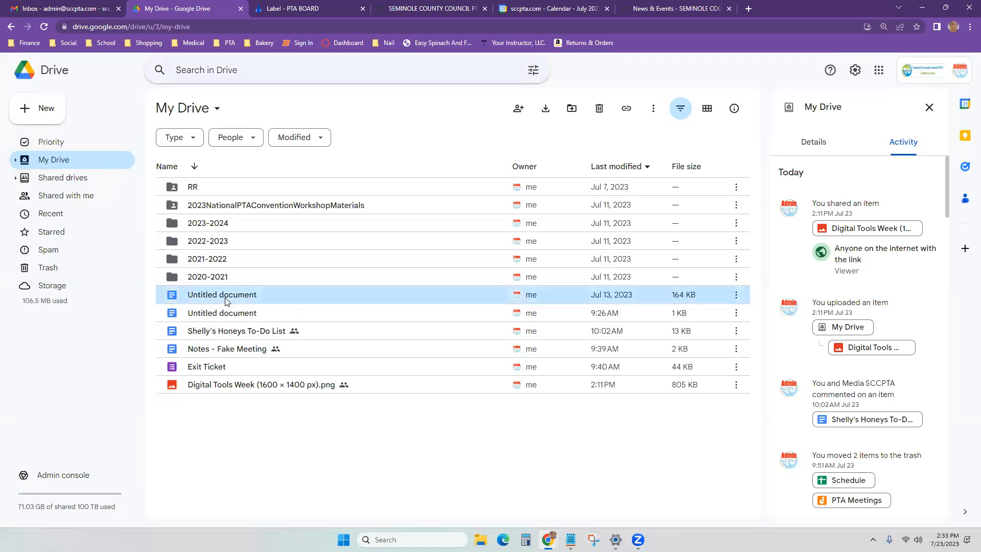
{"action": "left_click", "coordinate": [280, 358]}
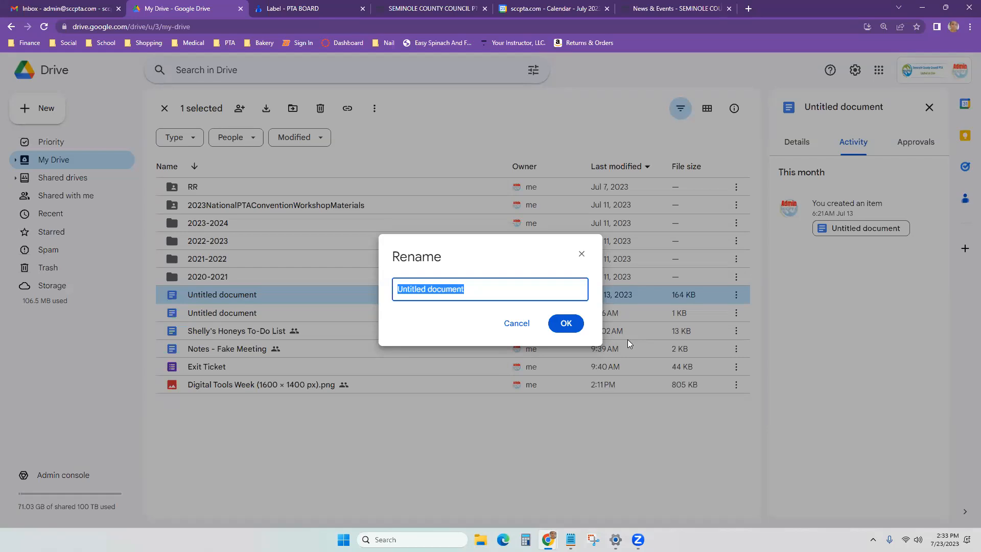
{"action": "type", "text": "202307"}
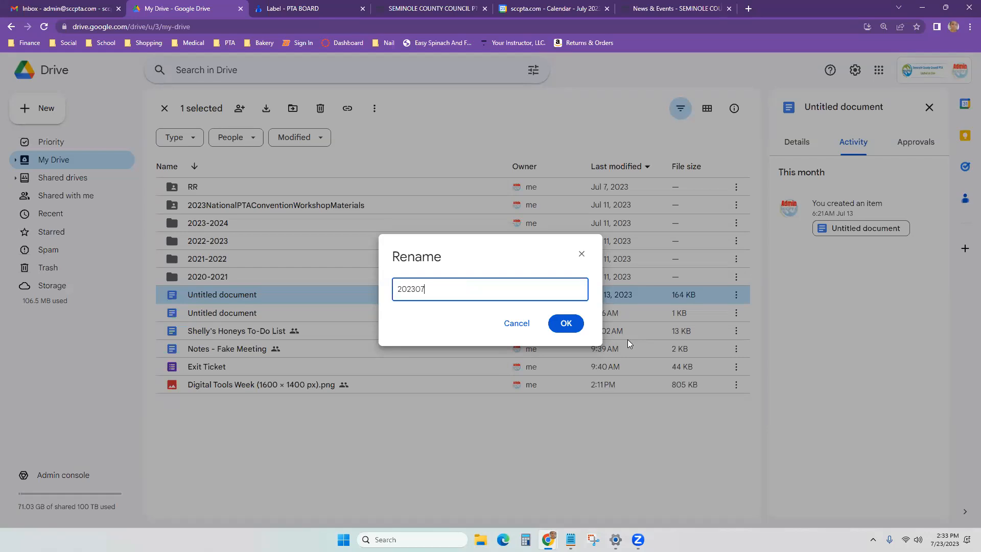
{"action": "type", "text": "23 FILE"}
{"action": "left_click", "coordinate": [562, 327]}
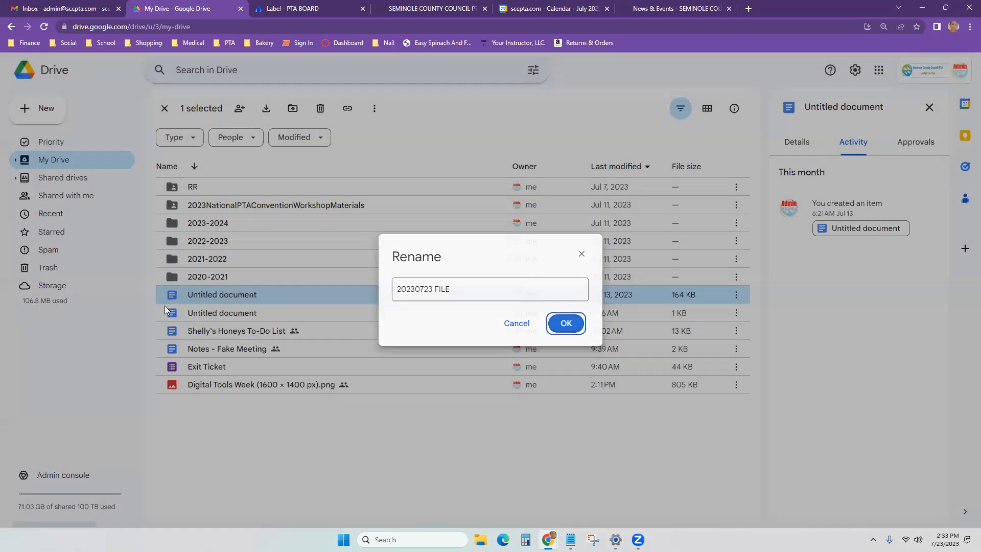
Step: Start renaming the other Untitled document, entering '20230823 FILE'
{"action": "left_click", "coordinate": [199, 300]}
{"action": "right_click", "coordinate": [199, 301]}
{"action": "left_click", "coordinate": [211, 292]}
{"action": "right_click", "coordinate": [211, 293]}
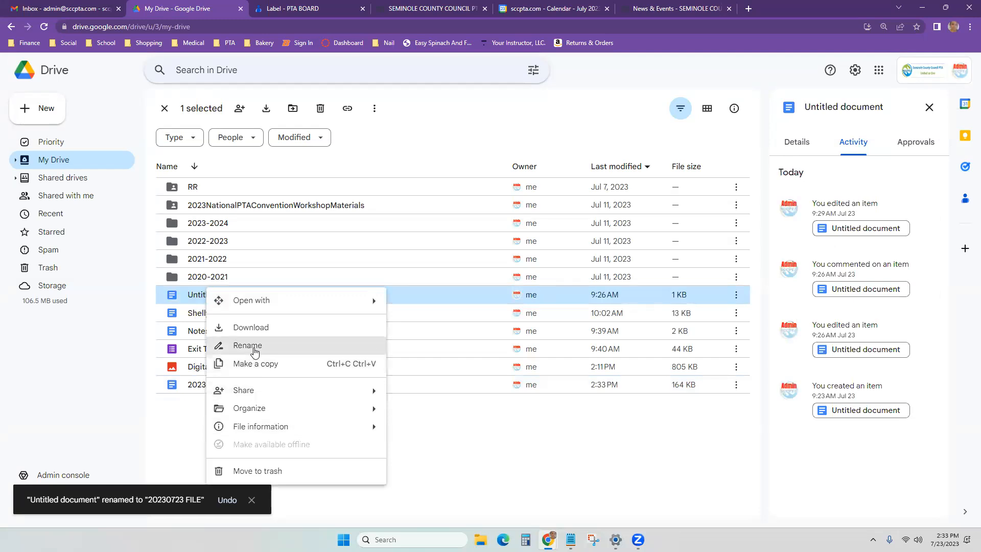
{"action": "key", "text": "Return"}
{"action": "type", "text": "202"}
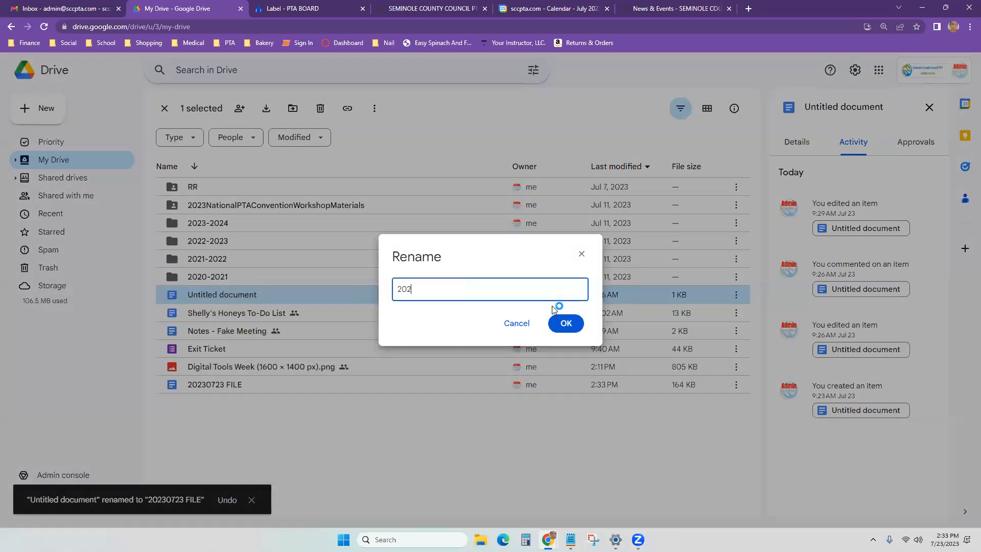
{"action": "type", "text": "30823"}
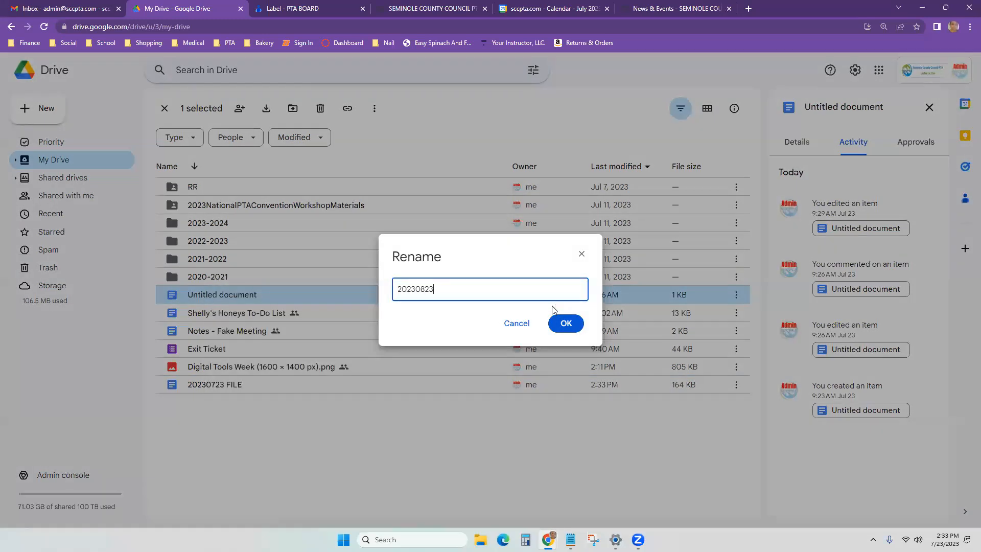
{"action": "type", "text": " FILE"}
Step: Confirm the name '20230823 FILE' for the second document, then go to Shared drives
{"action": "left_click", "coordinate": [563, 323]}
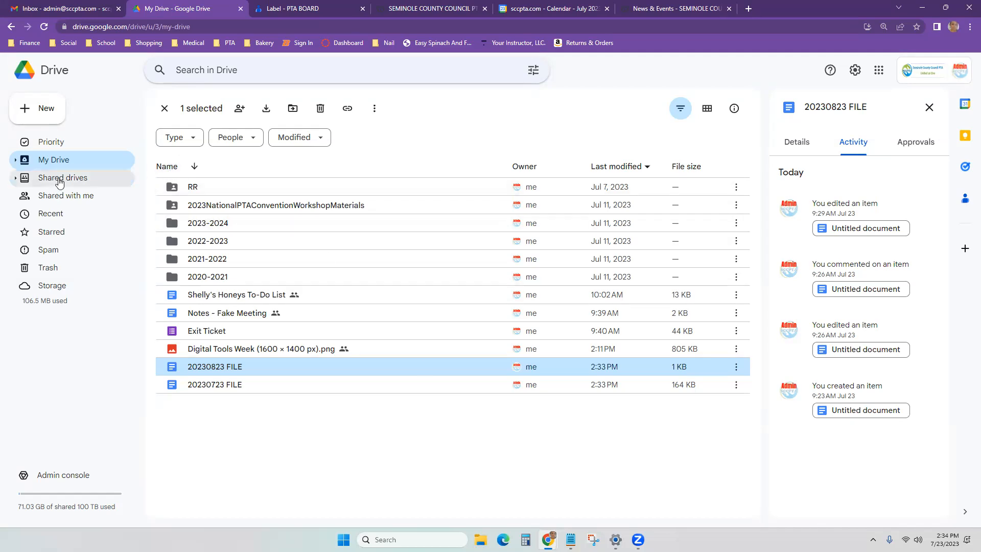
{"action": "left_click", "coordinate": [60, 180]}
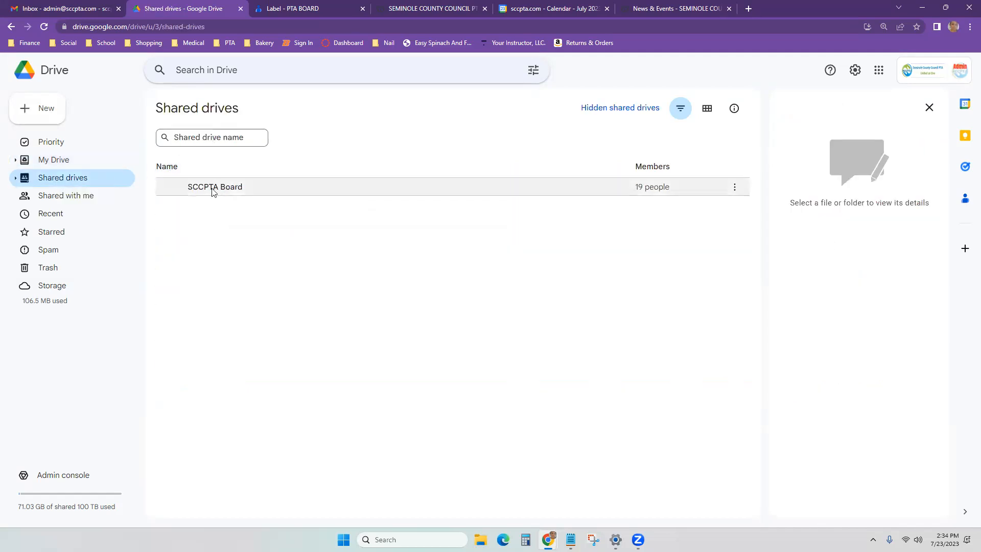
Step: Open the SCCPTA Board shared drive and scroll through its Treasurer, Secretary and Media folders
{"action": "left_click", "coordinate": [31, 161]}
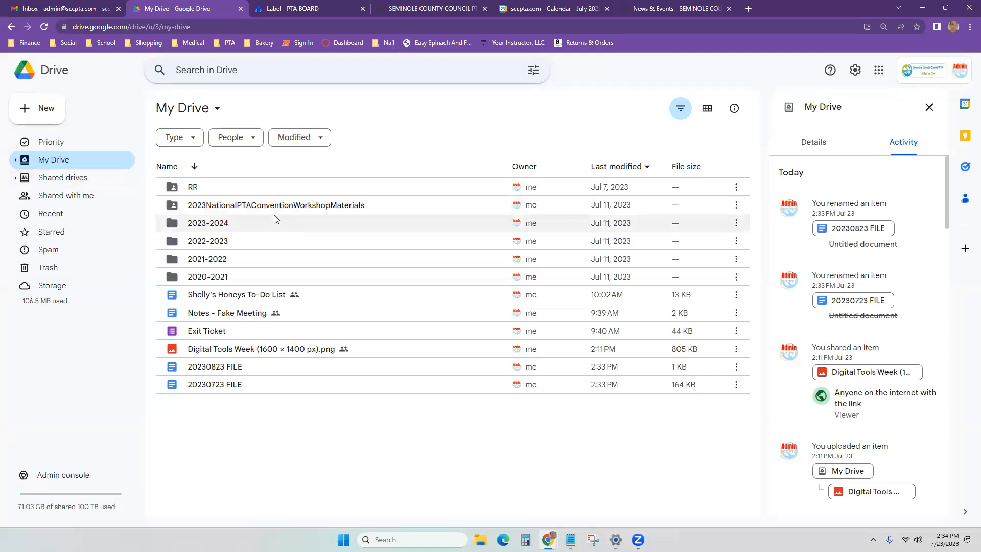
{"action": "left_click", "coordinate": [70, 179]}
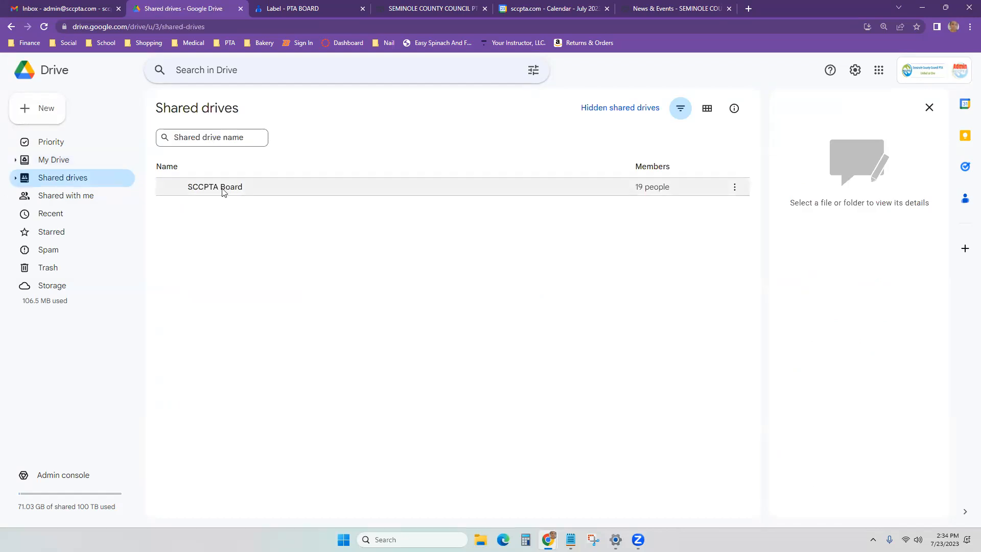
{"action": "double_click", "coordinate": [223, 188]}
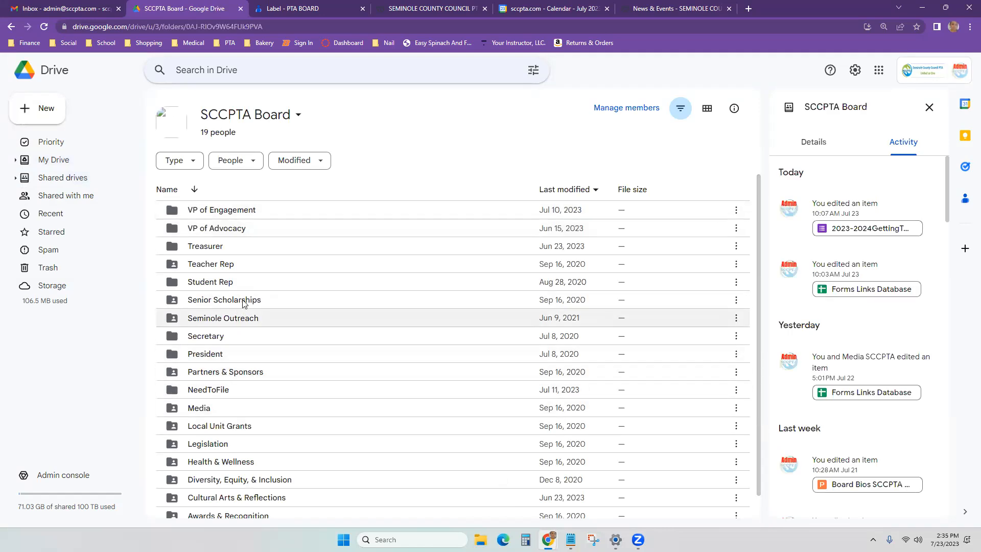
{"action": "scroll", "coordinate": [260, 388], "scroll_direction": "down", "scroll_amount": 1}
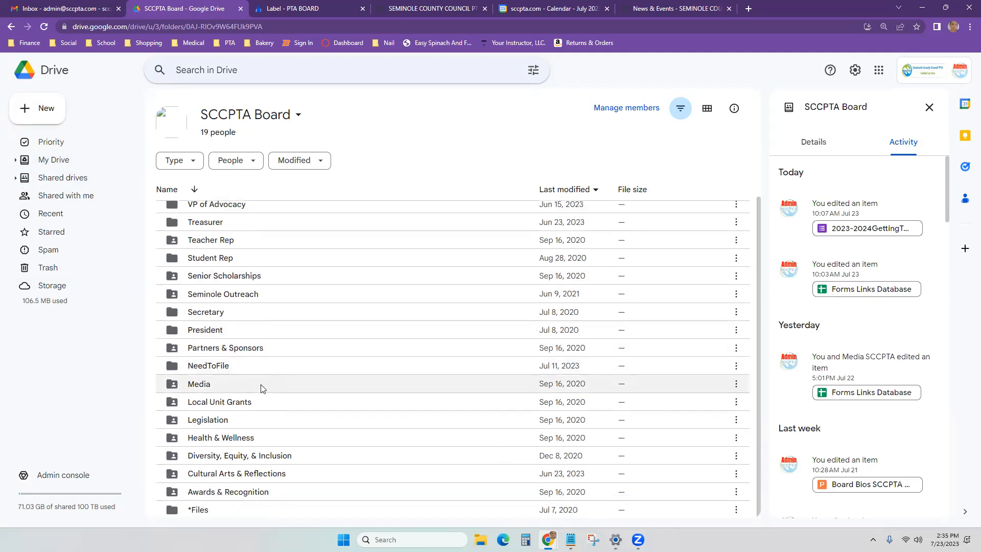
Step: Open the Seminole County Social Media Links spreadsheet from the Media folder, then return to SCCPTA Board
{"action": "double_click", "coordinate": [203, 383]}
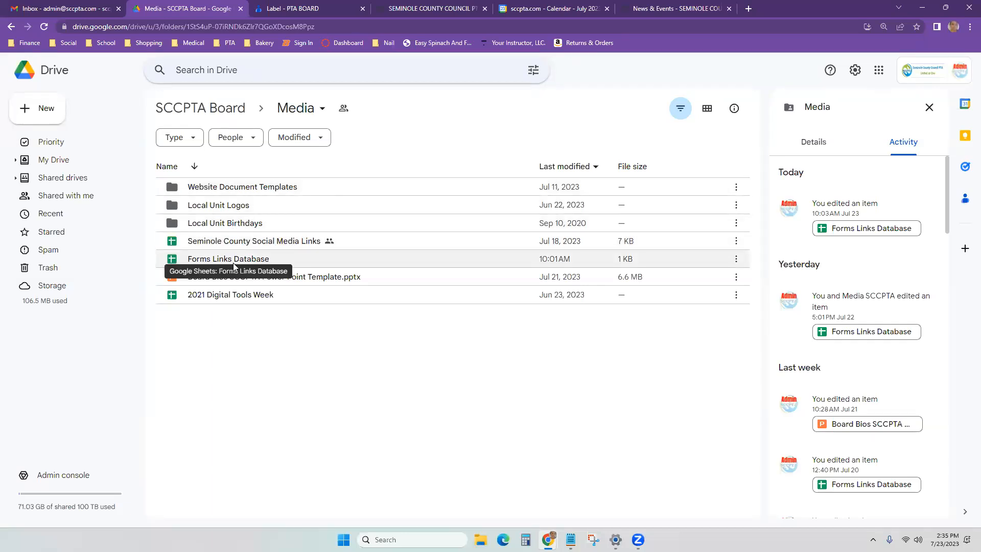
{"action": "double_click", "coordinate": [274, 243]}
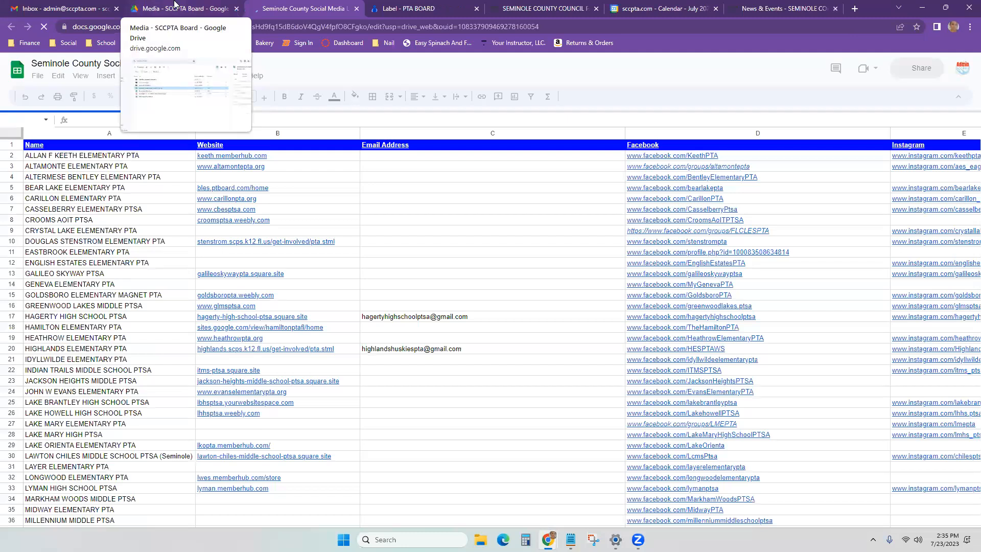
{"action": "left_click", "coordinate": [176, 7]}
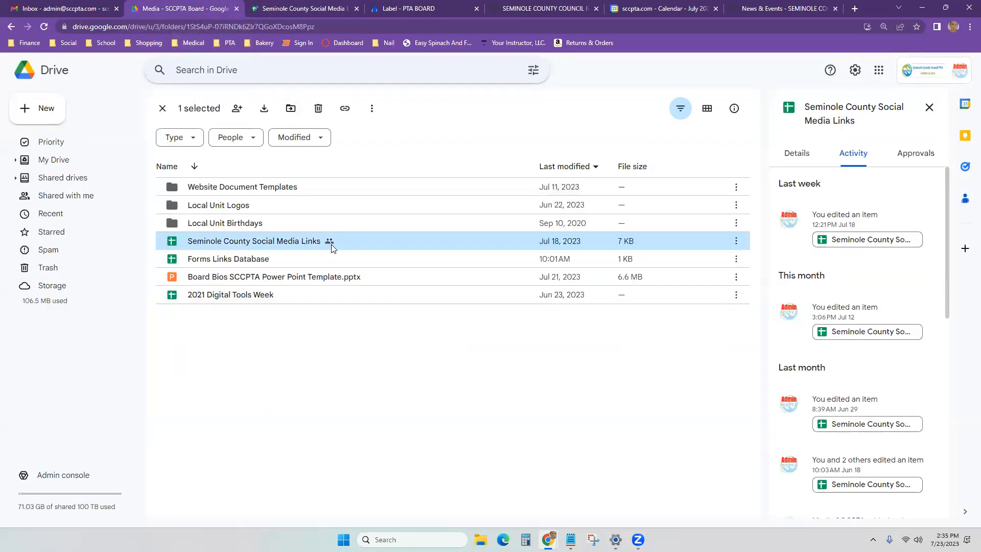
{"action": "left_click", "coordinate": [12, 27]}
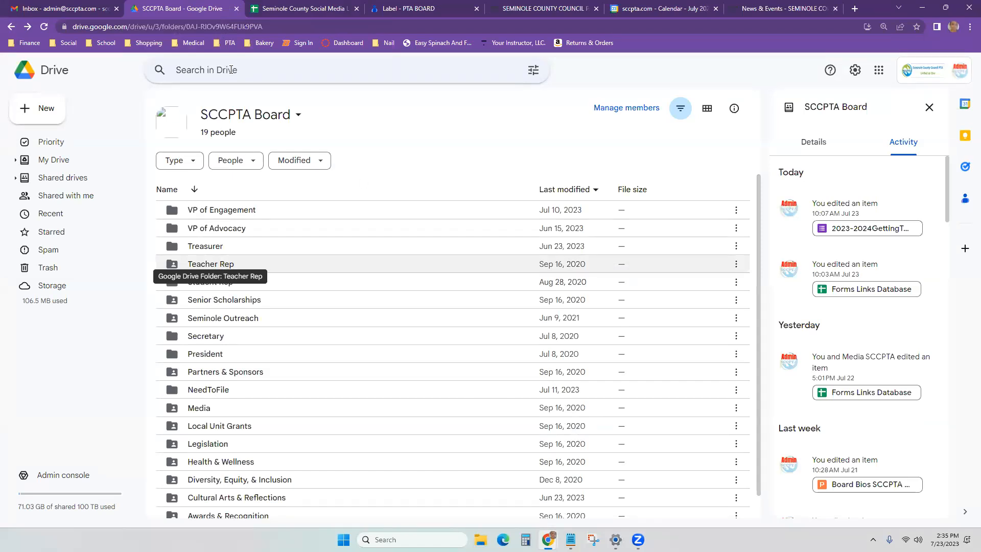
Step: Return to the Media folder and open sharing settings for Seminole County Social Media Links
{"action": "left_click", "coordinate": [28, 26]}
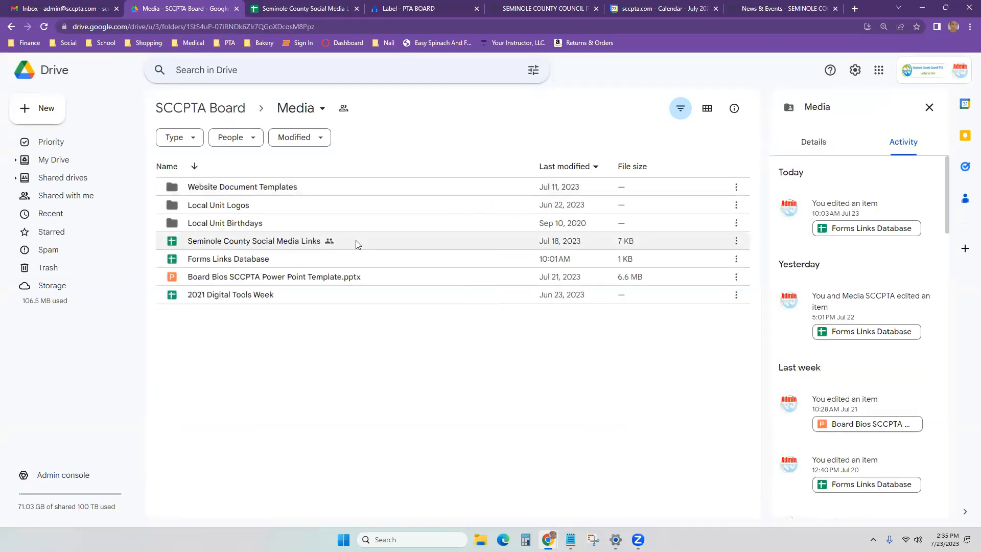
{"action": "left_click", "coordinate": [331, 246]}
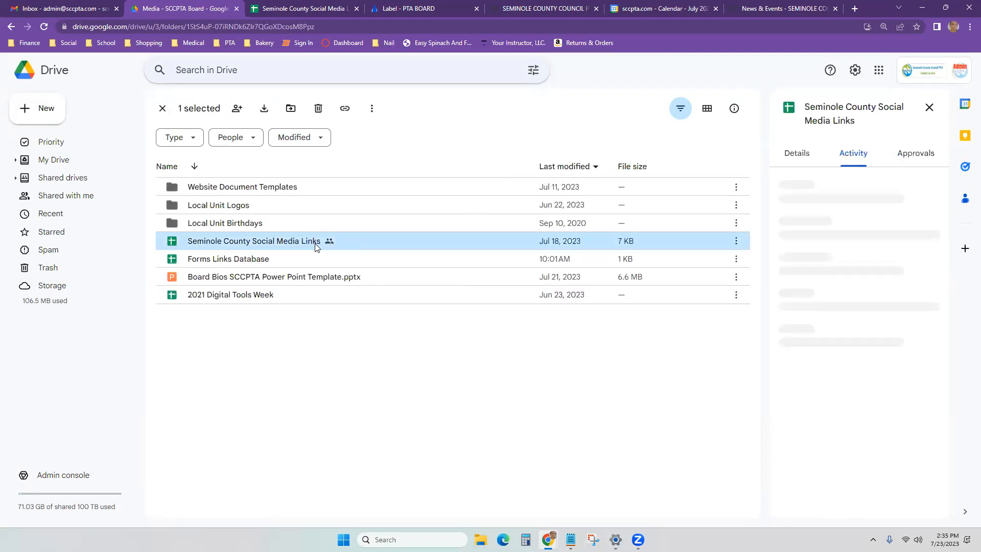
{"action": "right_click", "coordinate": [316, 247]}
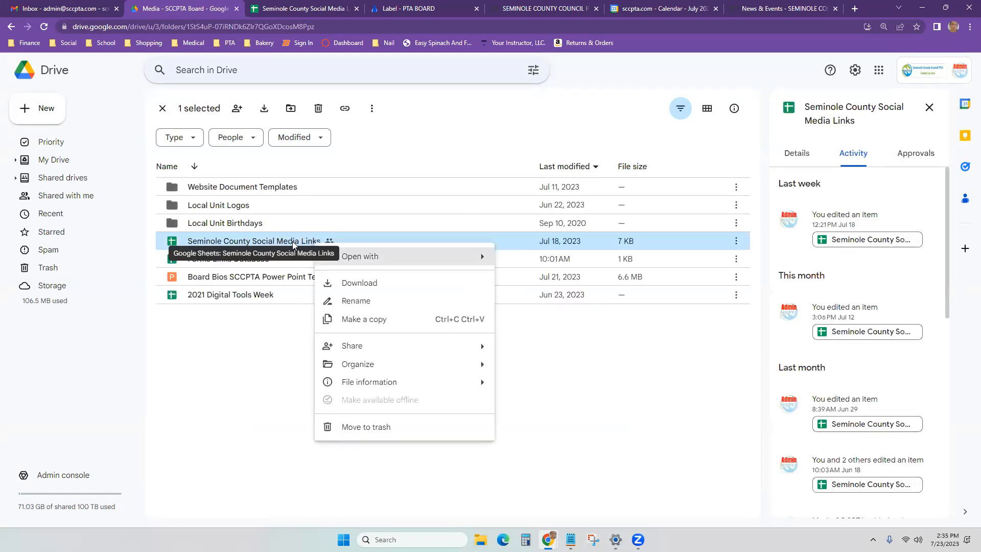
{"action": "left_click", "coordinate": [244, 405]}
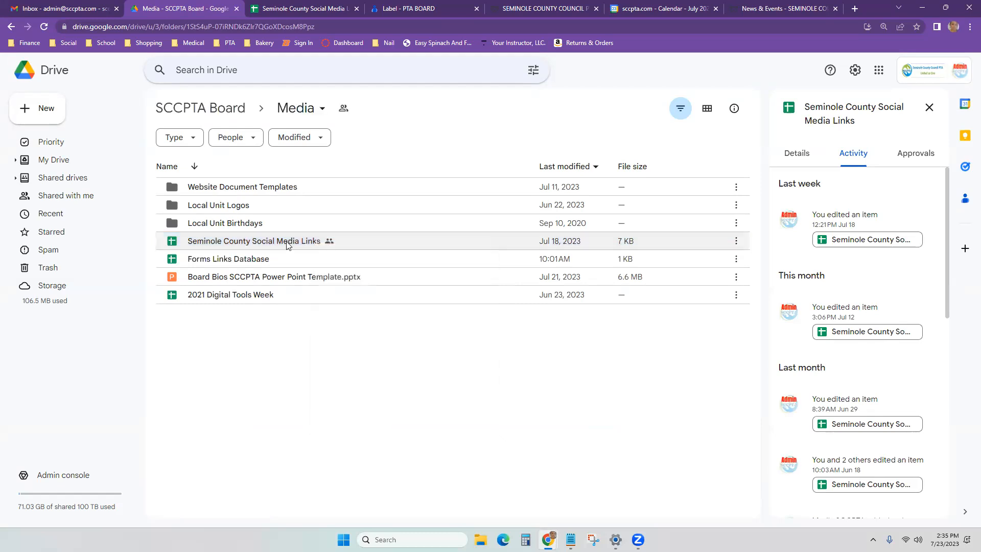
{"action": "left_click", "coordinate": [289, 243]}
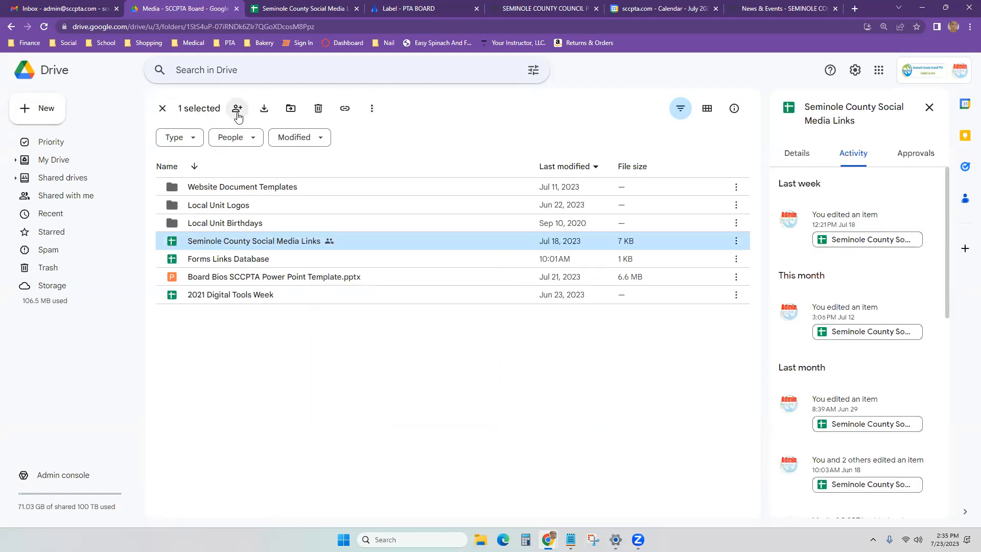
{"action": "right_click", "coordinate": [298, 240]}
{"action": "mouse_move", "coordinate": [334, 342]}
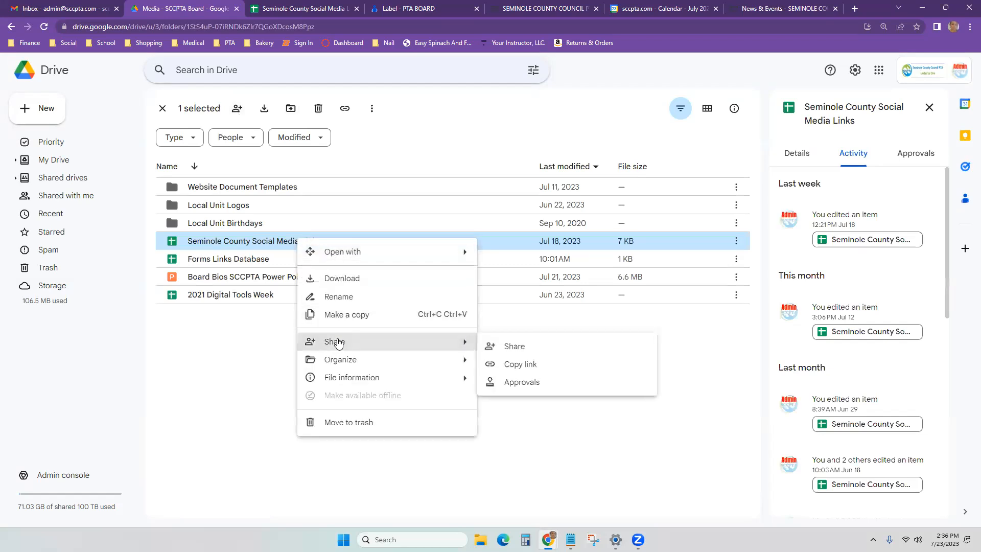
{"action": "left_click", "coordinate": [524, 347]}
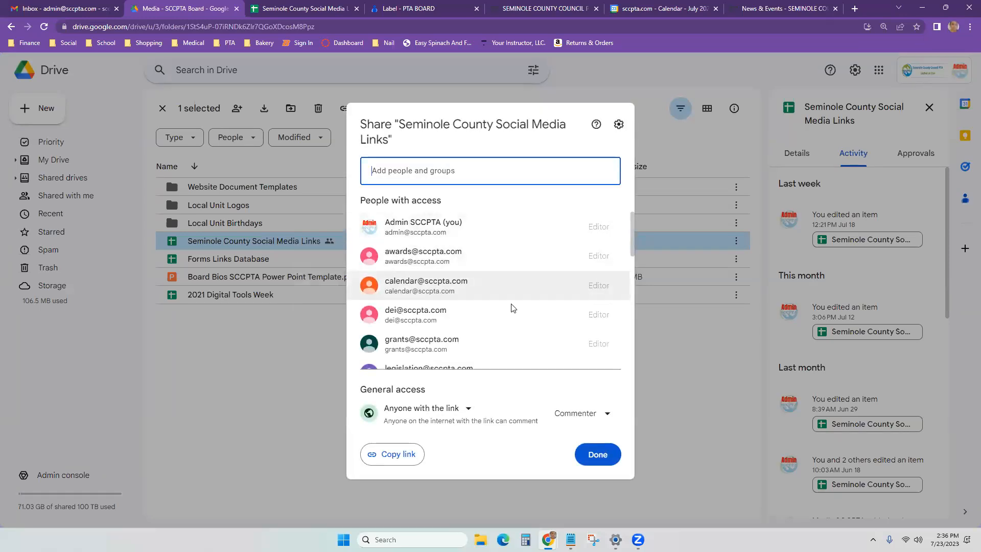
Step: Review the spreadsheet's people with access and leave link access as Commenter
{"action": "scroll", "coordinate": [508, 308], "scroll_direction": "down", "scroll_amount": 1}
{"action": "scroll", "coordinate": [508, 307], "scroll_direction": "down", "scroll_amount": 8}
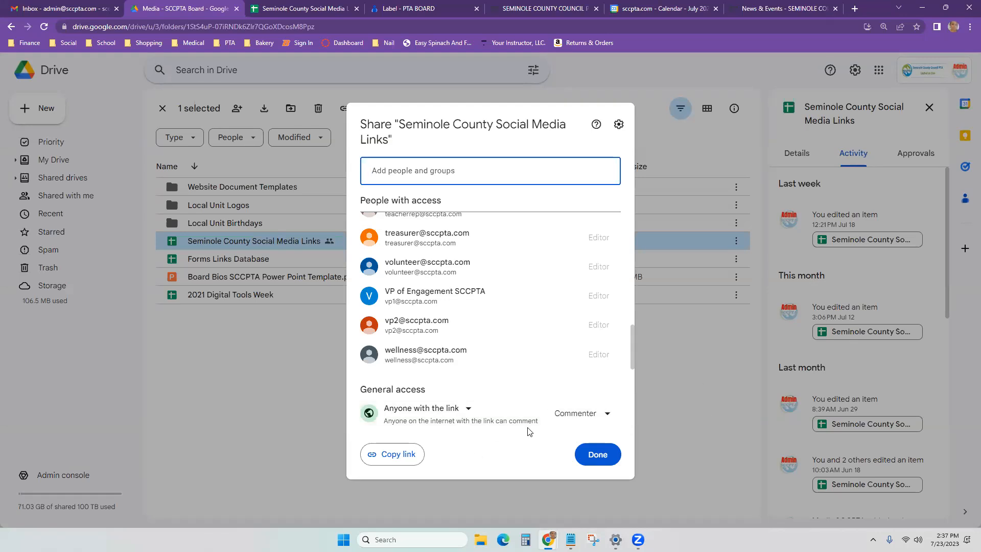
{"action": "left_click", "coordinate": [607, 420]}
{"action": "left_click", "coordinate": [677, 416]}
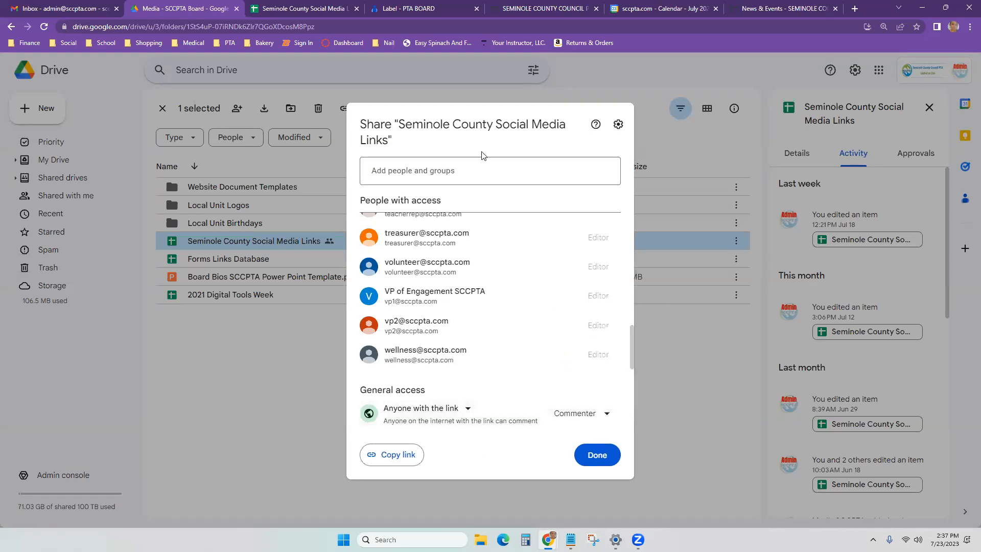
{"action": "left_click", "coordinate": [219, 271]}
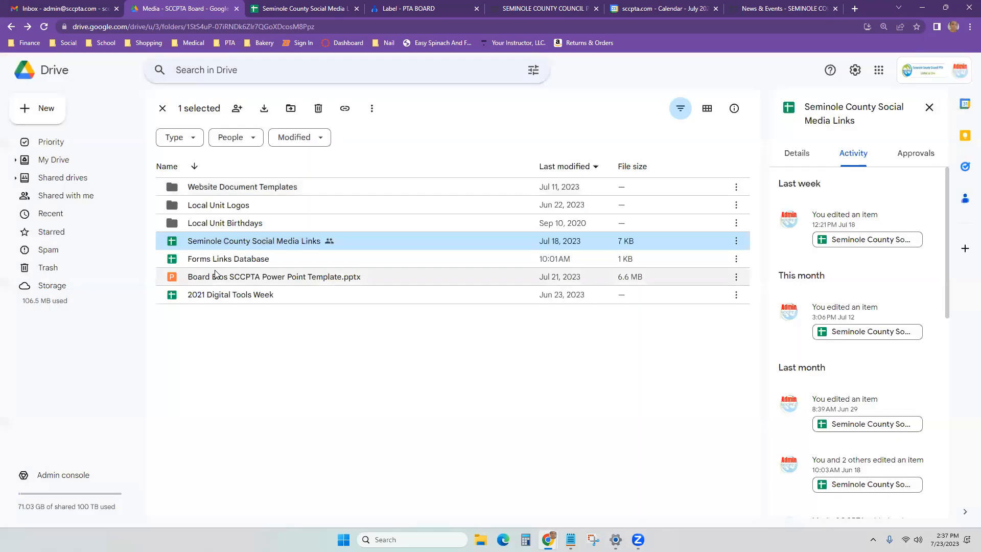
{"action": "double_click", "coordinate": [238, 226]}
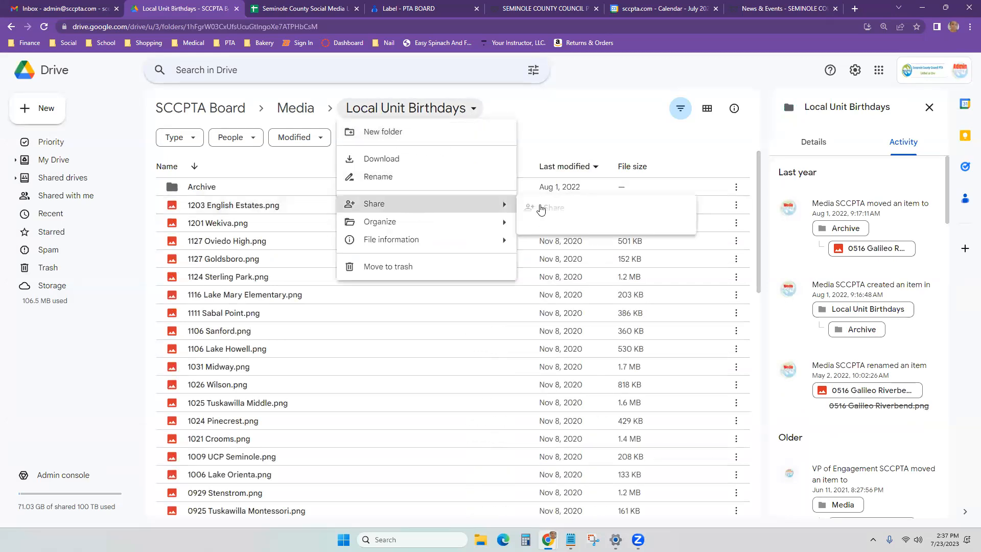
{"action": "left_click", "coordinate": [569, 211]}
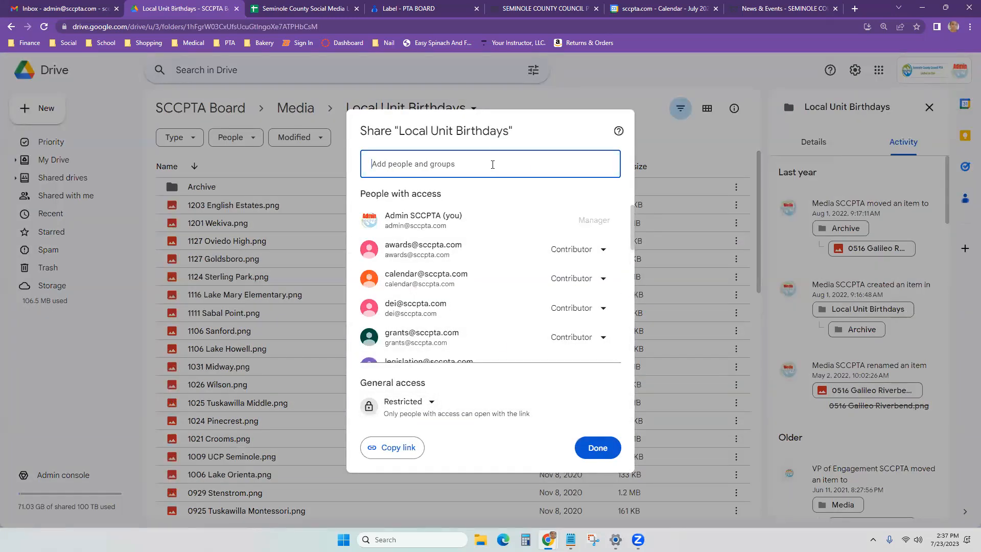
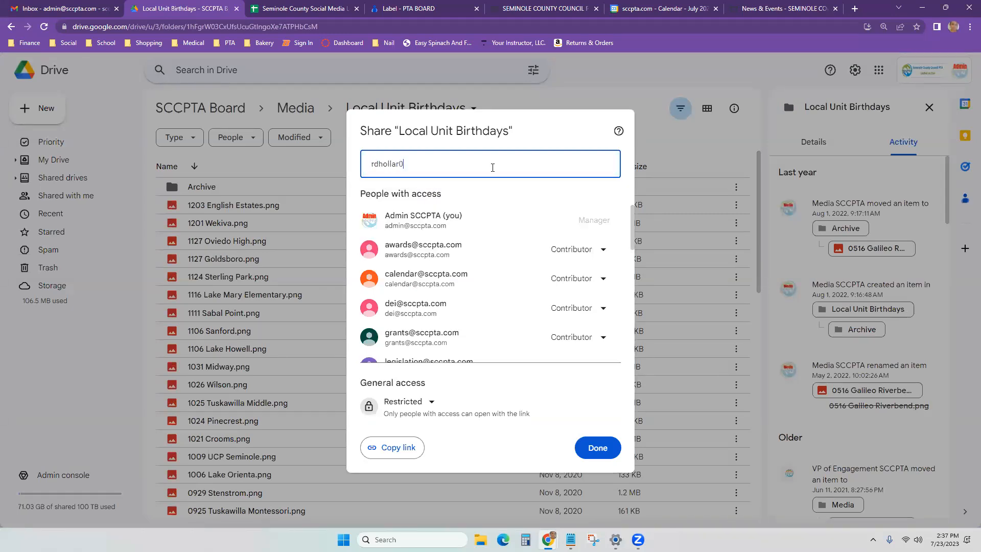
{"action": "left_click", "coordinate": [476, 194]}
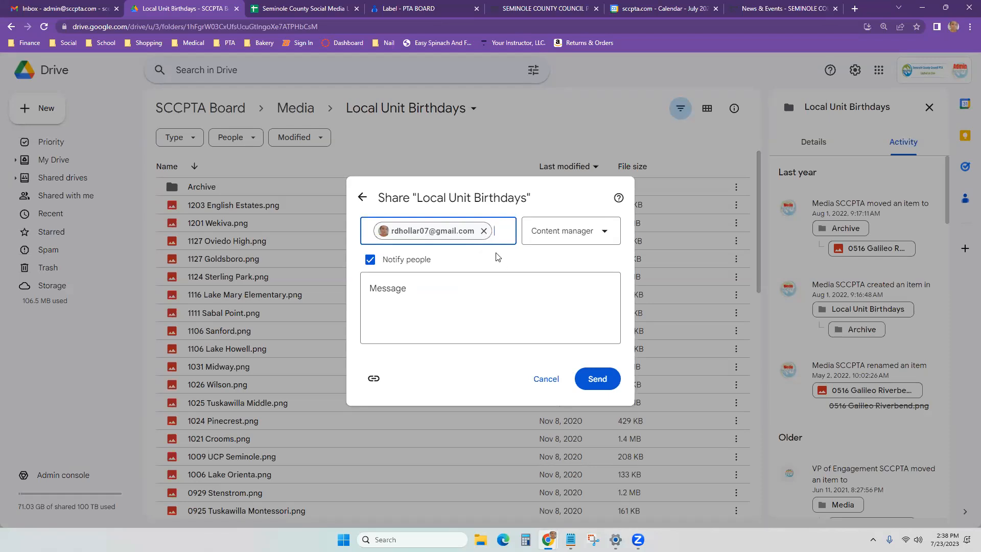
{"action": "left_click", "coordinate": [551, 238]}
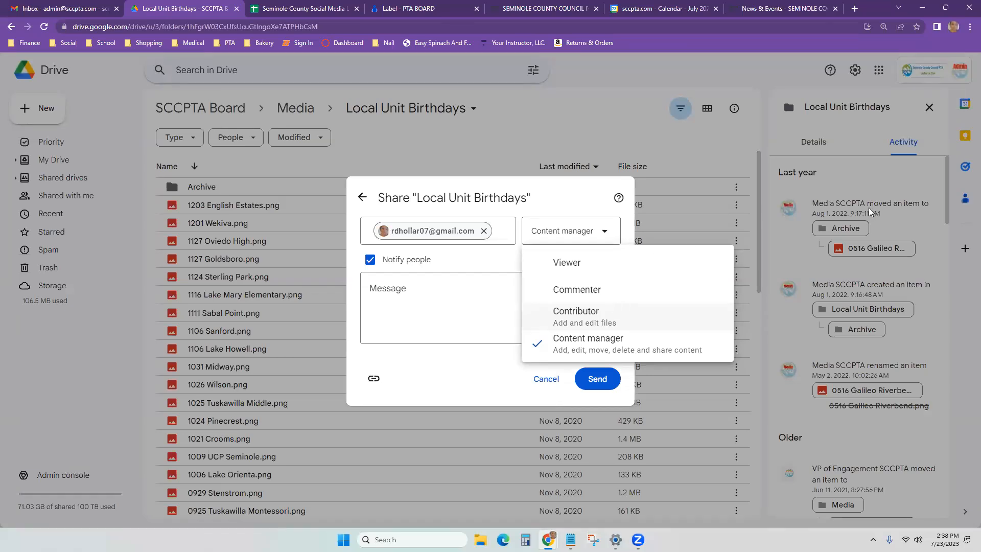
{"action": "left_click", "coordinate": [667, 180]}
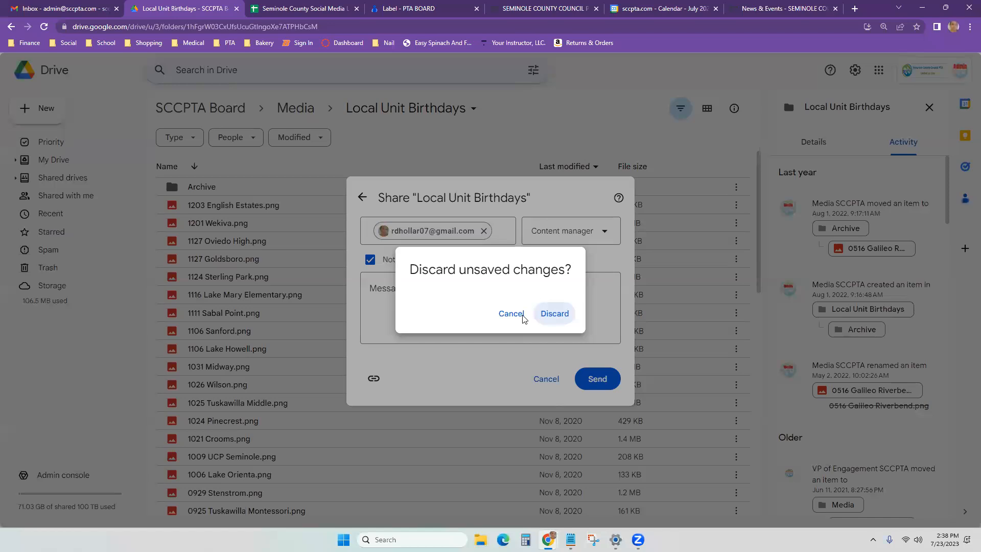
{"action": "left_click", "coordinate": [555, 307]}
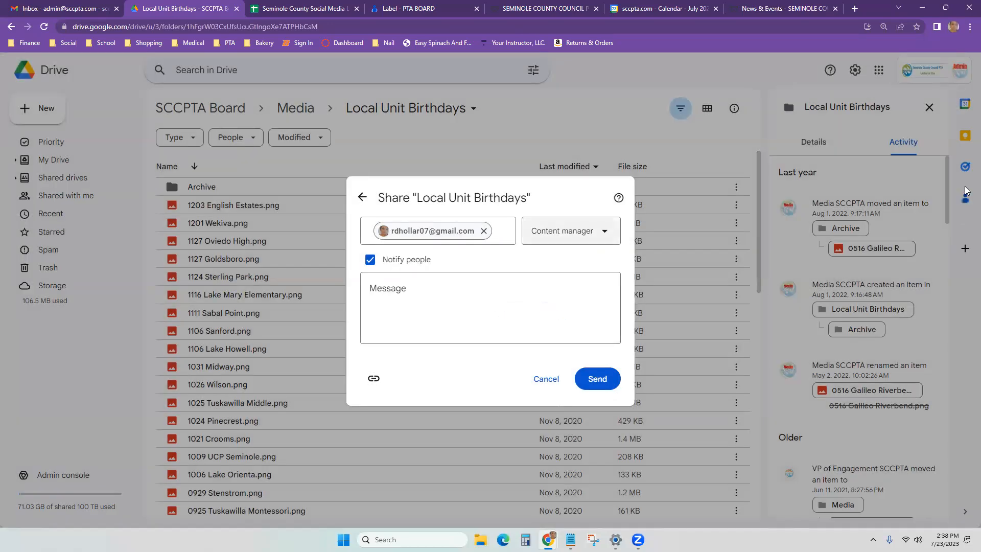
{"action": "left_click", "coordinate": [547, 379]}
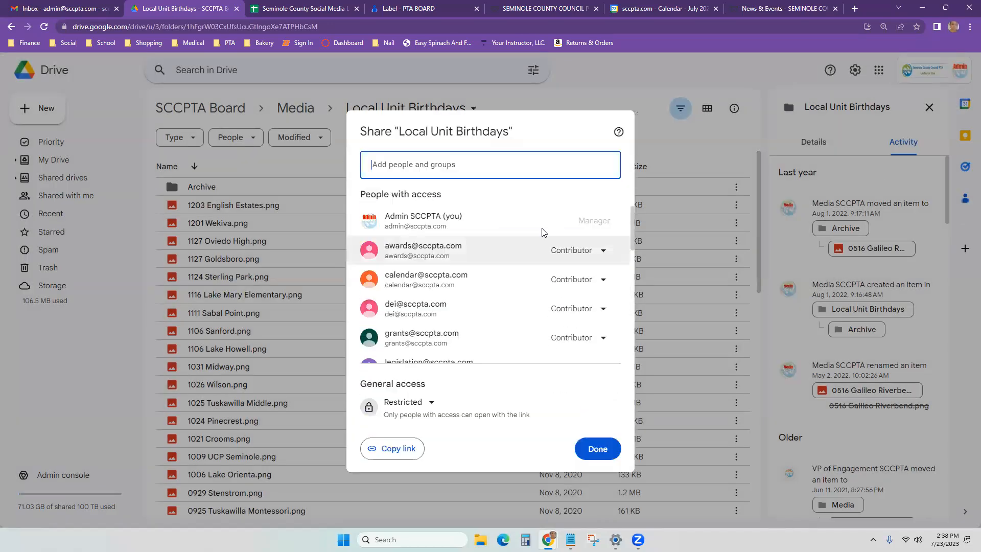
Step: Close the Local Unit Birthdays folder's Share dialog and return to My Drive
{"action": "left_click", "coordinate": [921, 253]}
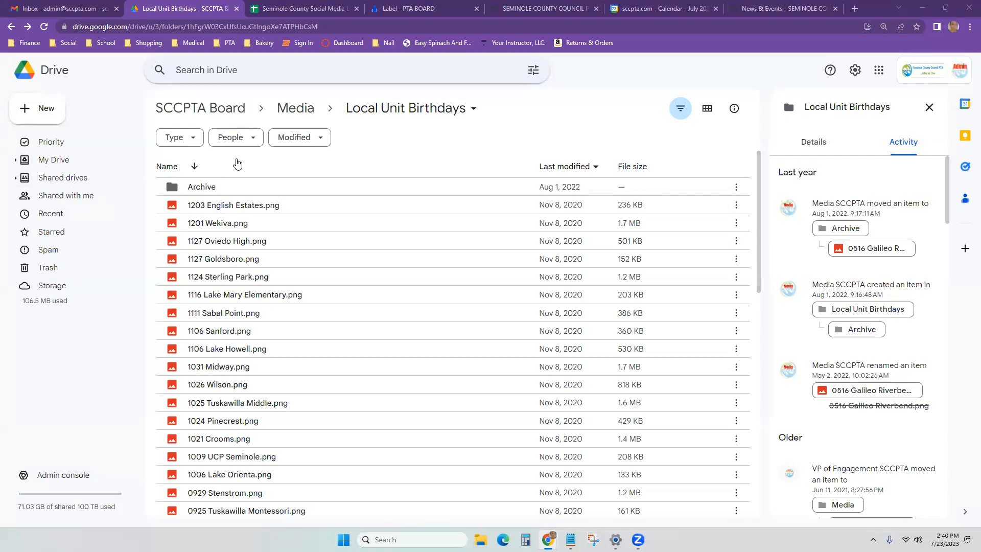
{"action": "left_click", "coordinate": [59, 164]}
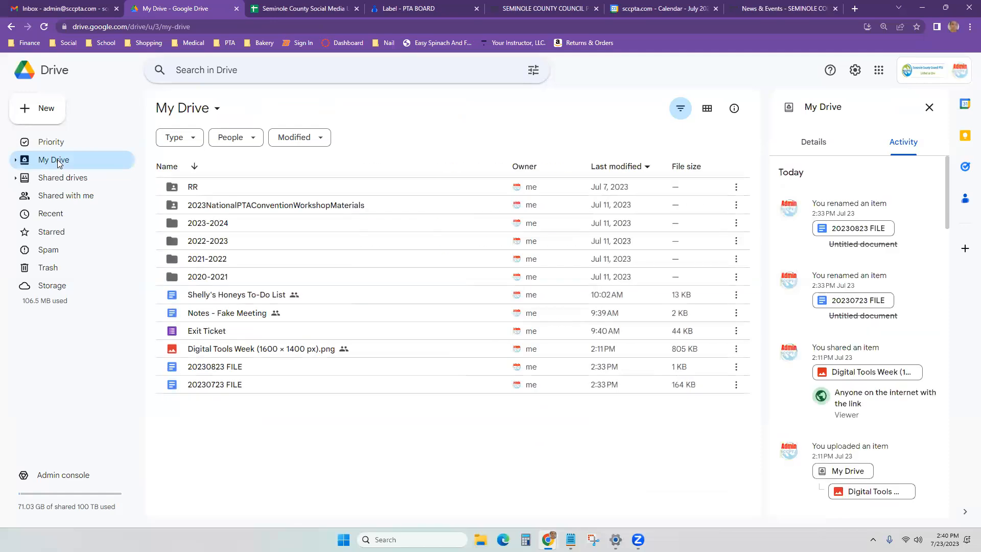
Step: Browse the New > More creation options without creating anything, then switch to the PTA BOARD contacts tab
{"action": "left_click", "coordinate": [40, 116]}
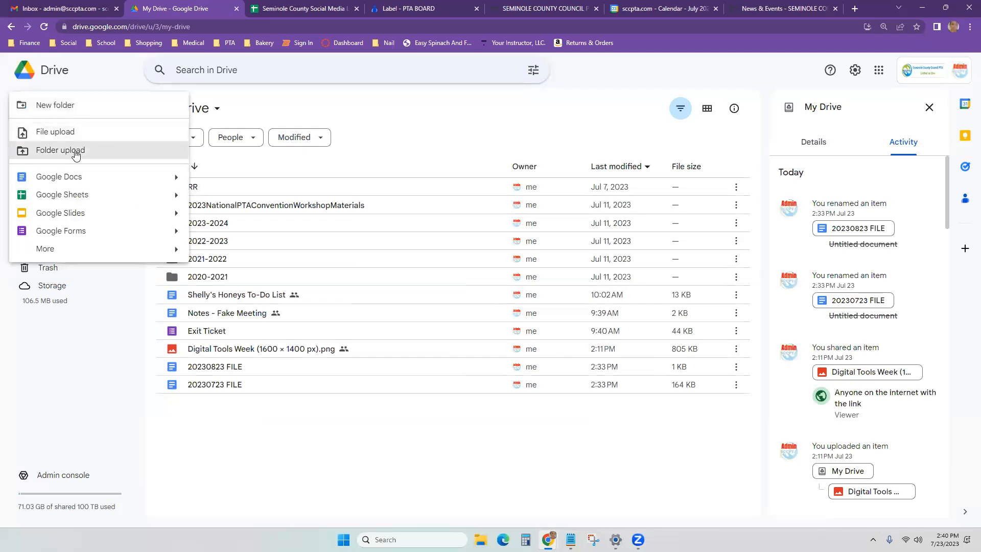
{"action": "mouse_move", "coordinate": [60, 249]}
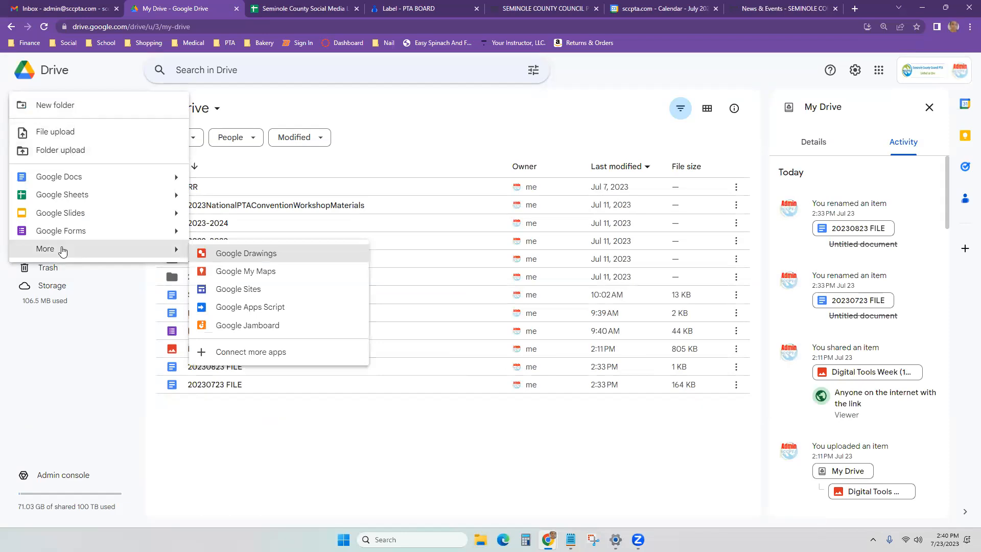
{"action": "left_click", "coordinate": [542, 490]}
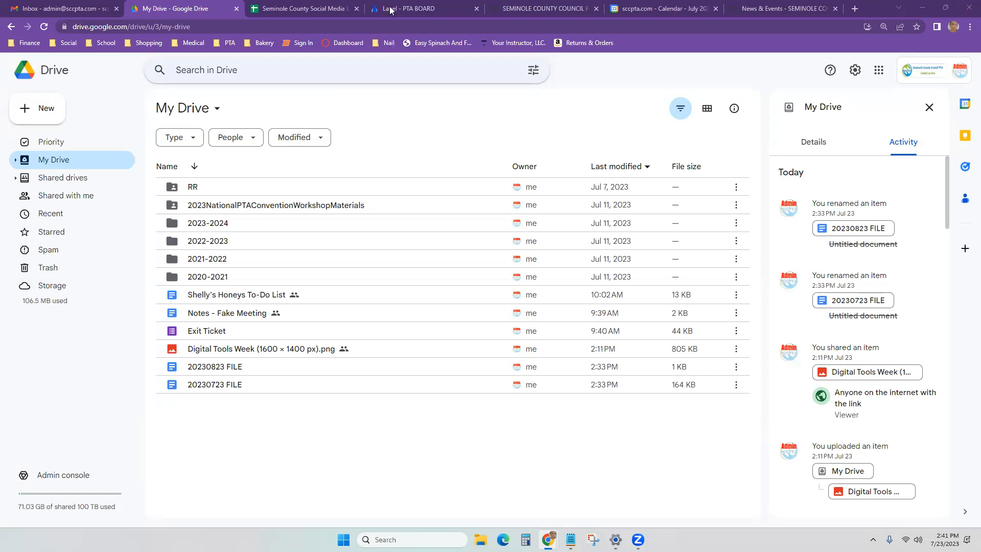
{"action": "left_click", "coordinate": [407, 6]}
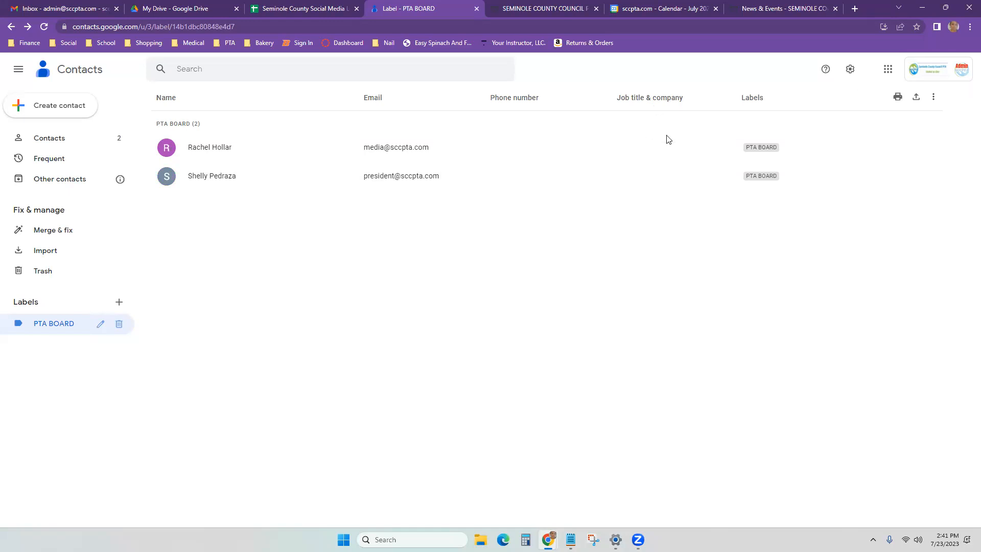
Step: Load admin.google.com by entering 'adm' in the address bar
{"action": "left_click", "coordinate": [848, 25]}
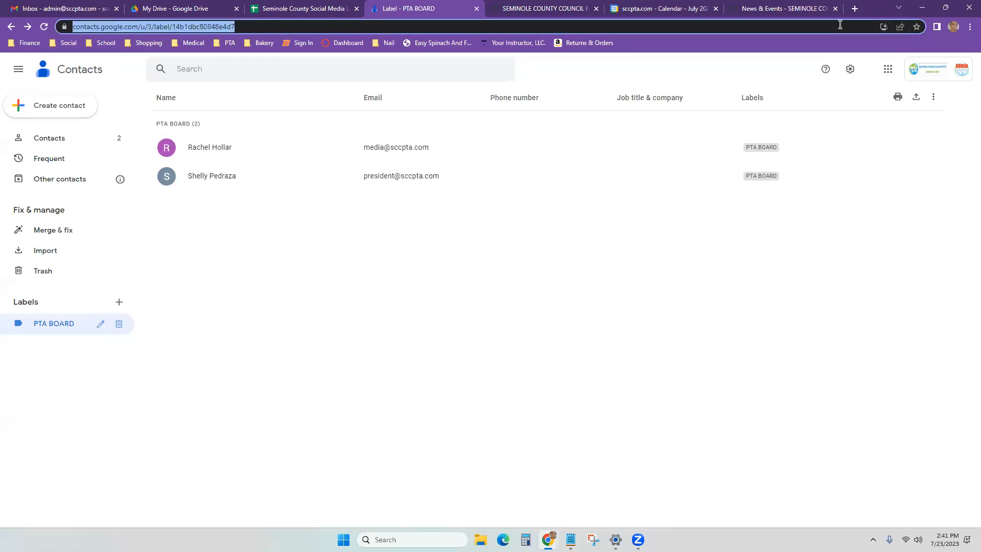
{"action": "type", "text": "admin.google.com"}
{"action": "key", "text": "Return"}
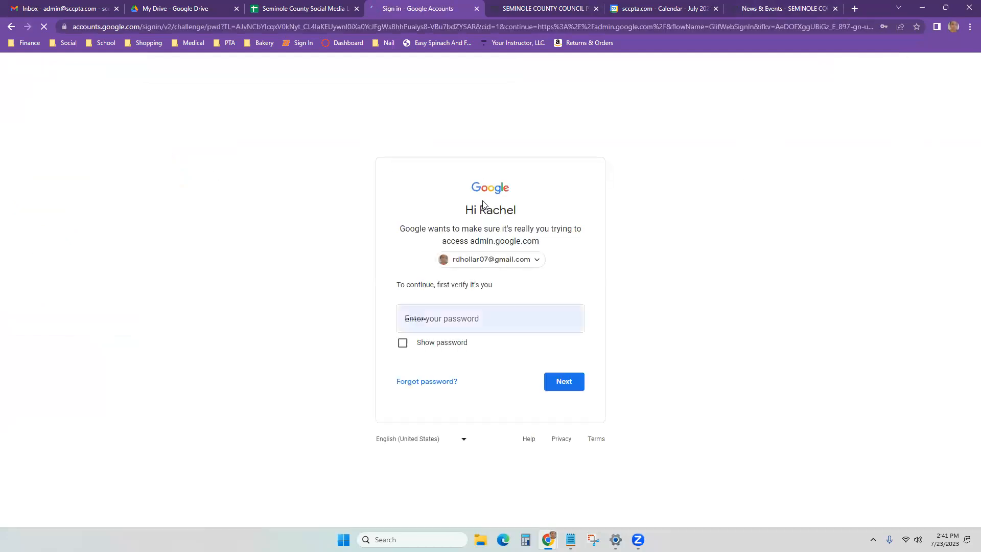
Step: Choose the organisation's admin account and submit its saved password to verify
{"action": "left_click", "coordinate": [532, 264]}
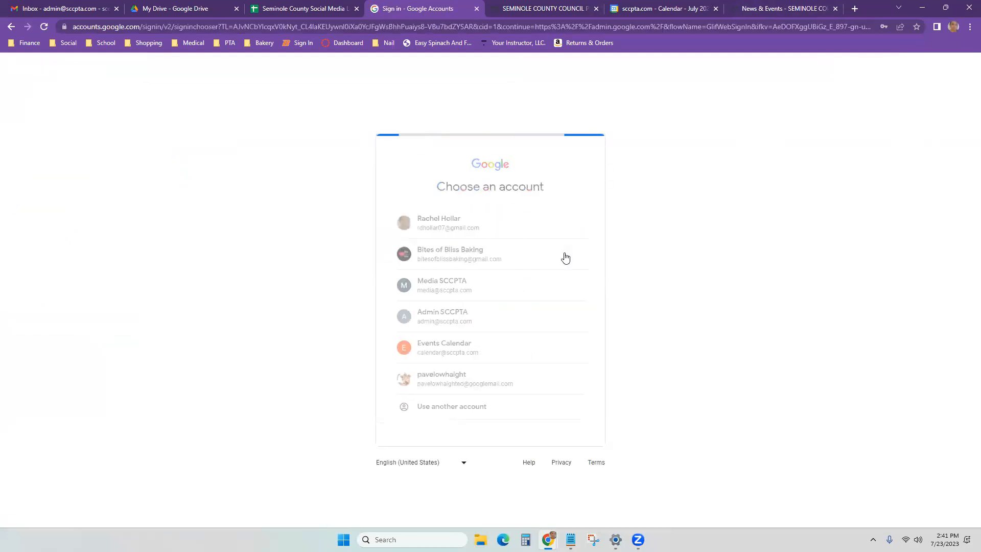
{"action": "left_click", "coordinate": [473, 316]}
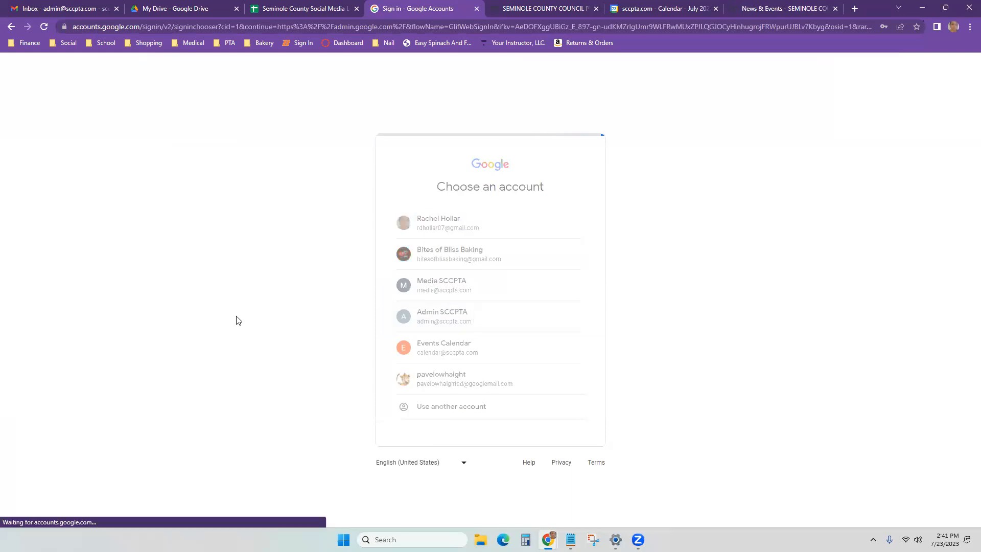
{"action": "left_click", "coordinate": [567, 384]}
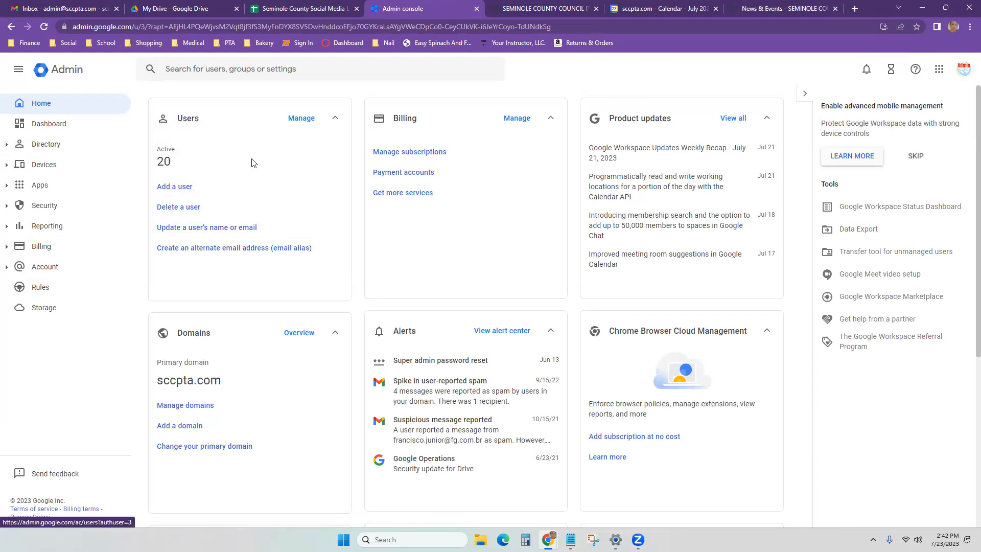
Step: Review the Users list: all accounts Active, with Partners & Sponsors last signed in a year ago
{"action": "left_click", "coordinate": [296, 120]}
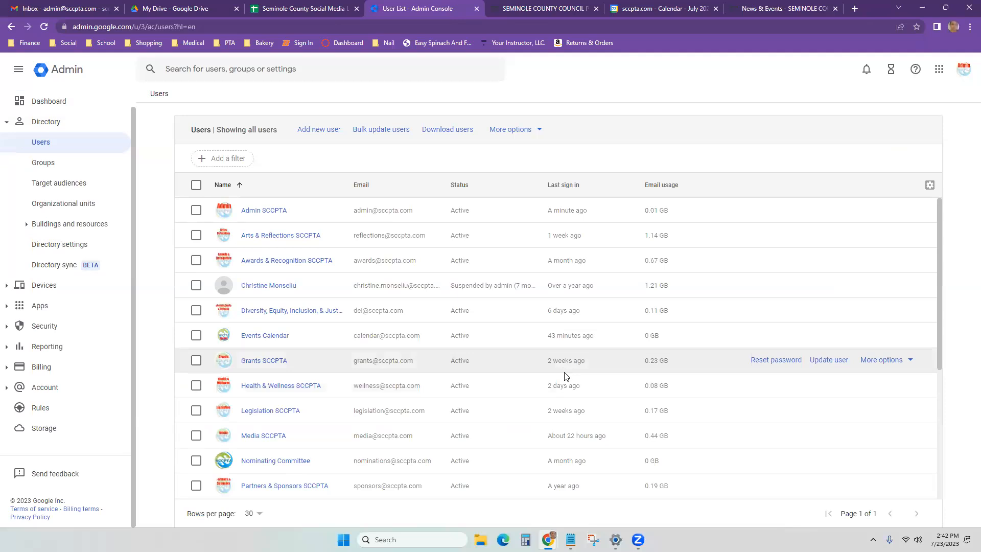
{"action": "scroll", "coordinate": [564, 372], "scroll_direction": "down", "scroll_amount": 2}
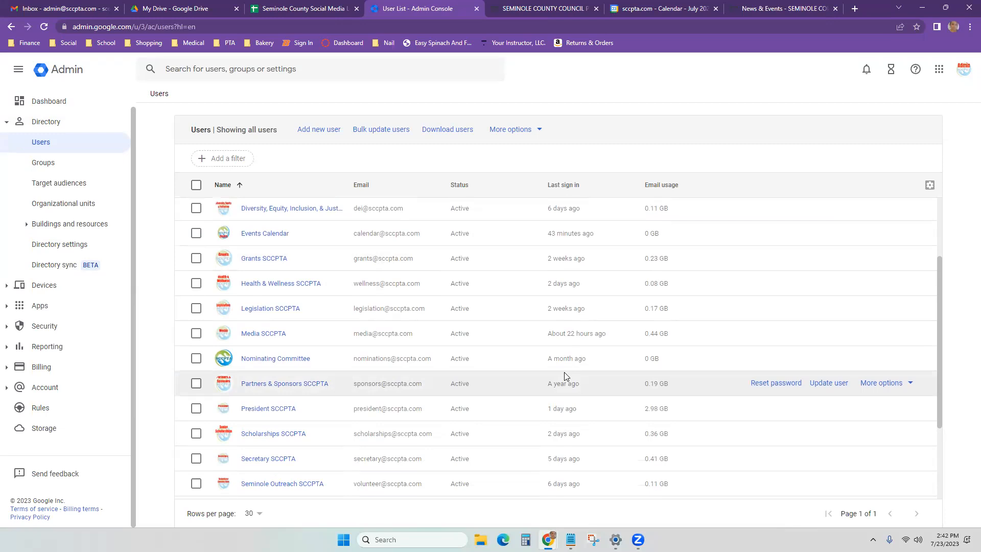
{"action": "scroll", "coordinate": [565, 376], "scroll_direction": "down", "scroll_amount": 2}
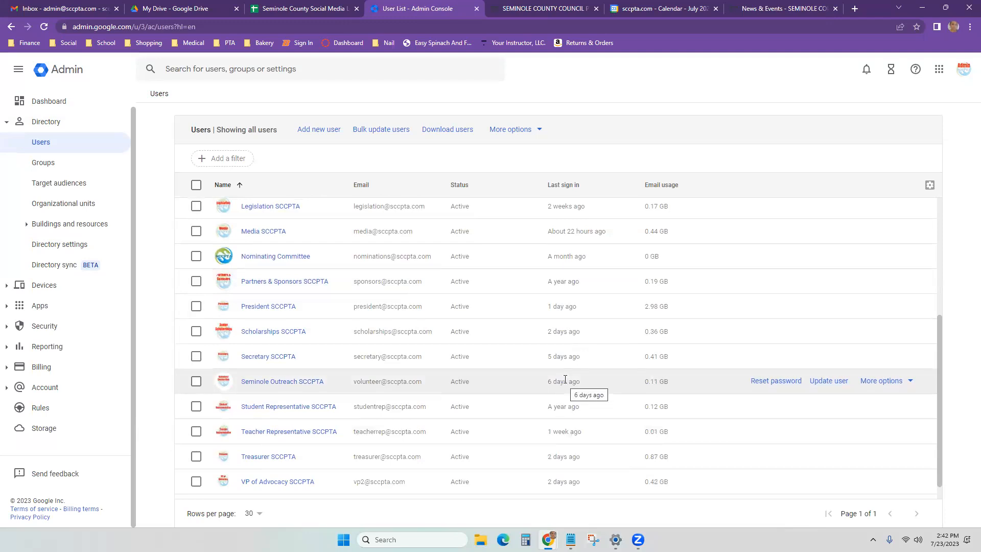
{"action": "scroll", "coordinate": [565, 379], "scroll_direction": "up", "scroll_amount": 3}
{"action": "scroll", "coordinate": [565, 381], "scroll_direction": "down", "scroll_amount": 4}
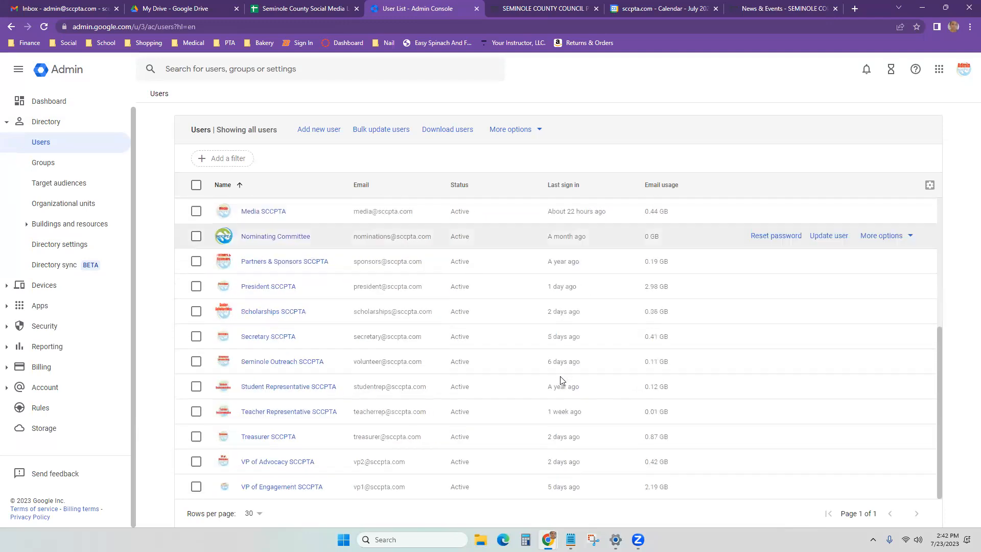
{"action": "left_click_drag", "start_coordinate": [537, 263], "coordinate": [591, 269]}
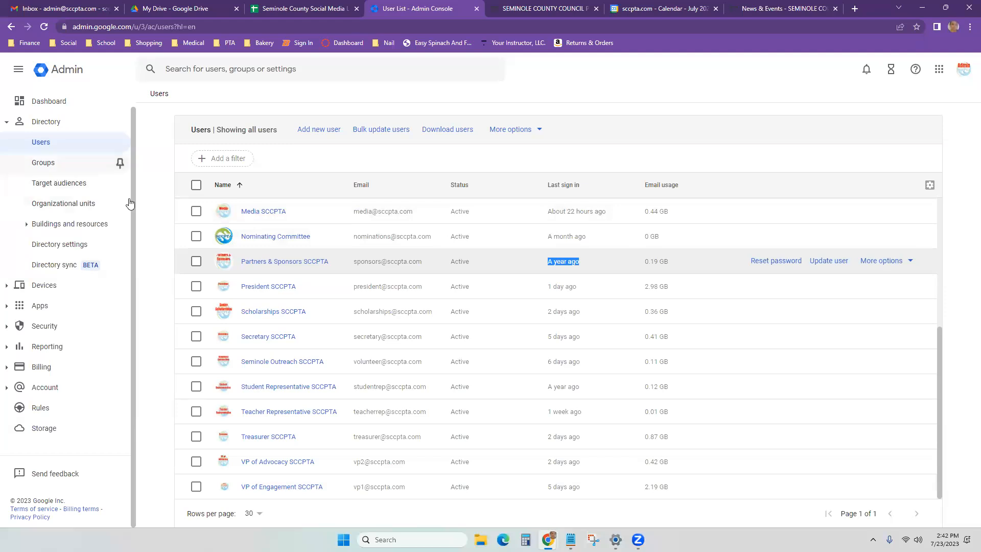
{"action": "left_click", "coordinate": [44, 312]}
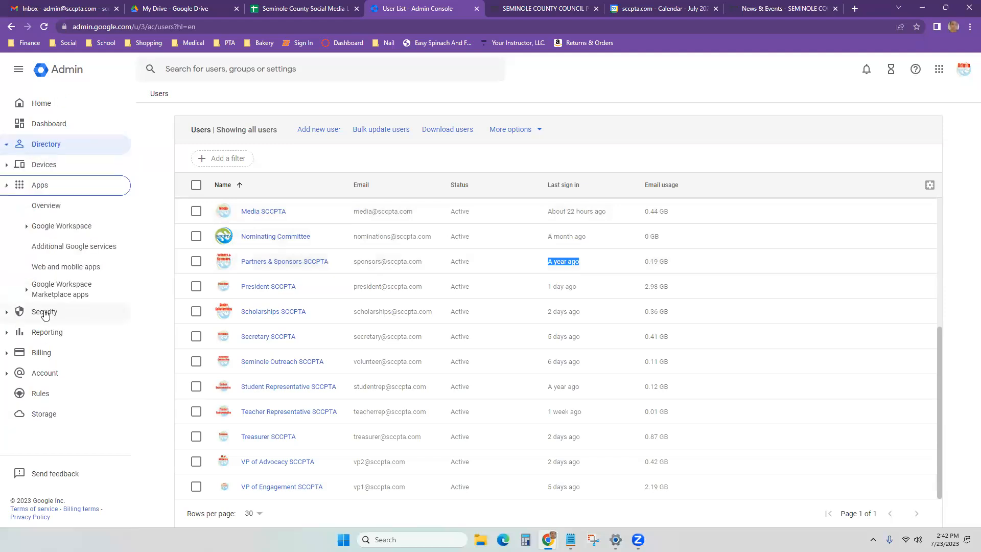
Step: Check Google Workspace service status: every app ON except Groups for Business, which is OFF
{"action": "left_click", "coordinate": [35, 231]}
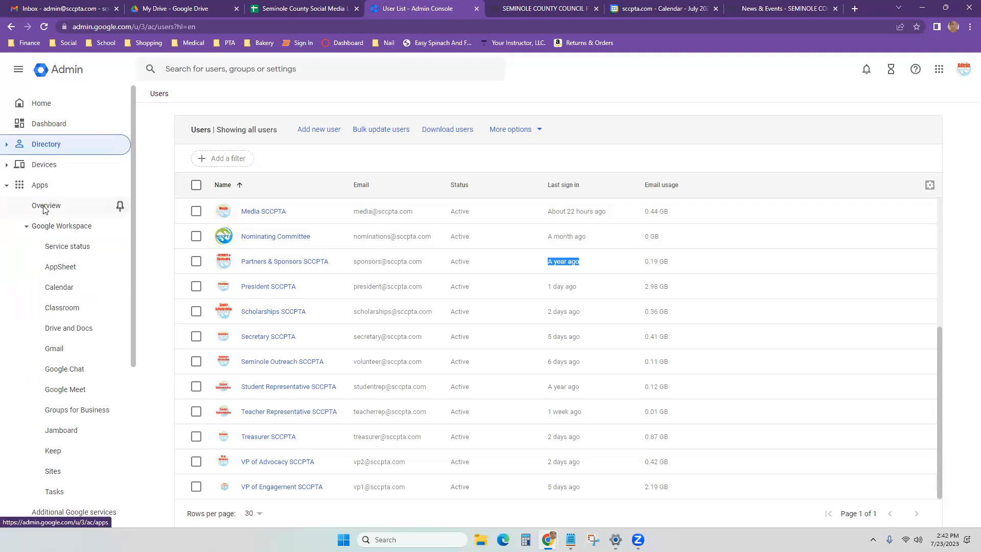
{"action": "left_click", "coordinate": [45, 209]}
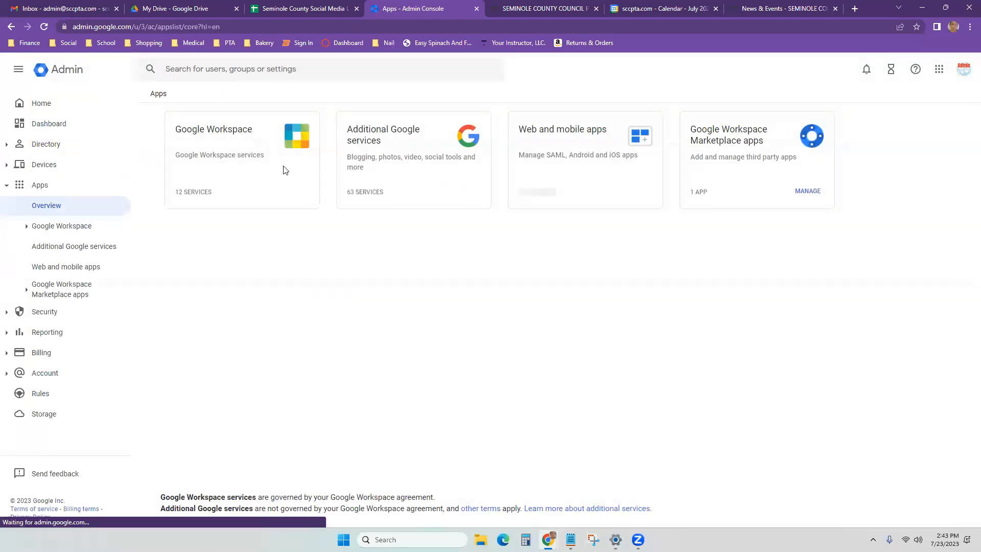
{"action": "left_click", "coordinate": [285, 170]}
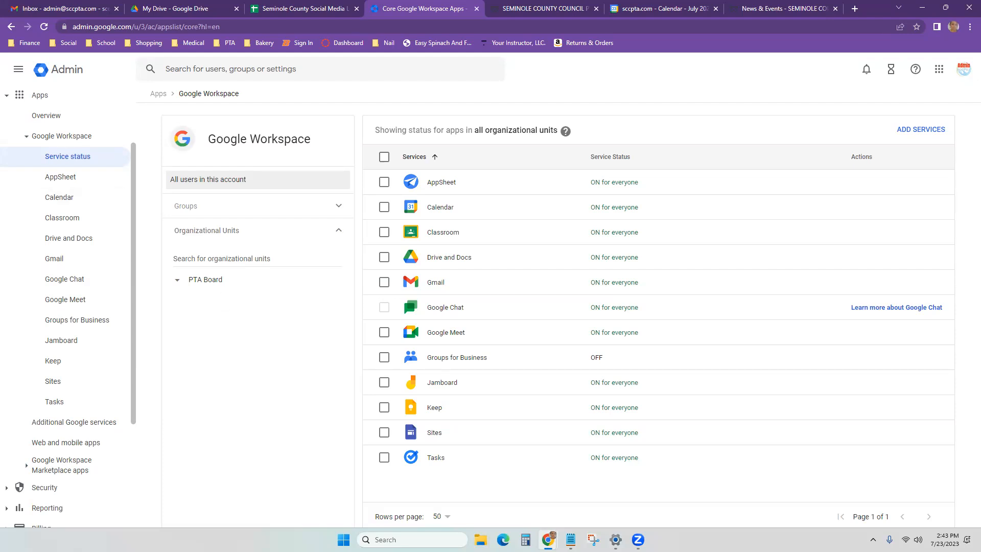
{"action": "key", "text": "alt+Tab"}
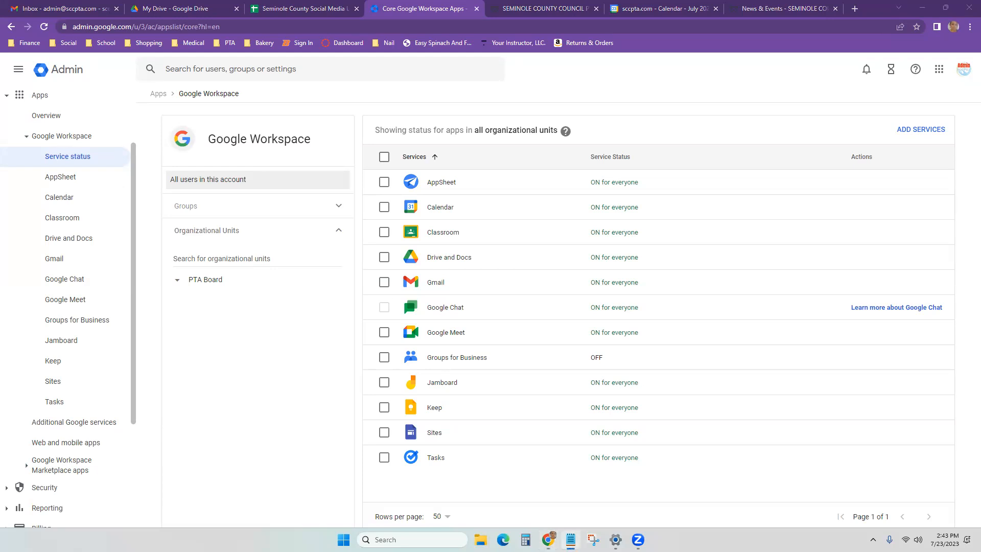